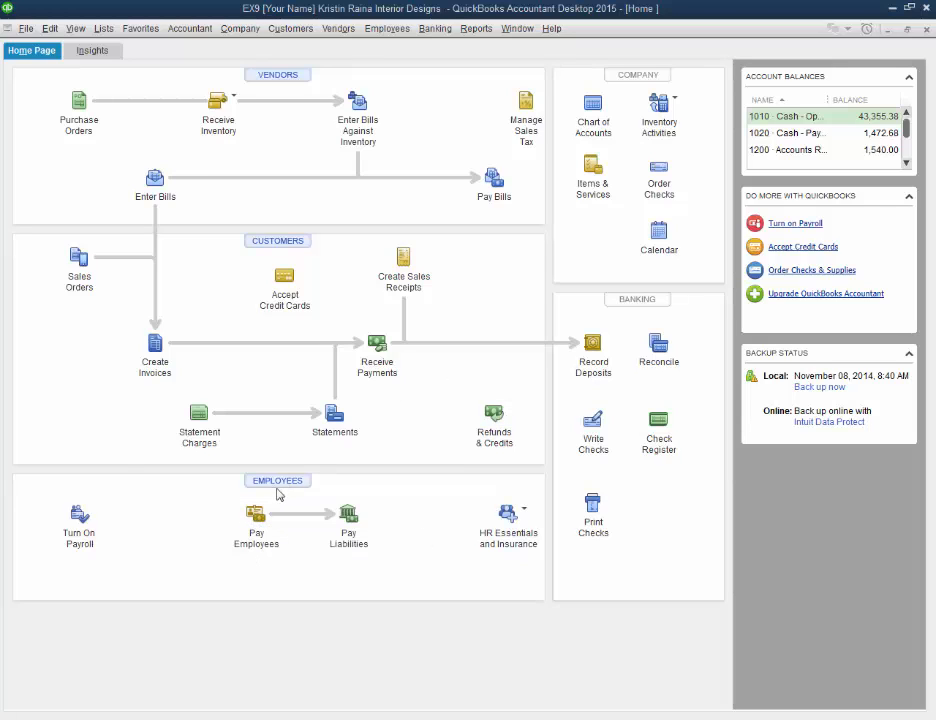
# Step: Open the Employee Center and select the second employee in the active employees list
pyautogui.click(279, 484)
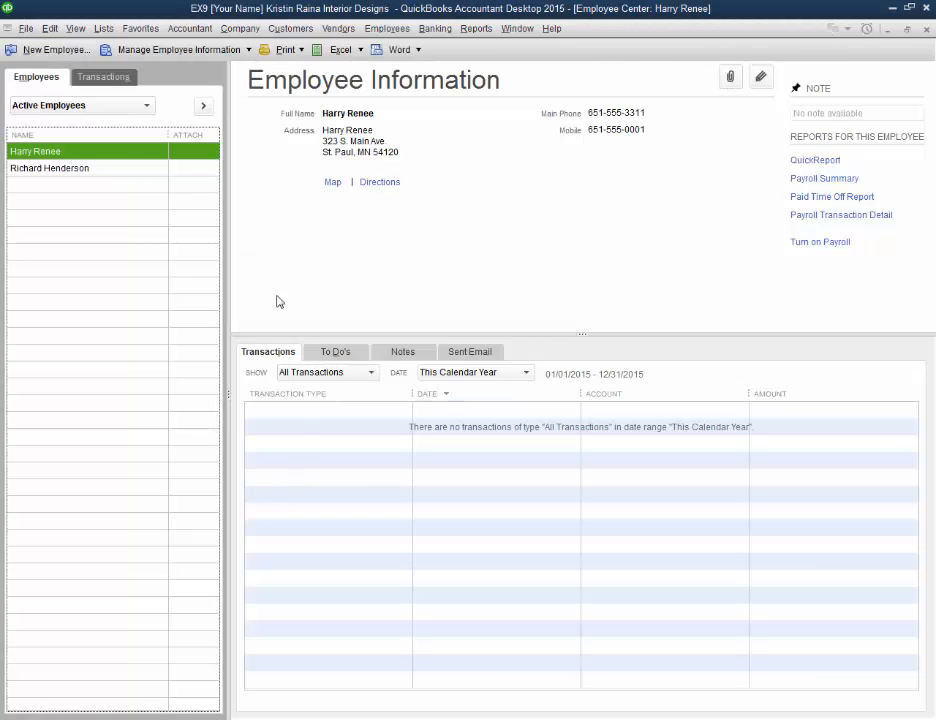
pyautogui.click(94, 168)
pyautogui.click(90, 152)
pyautogui.click(87, 170)
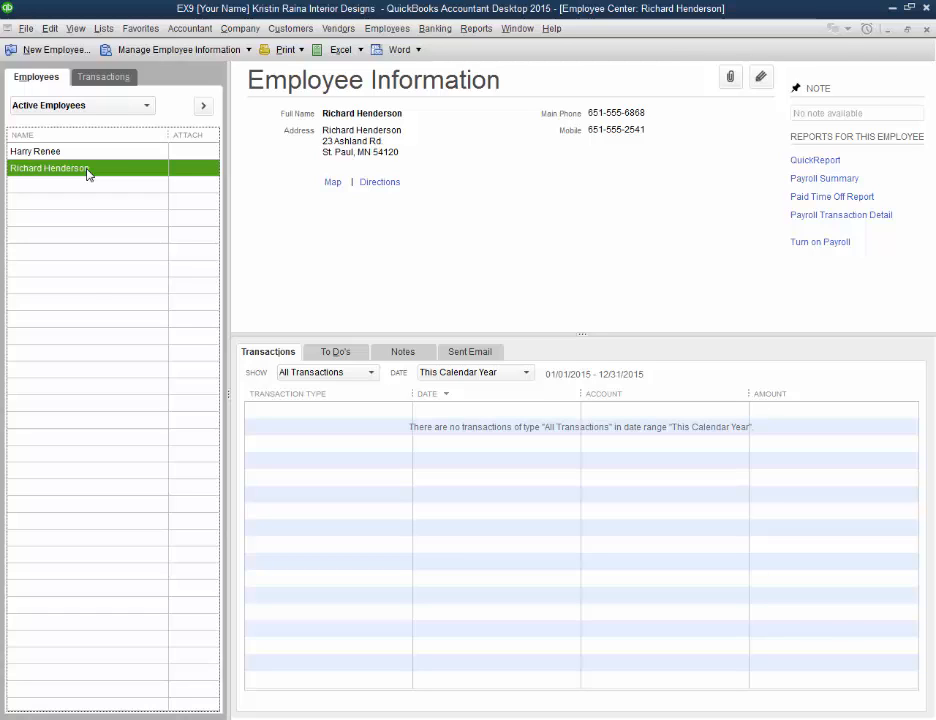
# Step: Filter the selected employee's transactions to show Paychecks for All dates
pyautogui.click(370, 374)
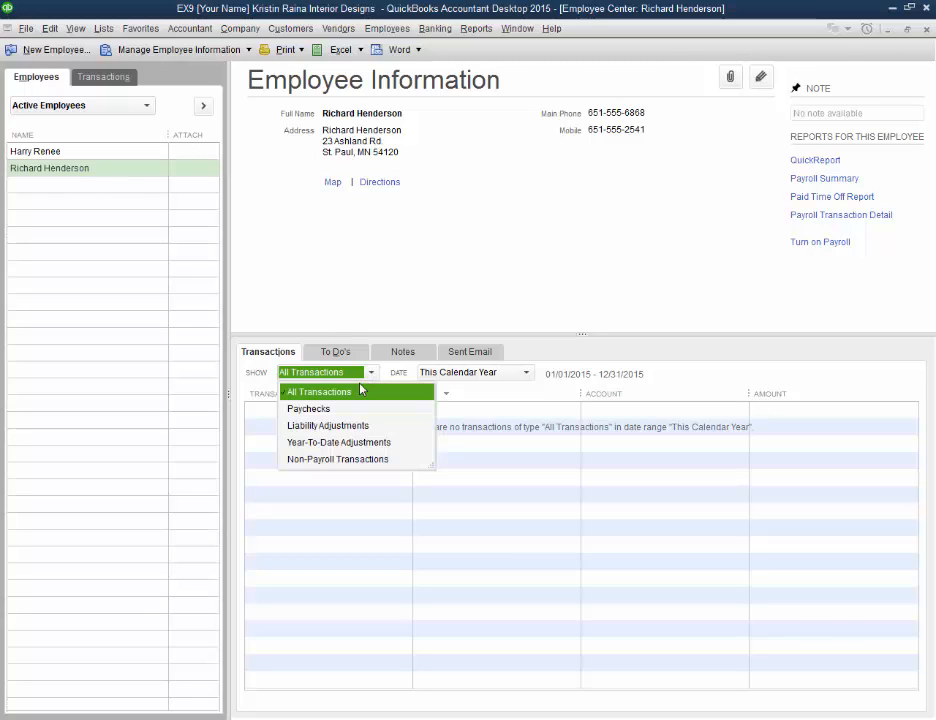
pyautogui.click(347, 410)
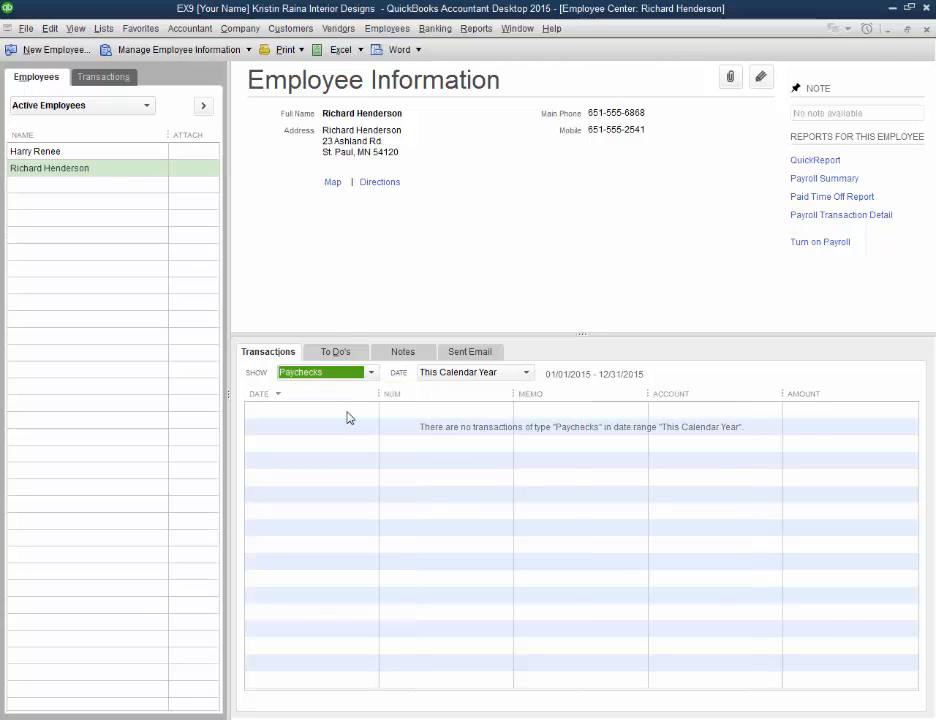
pyautogui.click(440, 375)
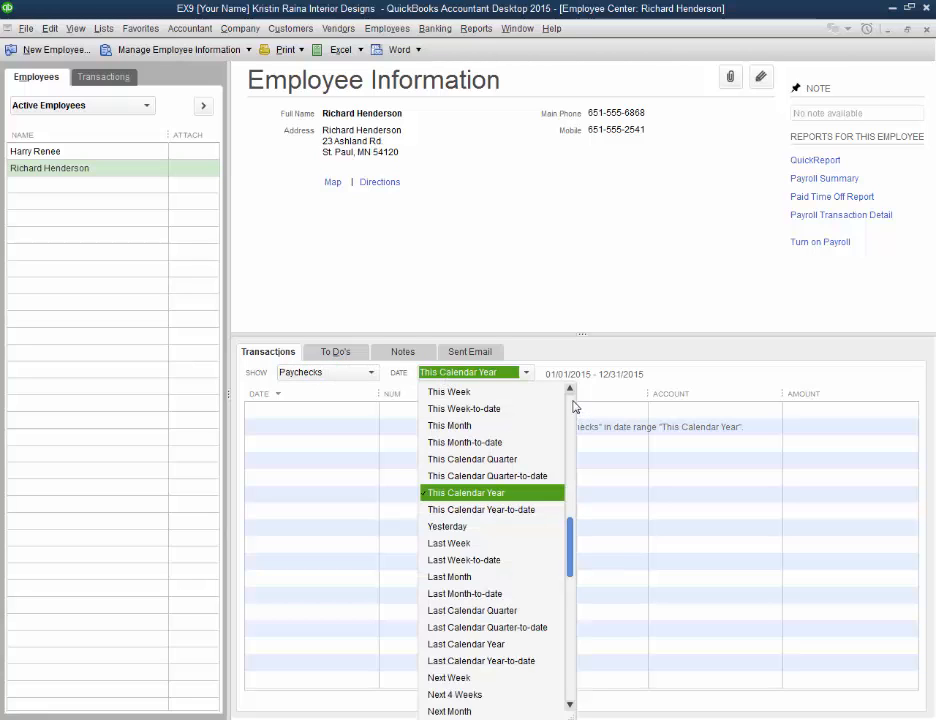
pyautogui.scroll(1, 471, 395)
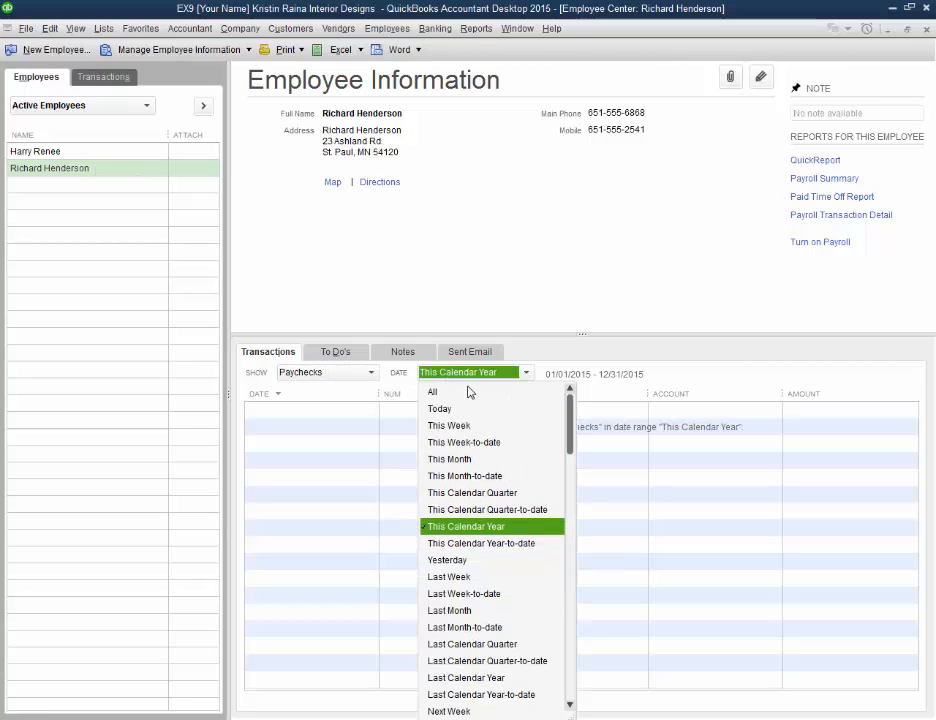
pyautogui.click(469, 393)
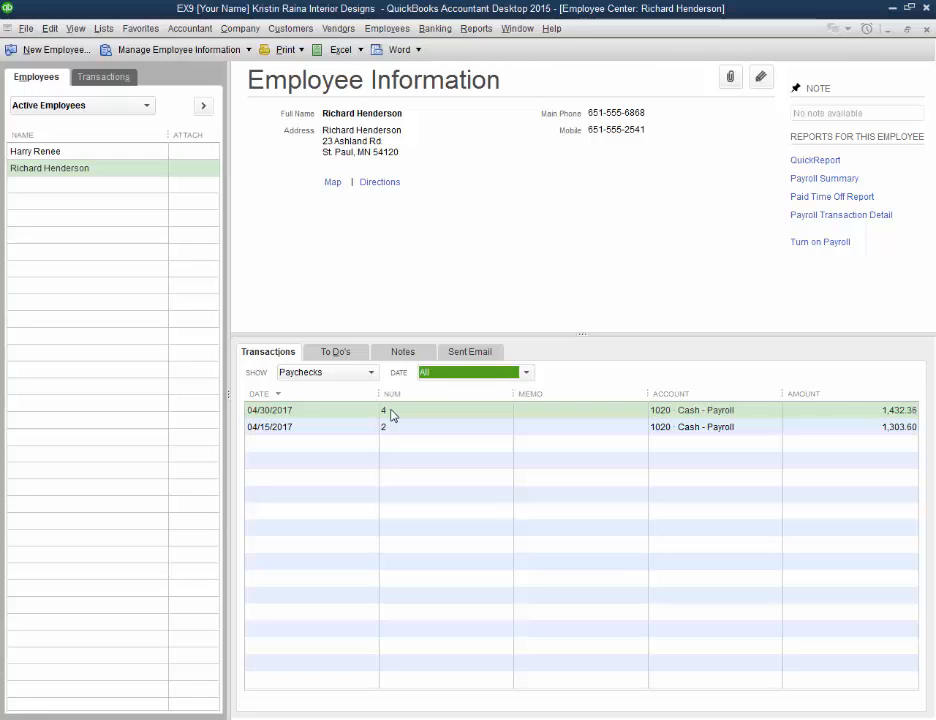
# Step: Review the paycheck detail of the employee's 04/30/2017 paycheck, and close the paycheck
pyautogui.doubleClick(632, 410)
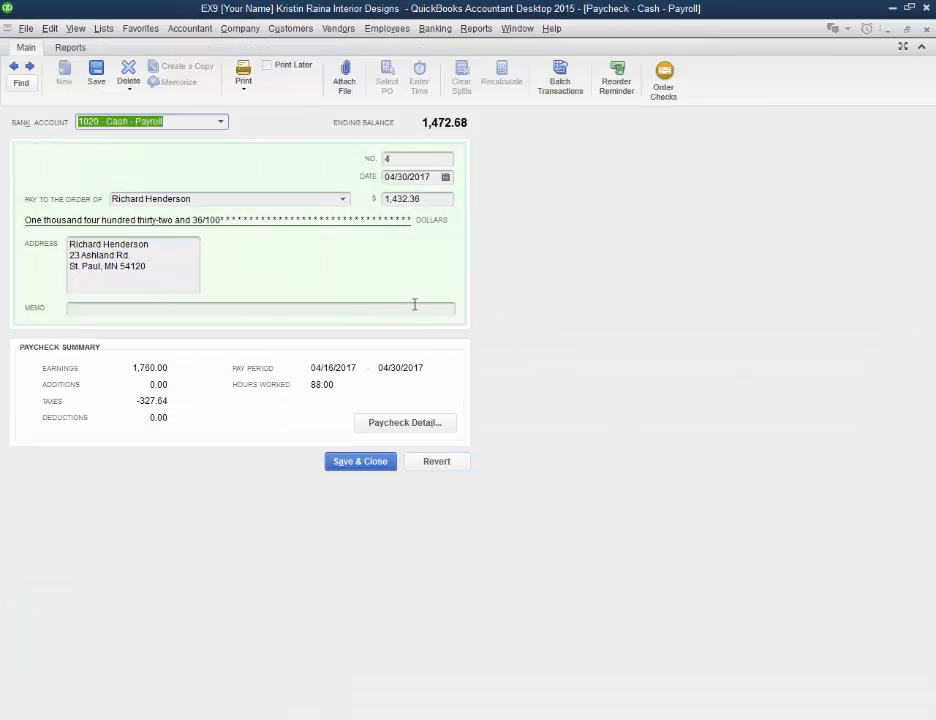
pyautogui.click(405, 424)
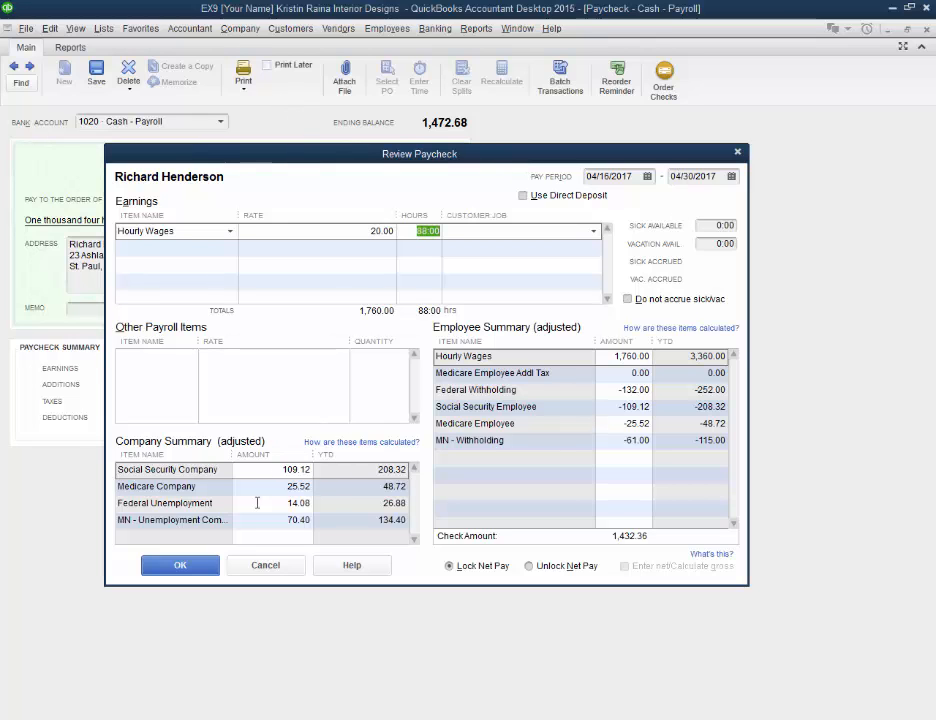
pyautogui.click(199, 564)
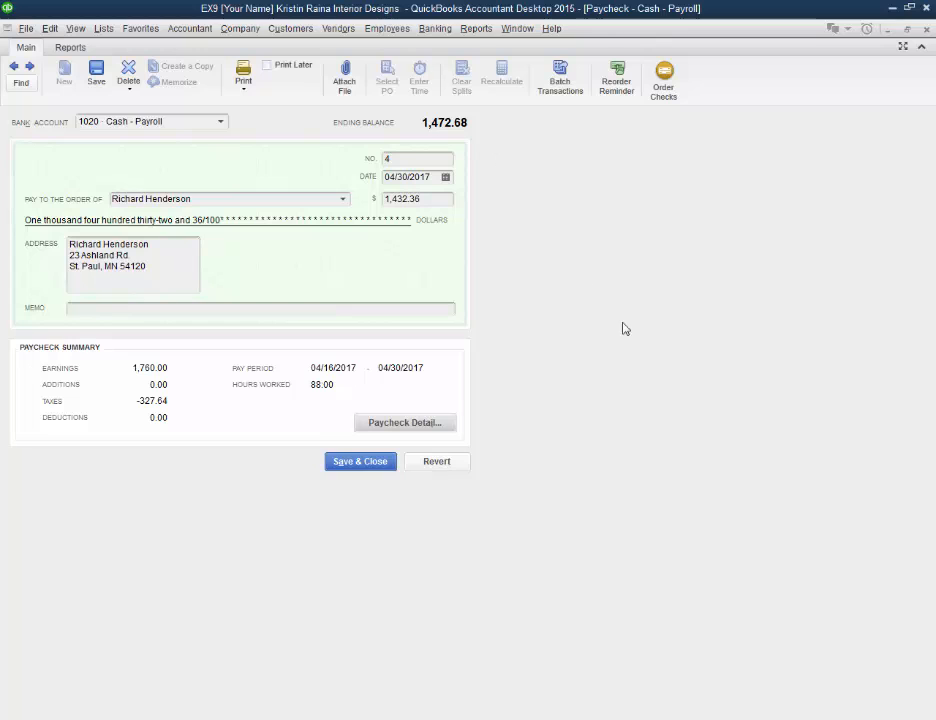
pyautogui.click(926, 30)
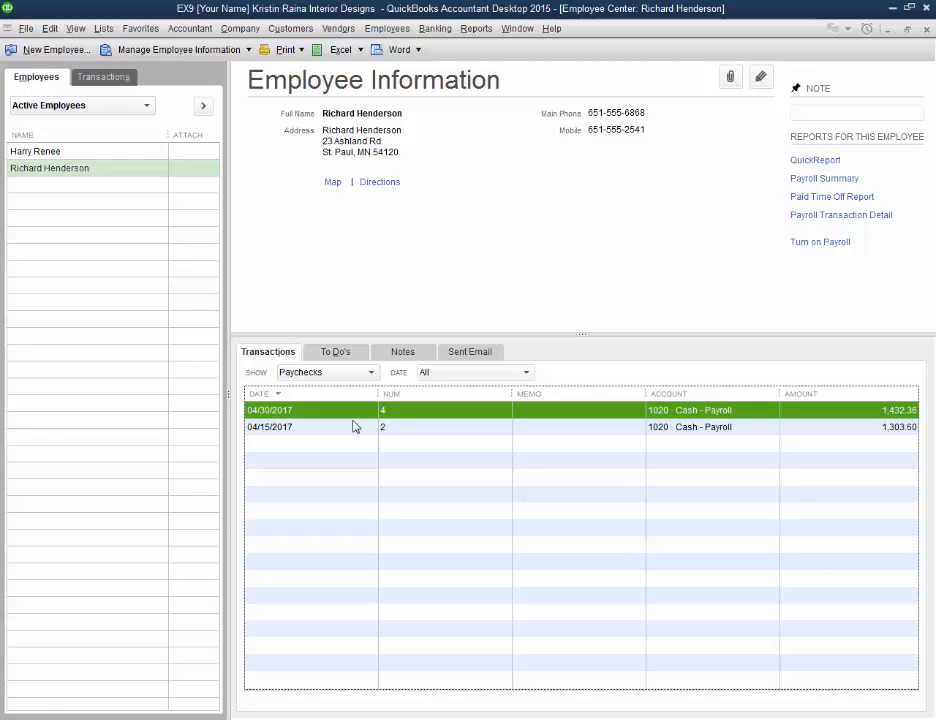
# Step: Open the first employee in the list for editing
pyautogui.click(86, 153)
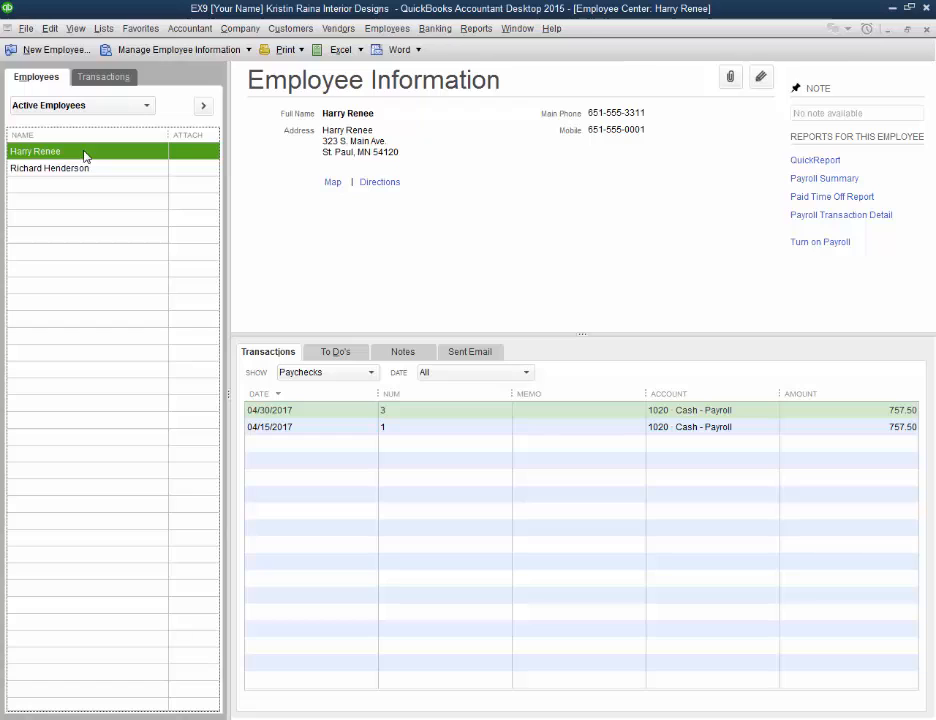
pyautogui.click(244, 52)
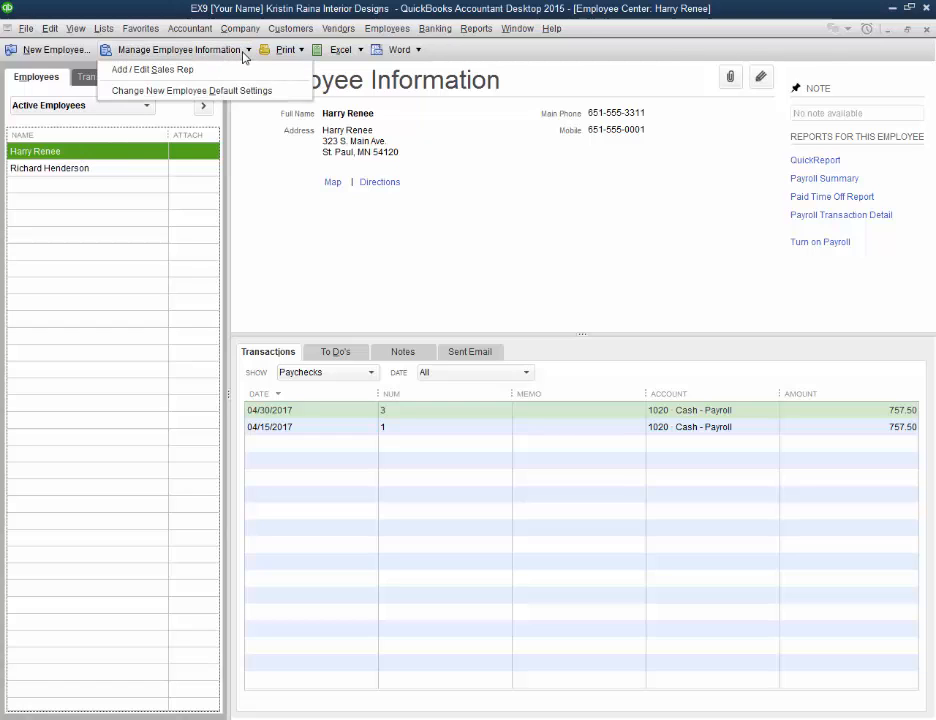
pyautogui.rightClick(116, 151)
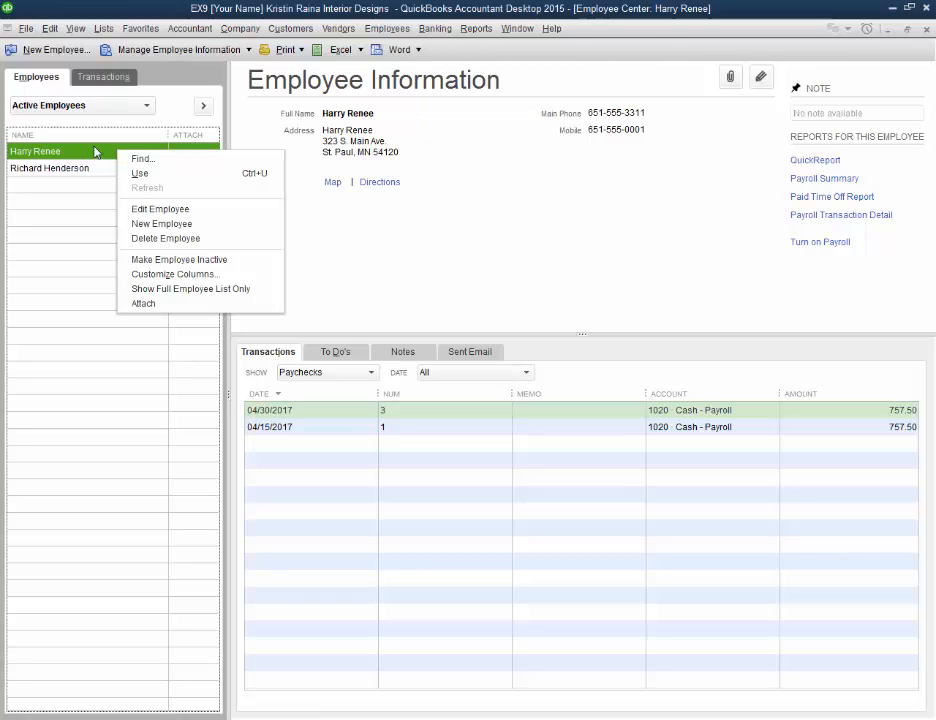
pyautogui.click(163, 208)
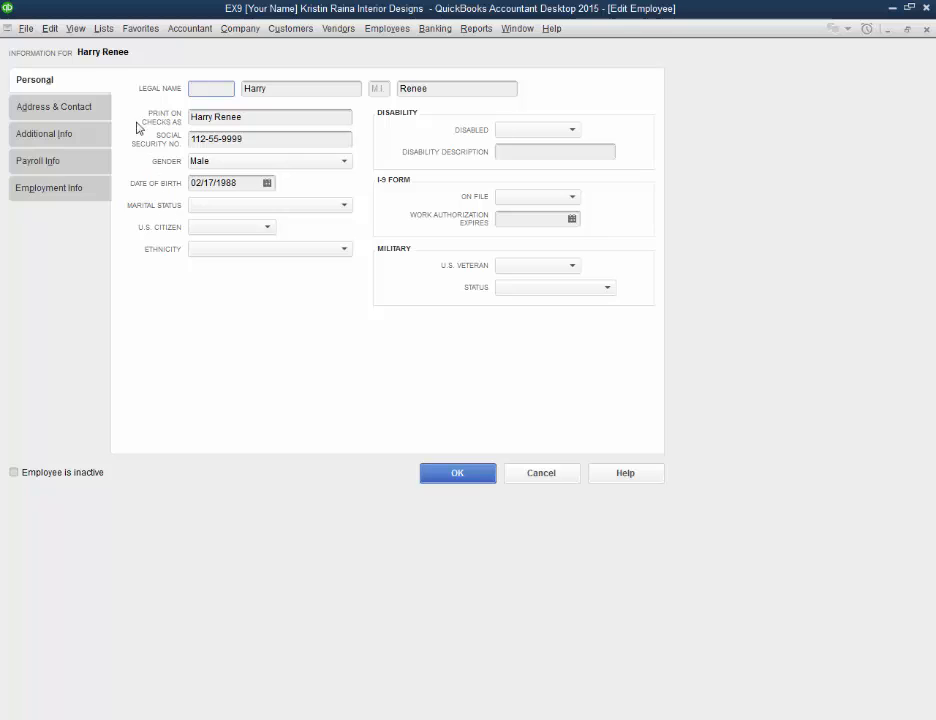
# Step: Review the employee's personal details and set the marital status to Single
pyautogui.click(250, 119)
pyautogui.click(261, 138)
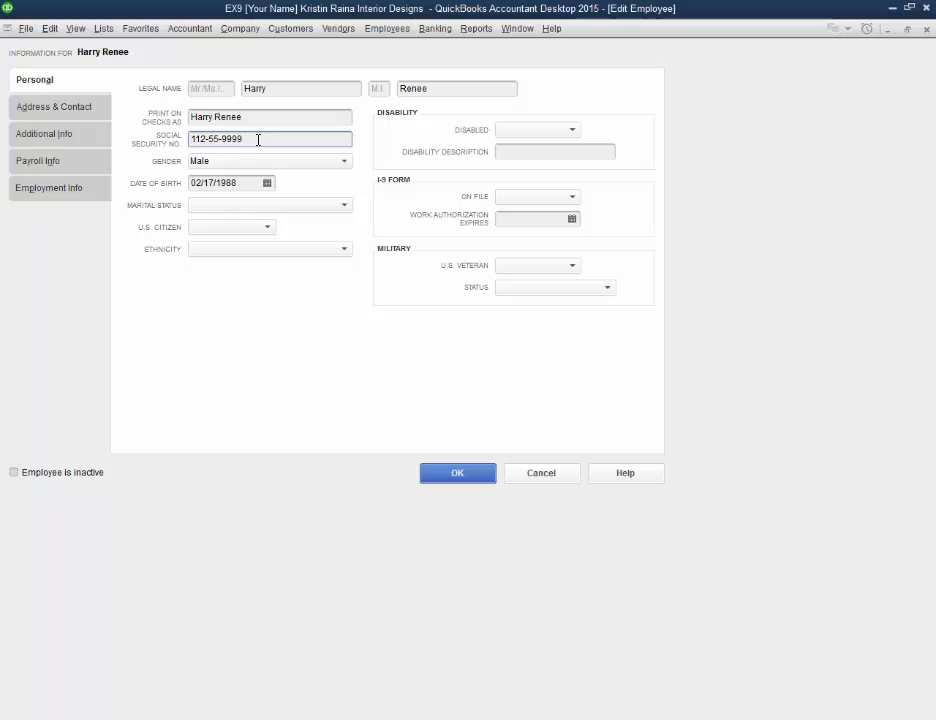
pyautogui.moveTo(262, 138); pyautogui.dragTo(181, 135)
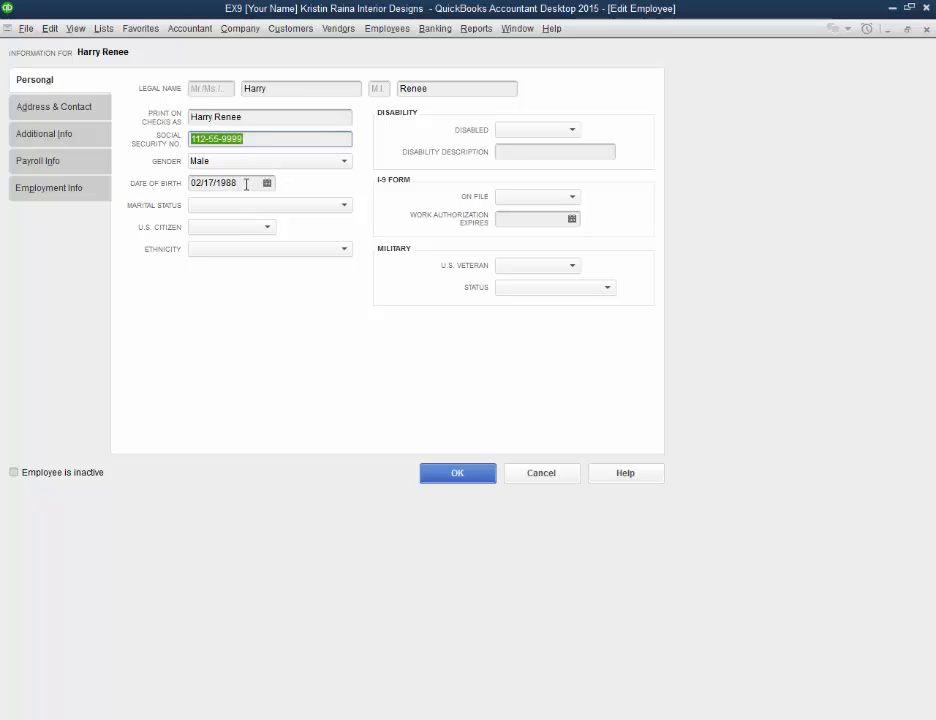
pyautogui.click(246, 183)
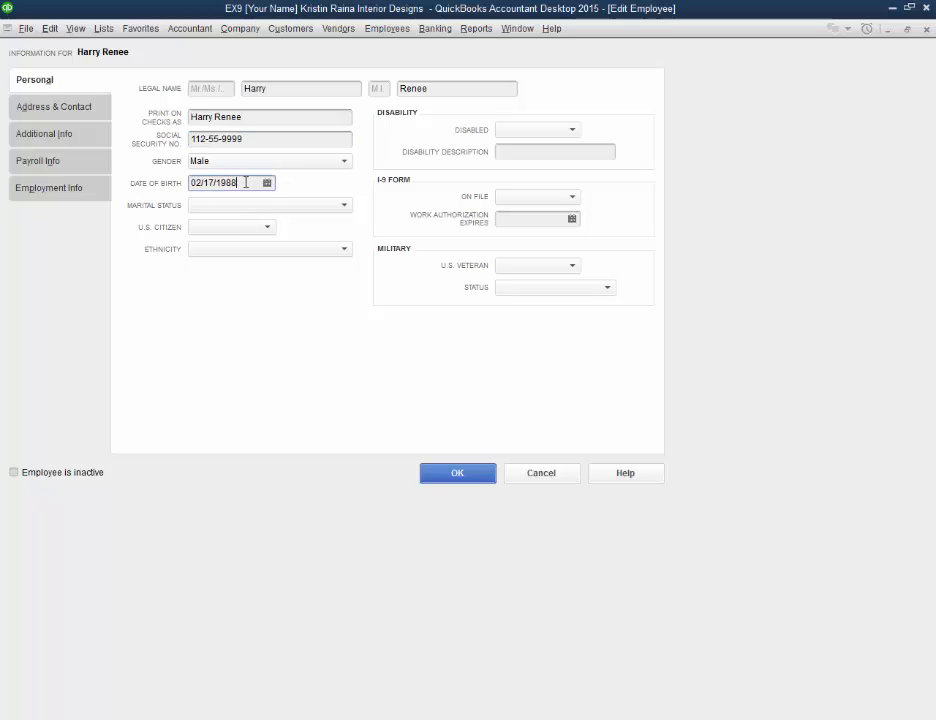
pyautogui.click(252, 205)
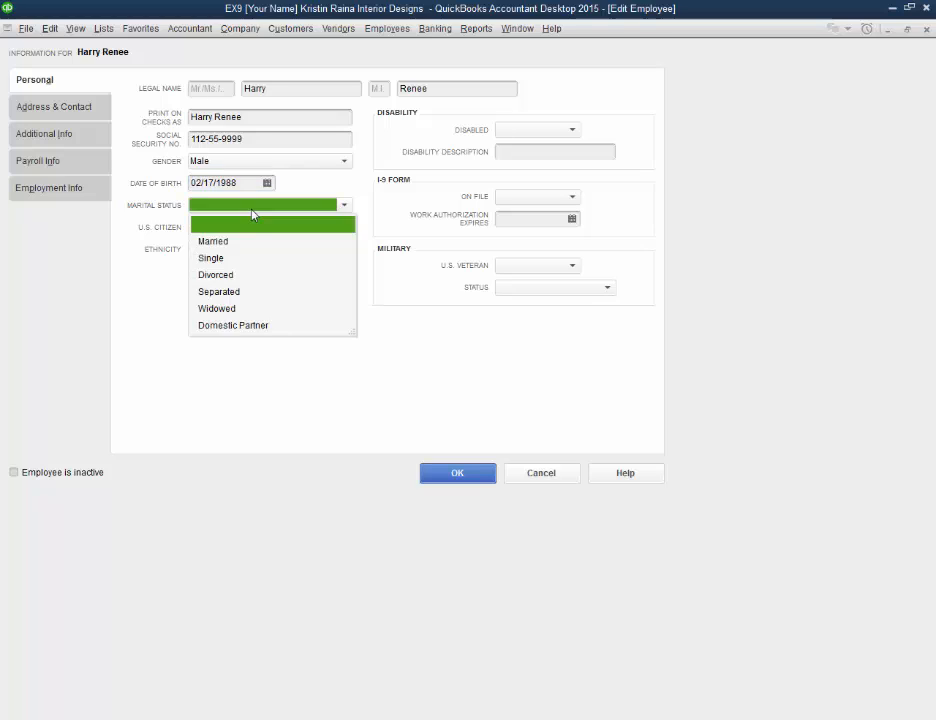
pyautogui.click(210, 258)
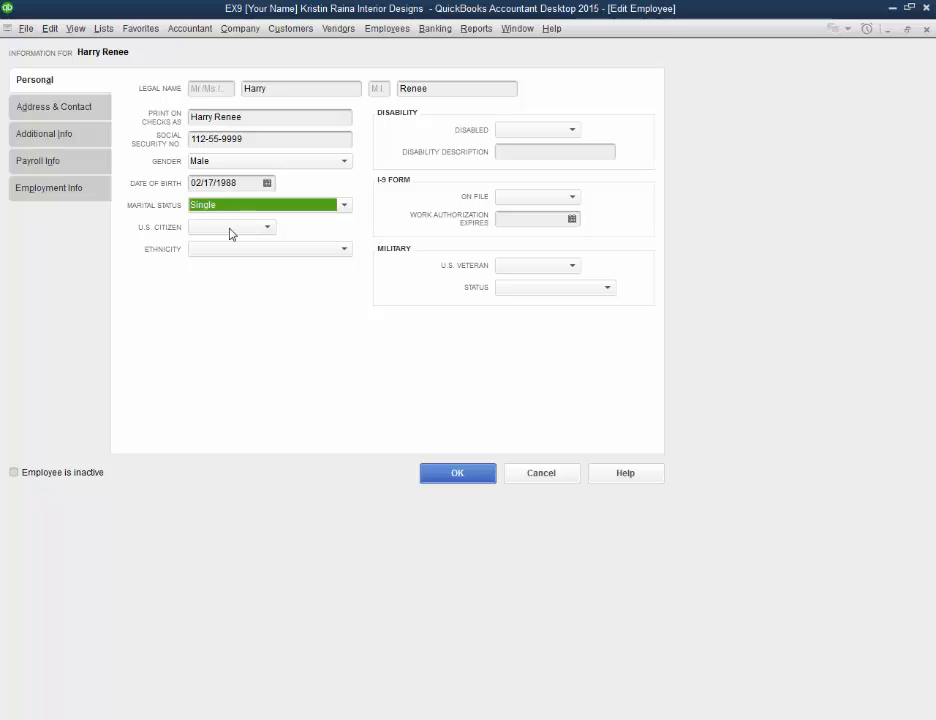
# Step: Examine the U.S. citizen and I-9 on-file options, and the employee's address and emergency contact fields
pyautogui.click(230, 233)
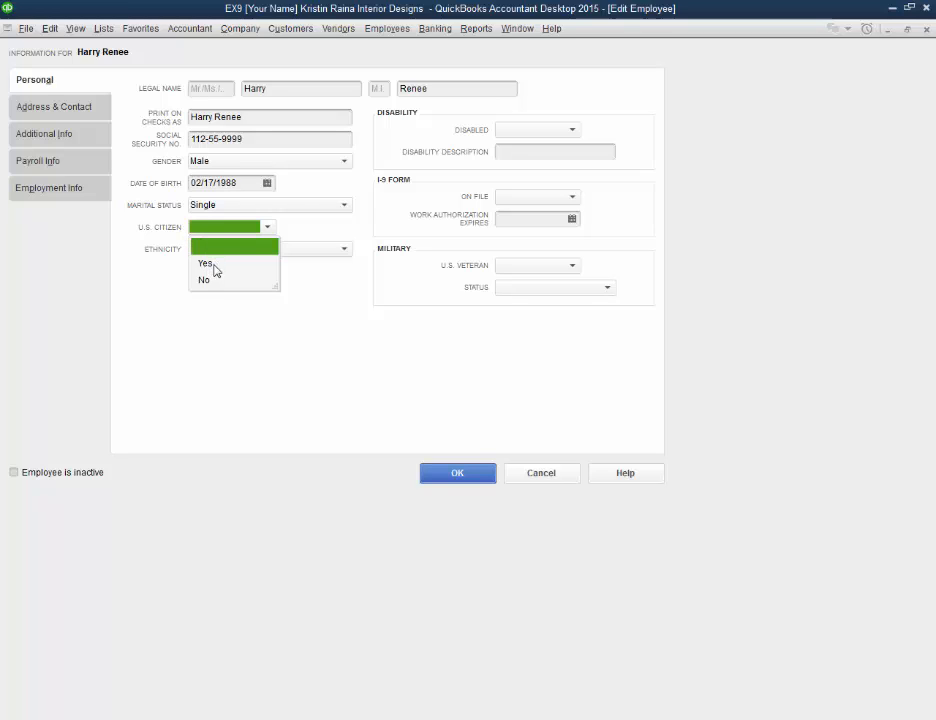
pyautogui.click(326, 219)
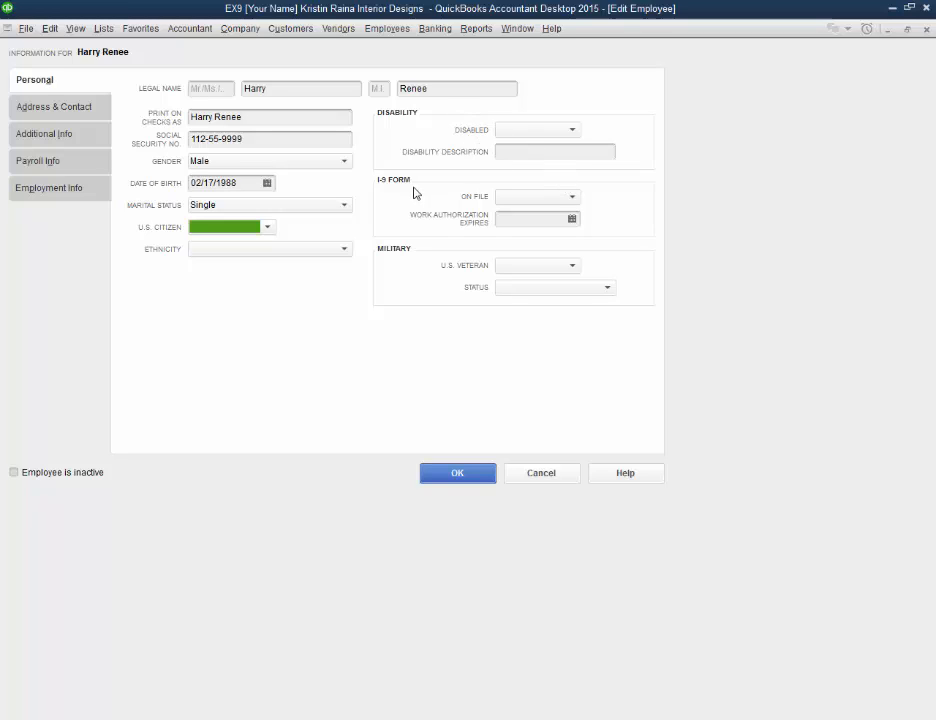
pyautogui.click(555, 200)
pyautogui.click(555, 202)
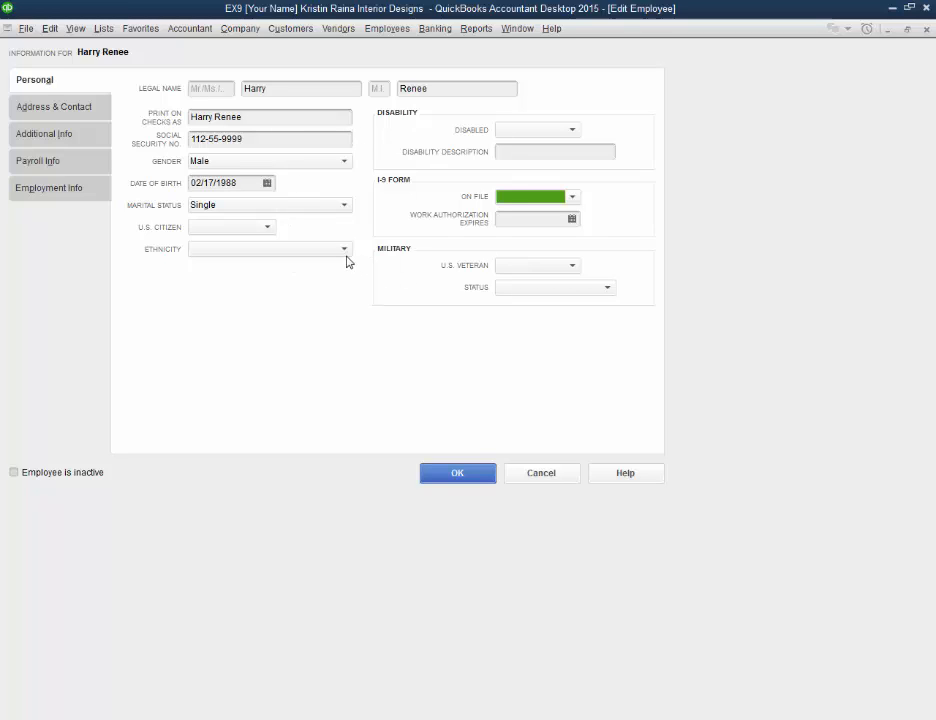
pyautogui.click(71, 112)
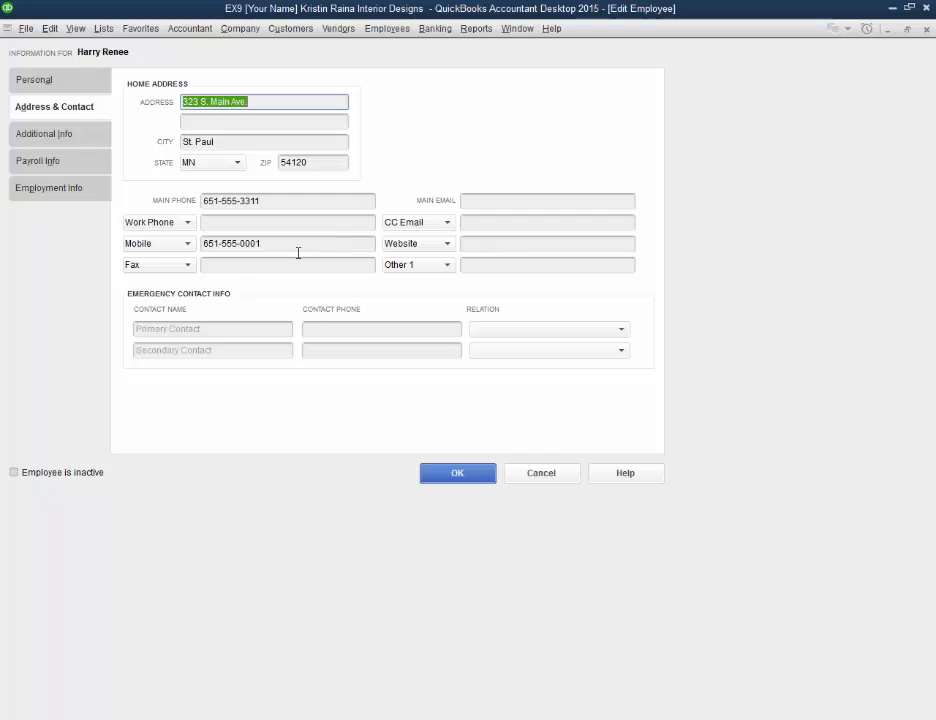
pyautogui.click(220, 330)
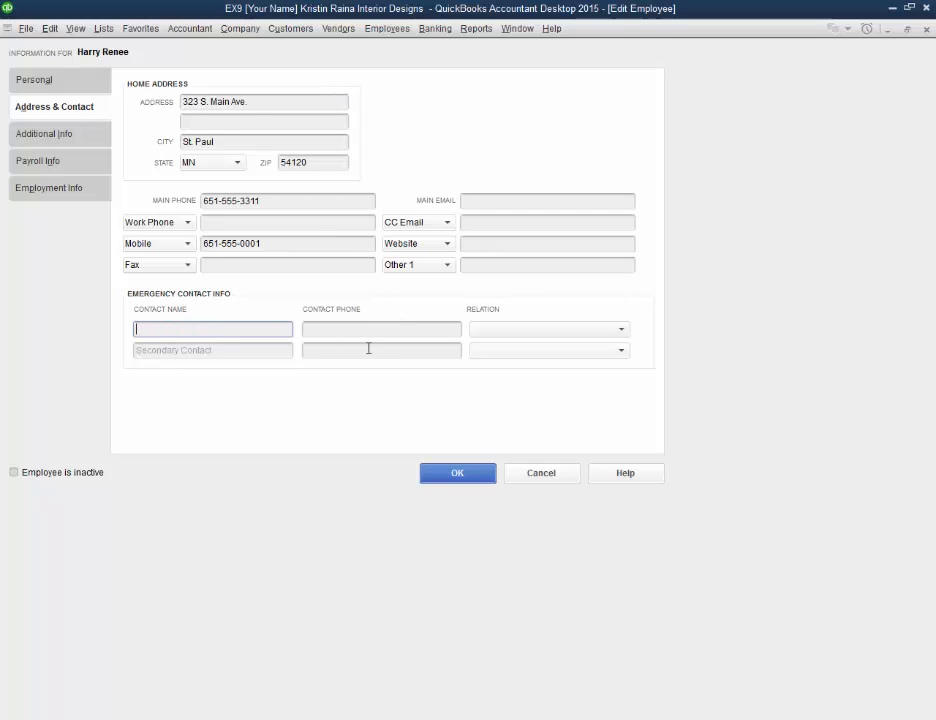
# Step: Enter the employee's account number in the additional information and check the billing rate level choices
pyautogui.click(49, 141)
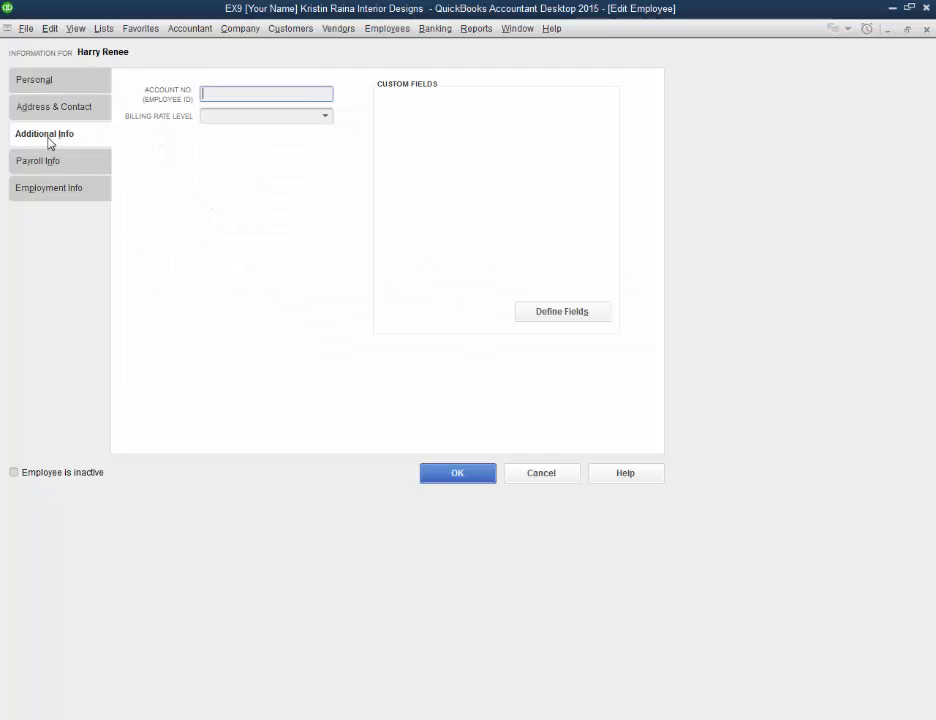
pyautogui.click(272, 94)
pyautogui.write('1')
pyautogui.click(322, 118)
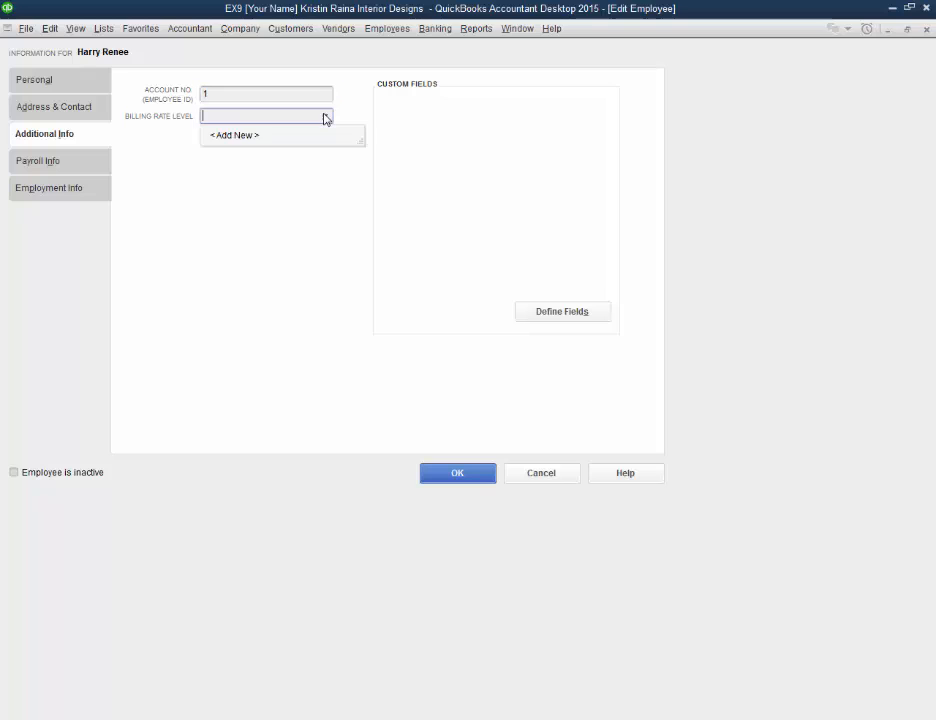
pyautogui.click(324, 118)
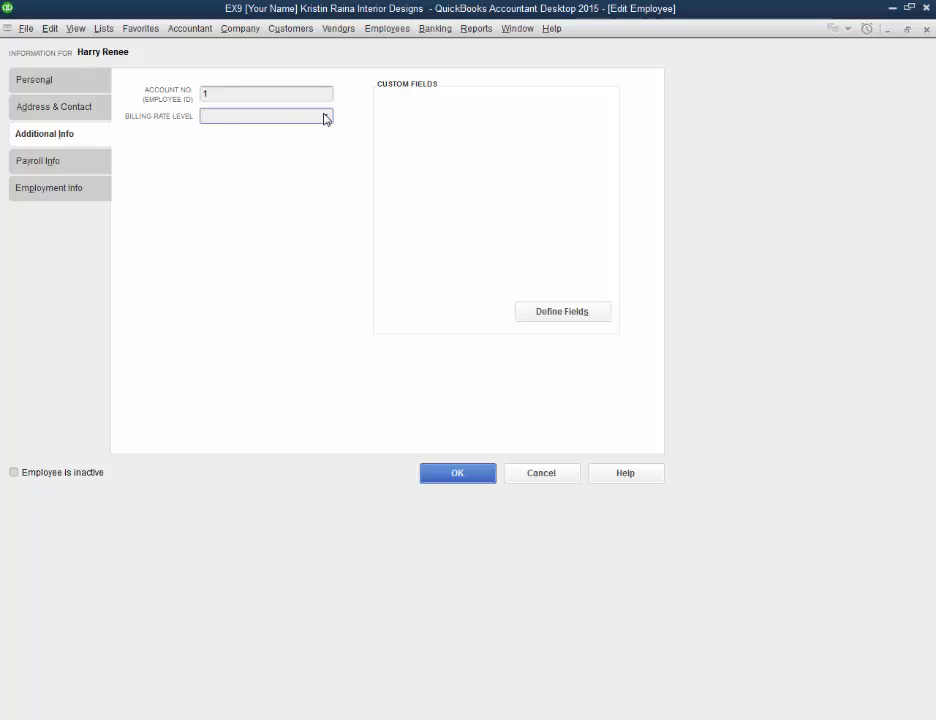
pyautogui.click(325, 118)
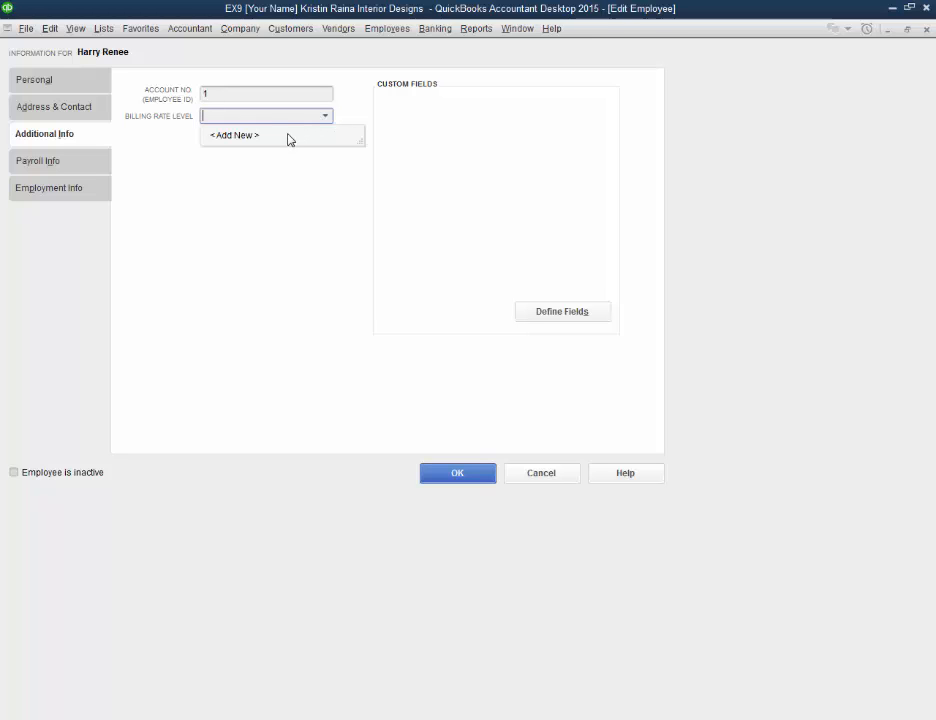
pyautogui.click(292, 173)
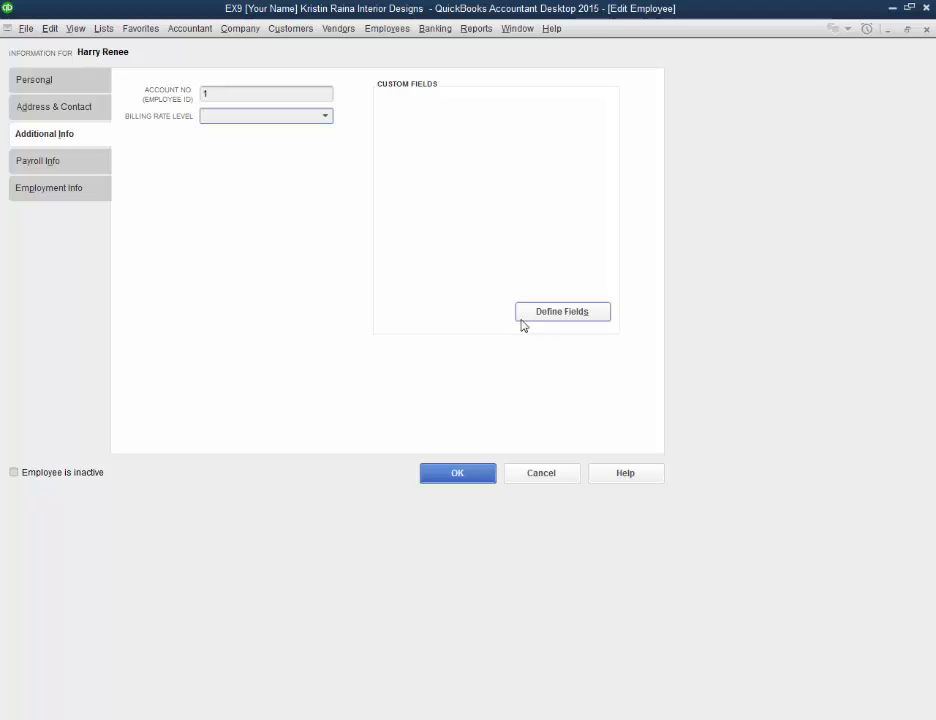
# Step: Define a custom field labelled "Partner Birthday" for use with employees
pyautogui.click(559, 316)
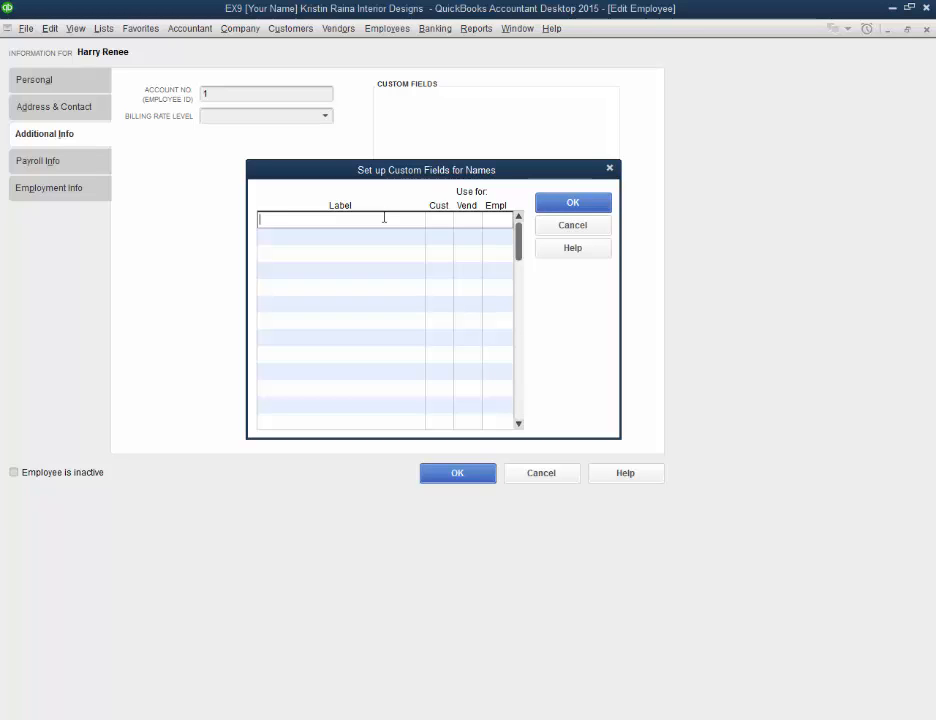
pyautogui.write('p')
pyautogui.press('BackSpace')
pyautogui.write('Partner Birthday')
pyautogui.click(495, 220)
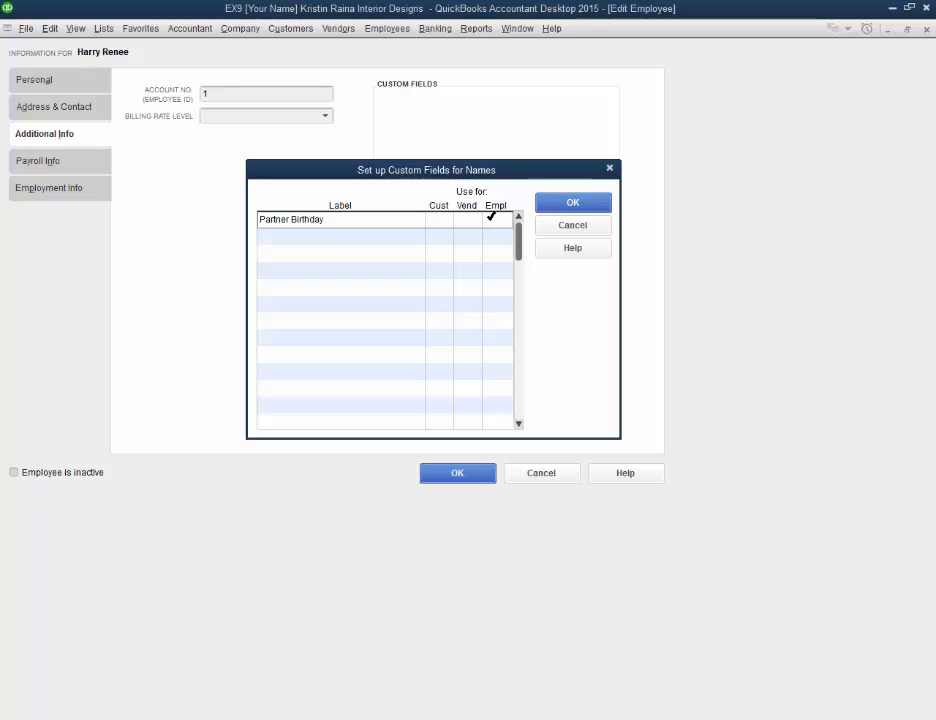
pyautogui.click(568, 206)
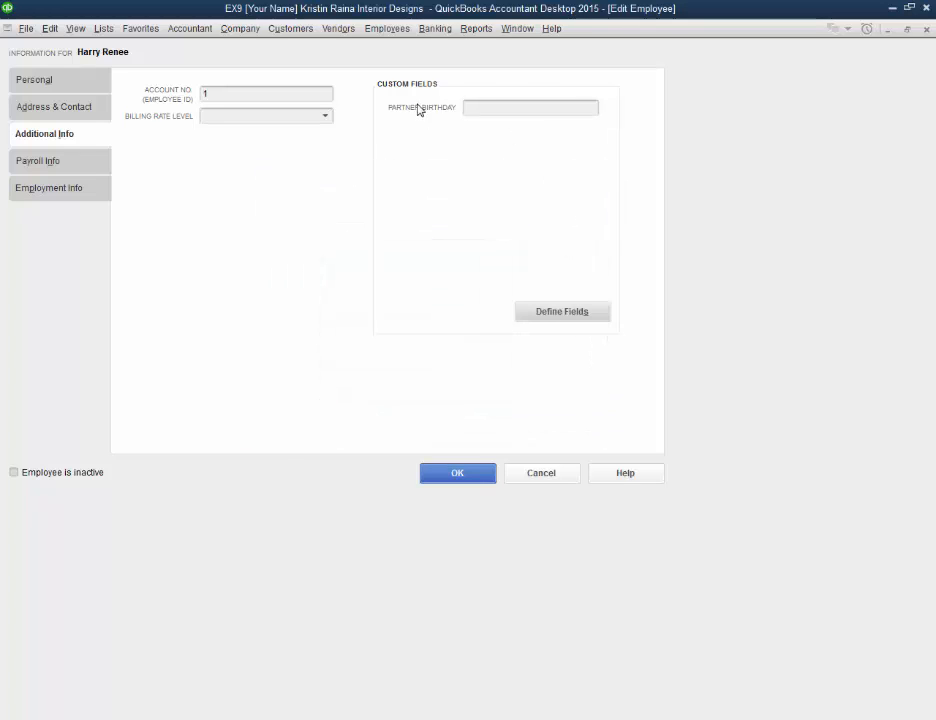
pyautogui.click(512, 110)
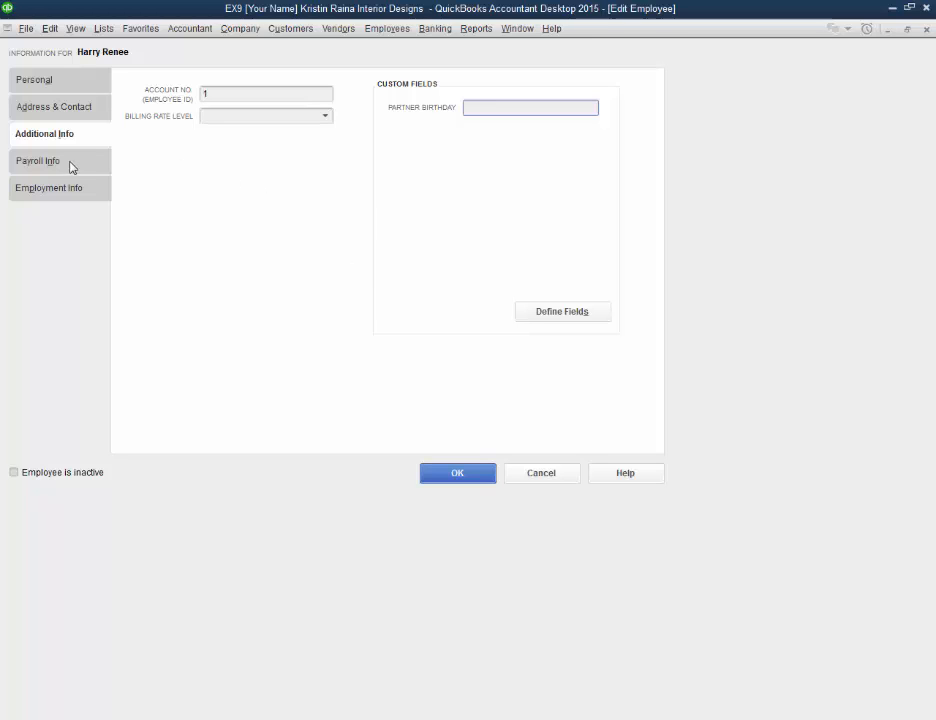
# Step: Check the payroll schedule choices and the earnings item choices in the employee's payroll information
pyautogui.click(38, 168)
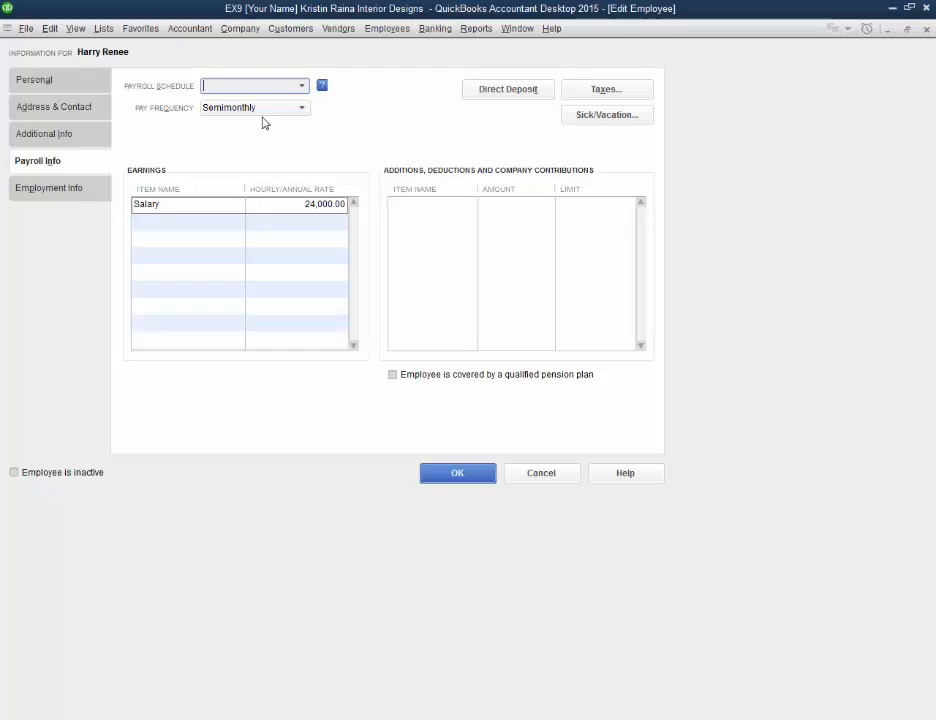
pyautogui.click(300, 87)
pyautogui.click(300, 87)
pyautogui.click(209, 209)
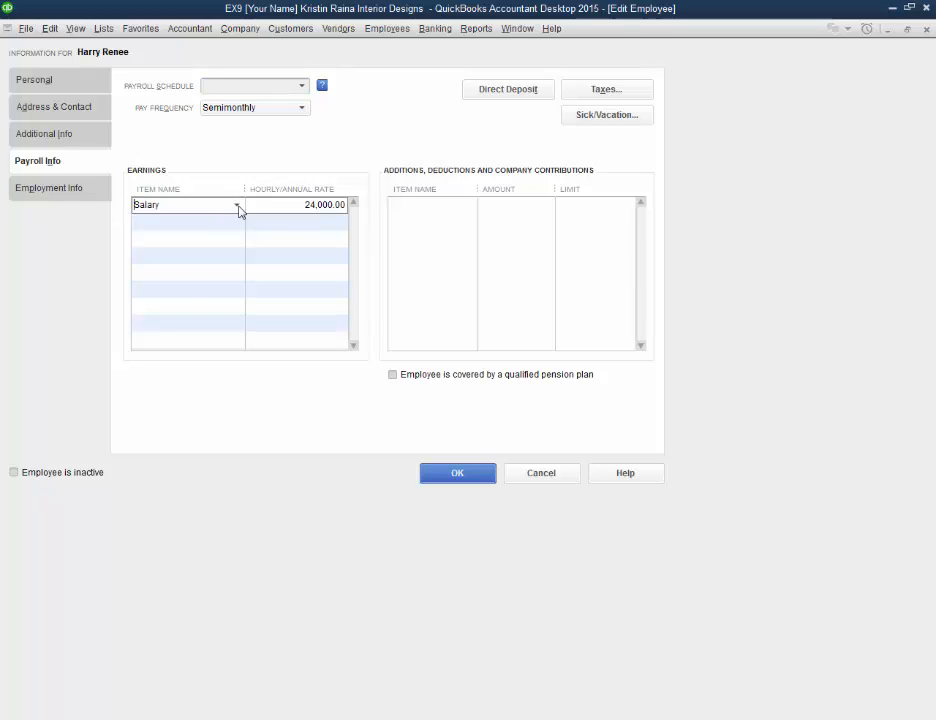
pyautogui.click(238, 206)
pyautogui.click(311, 206)
pyautogui.press('BackSpace')
pyautogui.write('9')
pyautogui.press('BackSpace')
pyautogui.write('4')
# Step: Check the item choices available for additions, deductions and company contributions
pyautogui.click(457, 212)
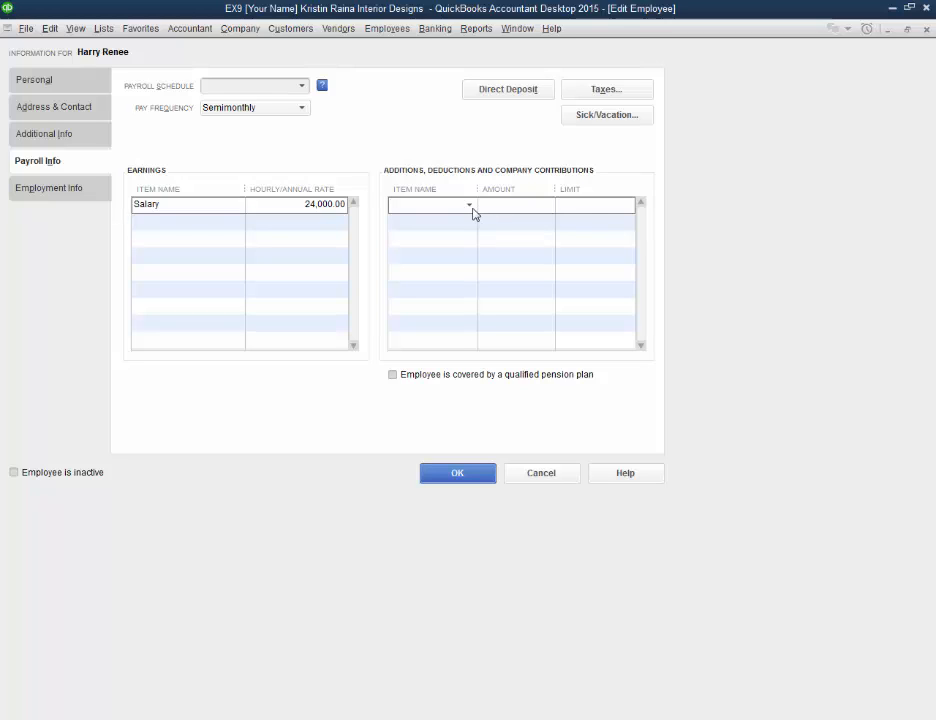
pyautogui.click(472, 208)
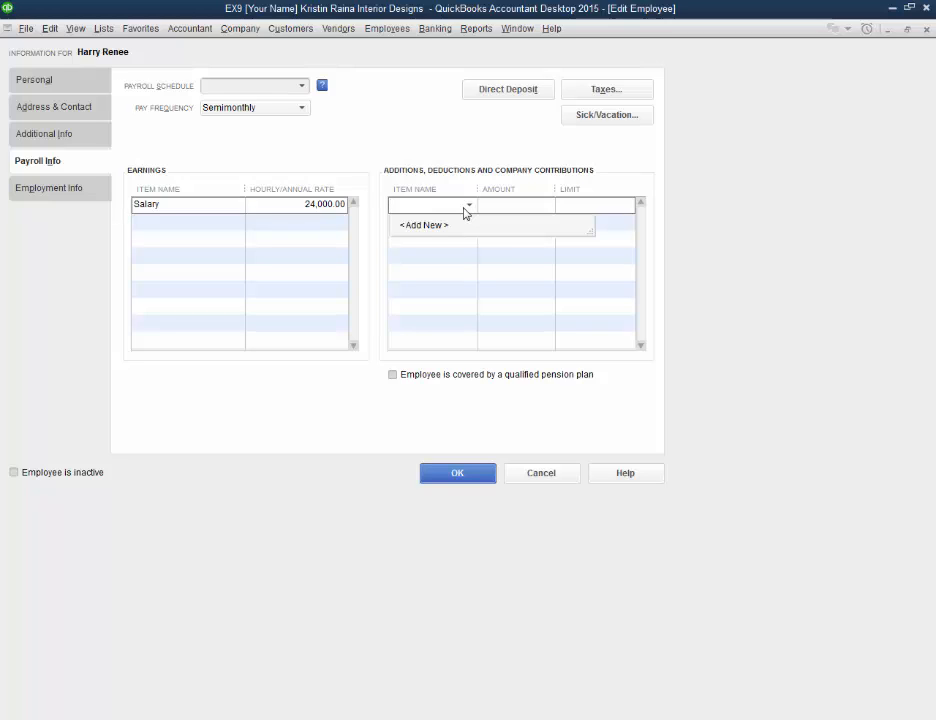
pyautogui.click(595, 95)
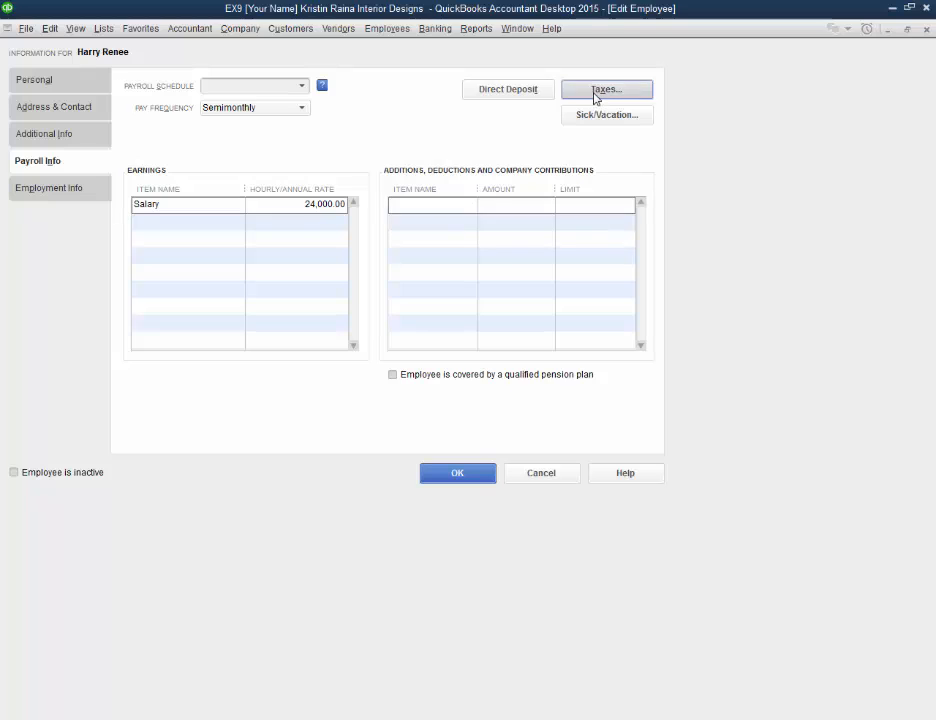
# Step: Review the employee's federal, state and other tax settings, accepting them and declining the MN - Workforce Enhancement Fee
pyautogui.click(595, 95)
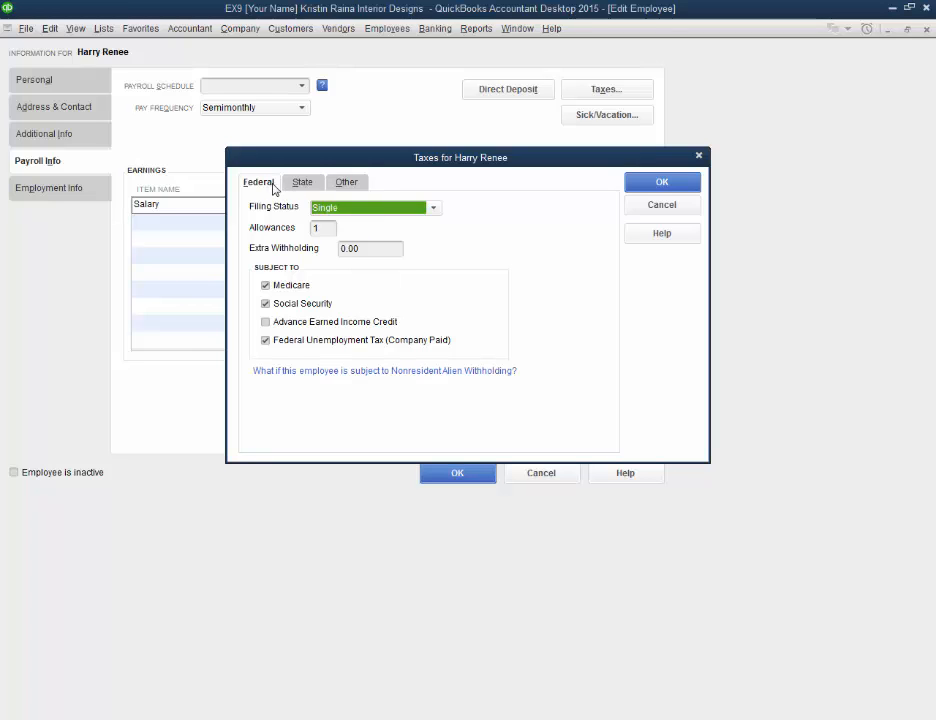
pyautogui.click(306, 186)
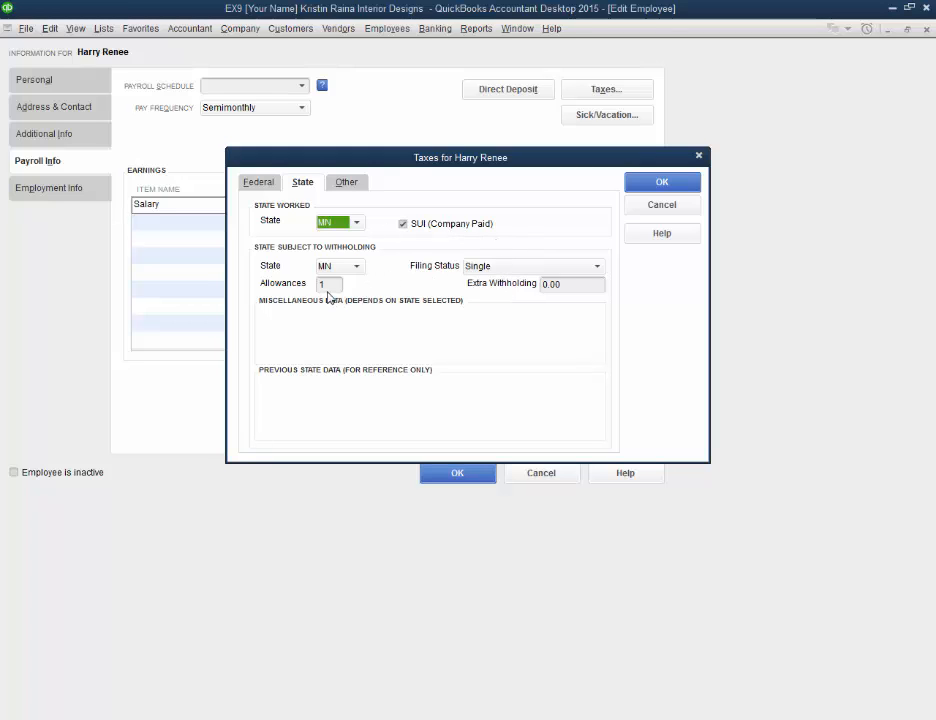
pyautogui.click(346, 186)
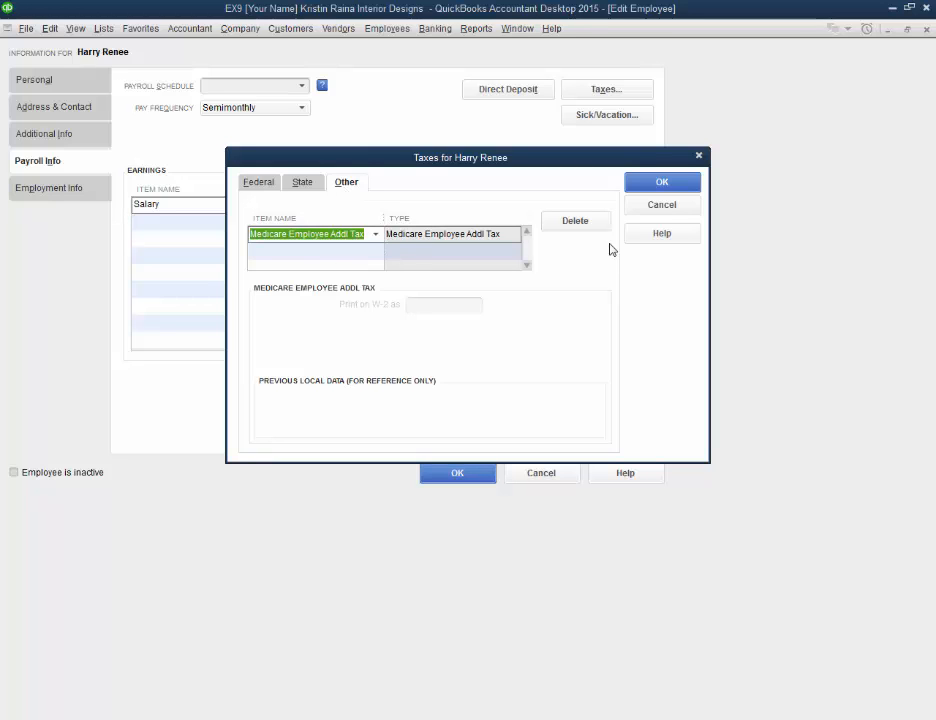
pyautogui.click(645, 188)
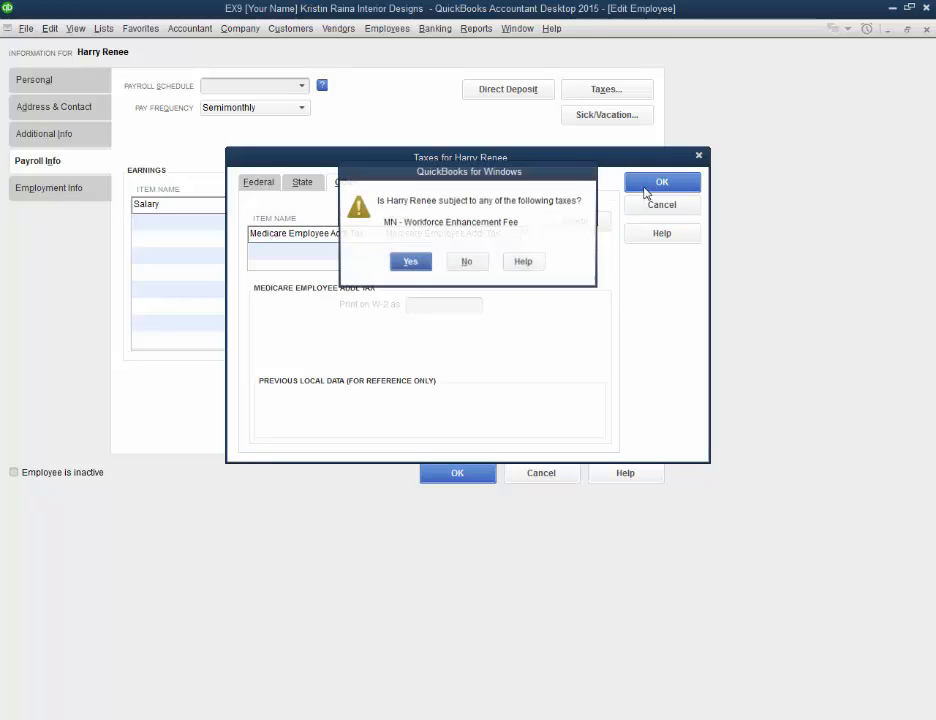
pyautogui.click(468, 264)
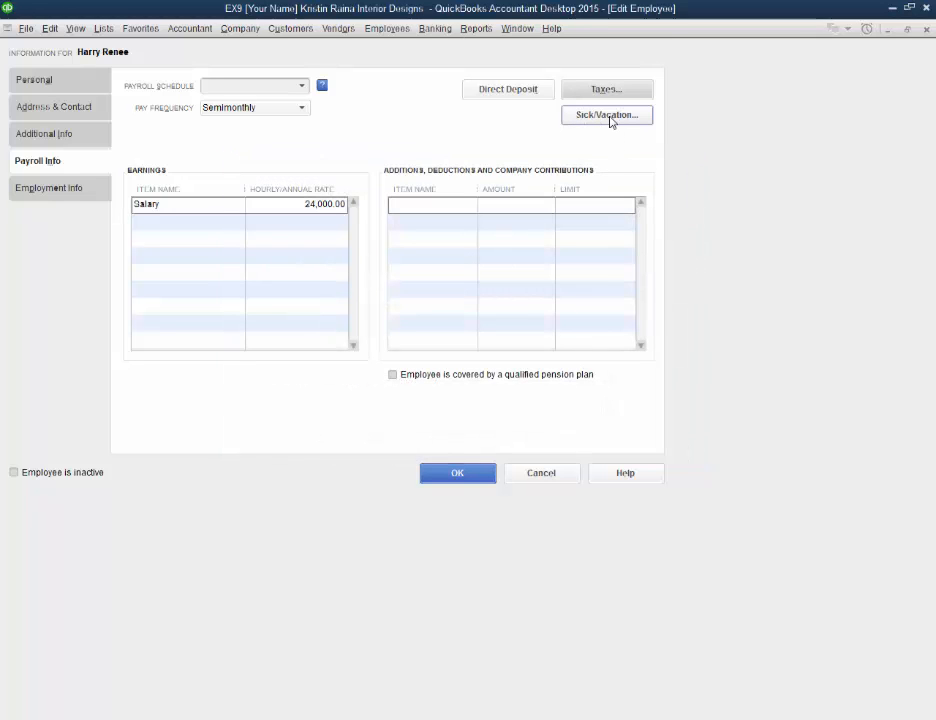
# Step: Set the employee's sick hours accrued at beginning of year to 40:00, leaving the yearly reset of sick hours off
pyautogui.click(608, 115)
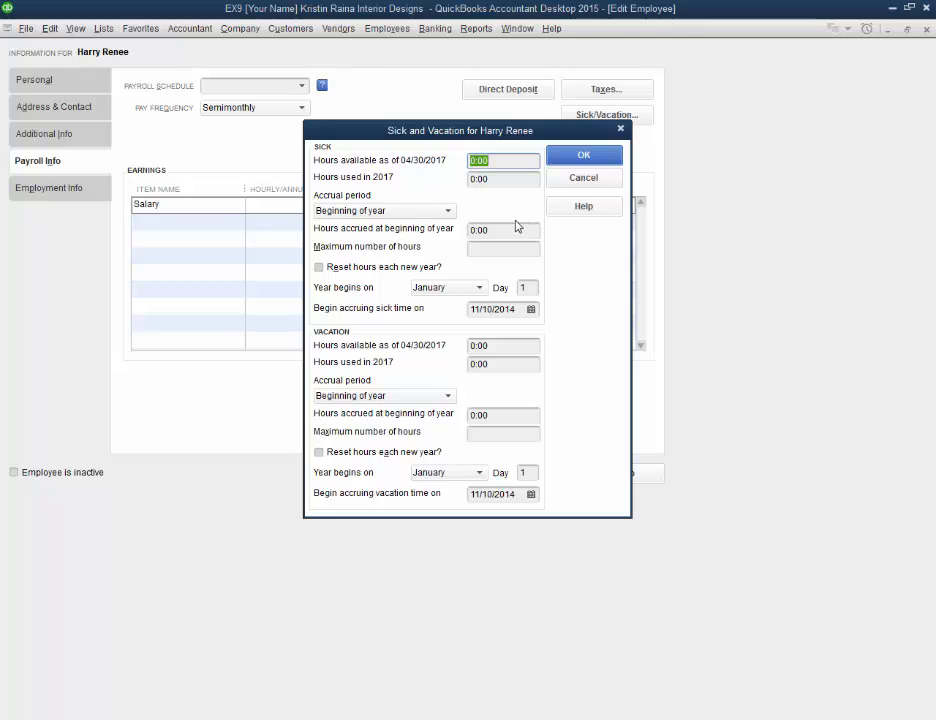
pyautogui.click(320, 270)
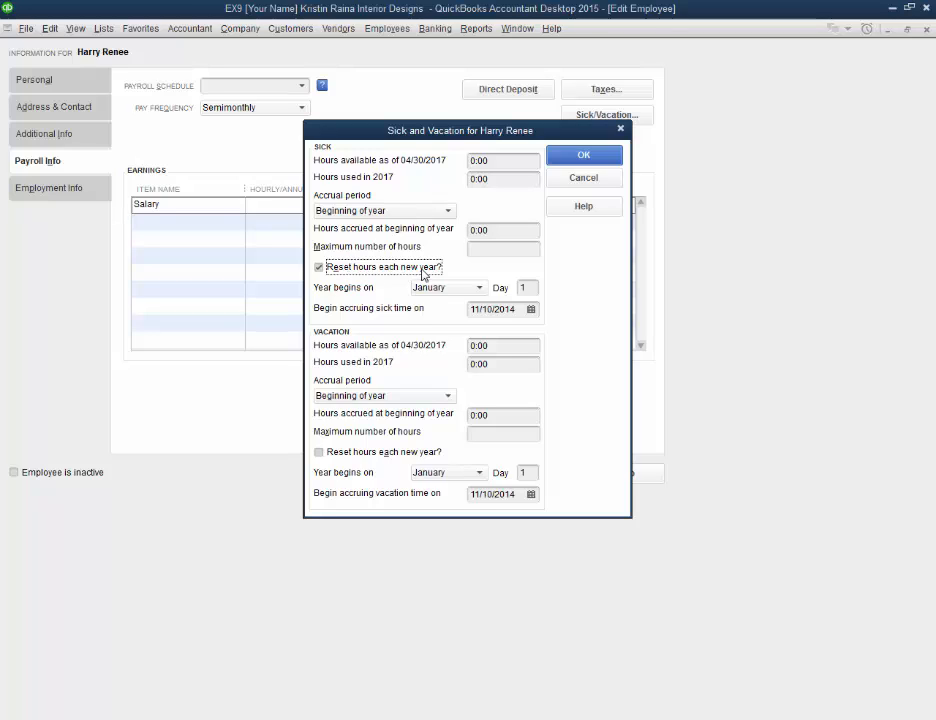
pyautogui.click(497, 230)
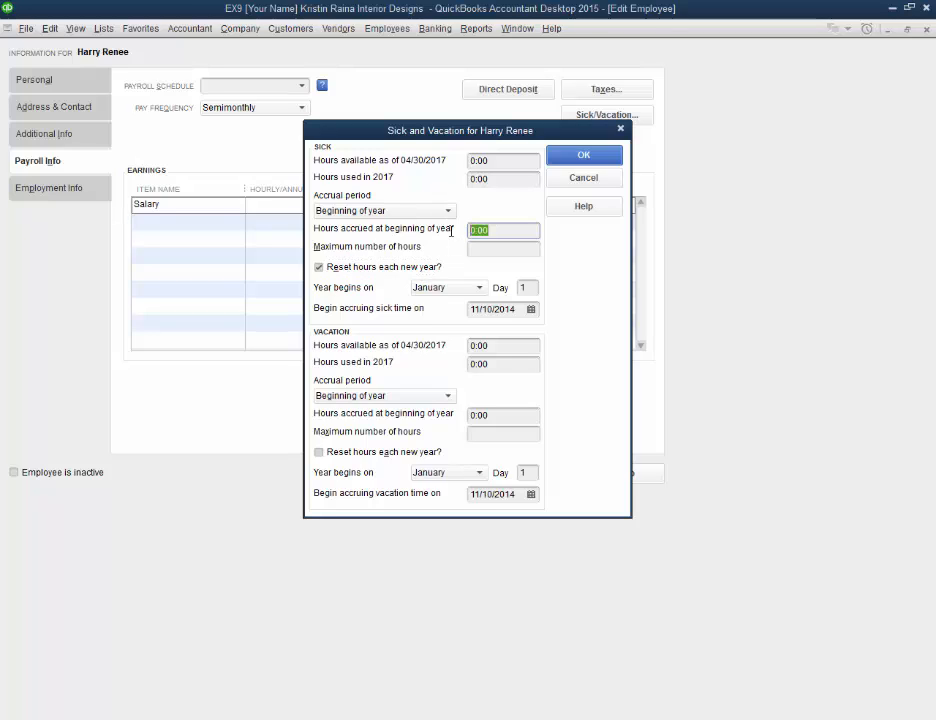
pyautogui.write('40')
pyautogui.press('Tab')
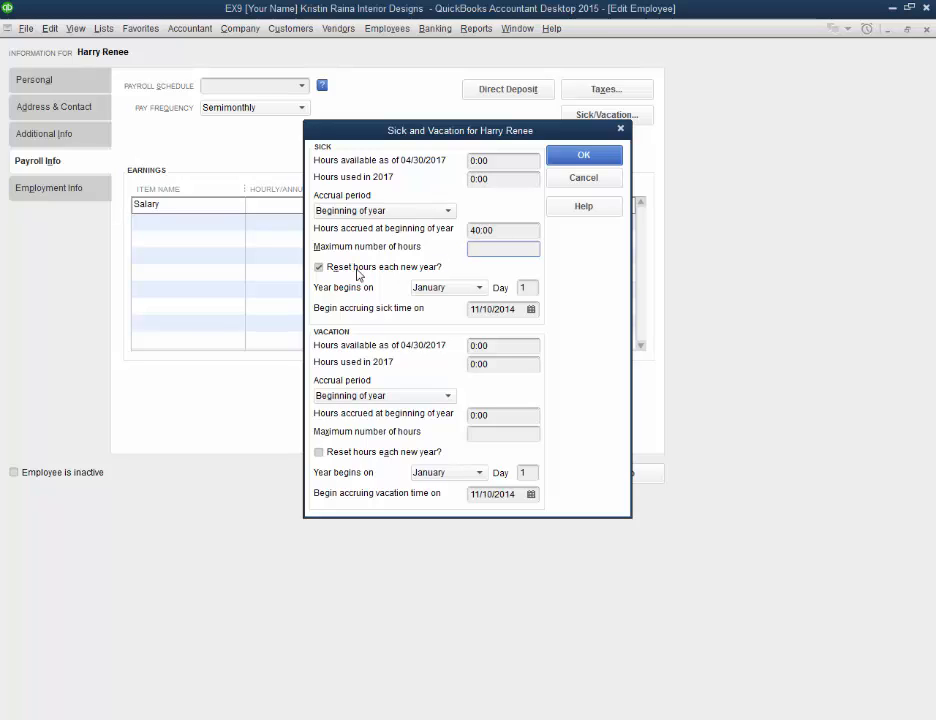
pyautogui.click(320, 269)
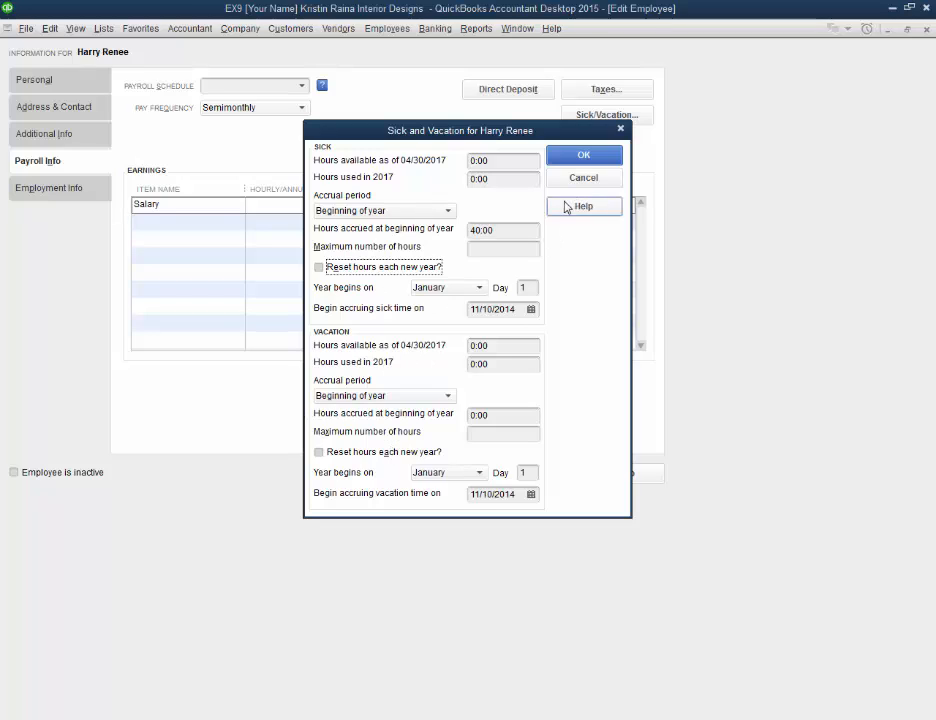
pyautogui.click(585, 160)
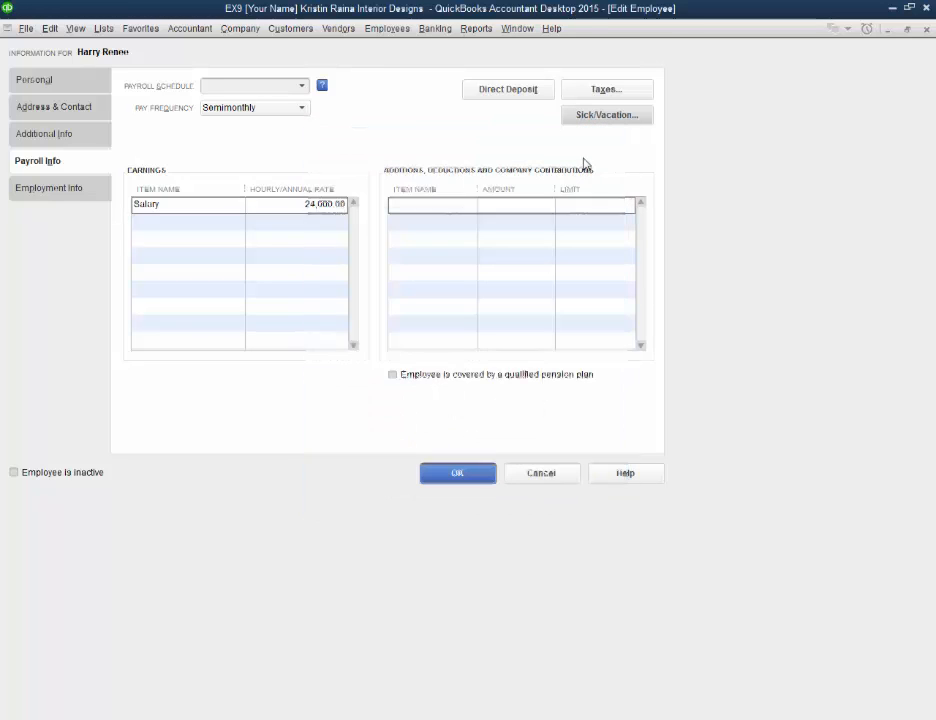
# Step: View the direct deposit service page for the employee and close it
pyautogui.click(515, 94)
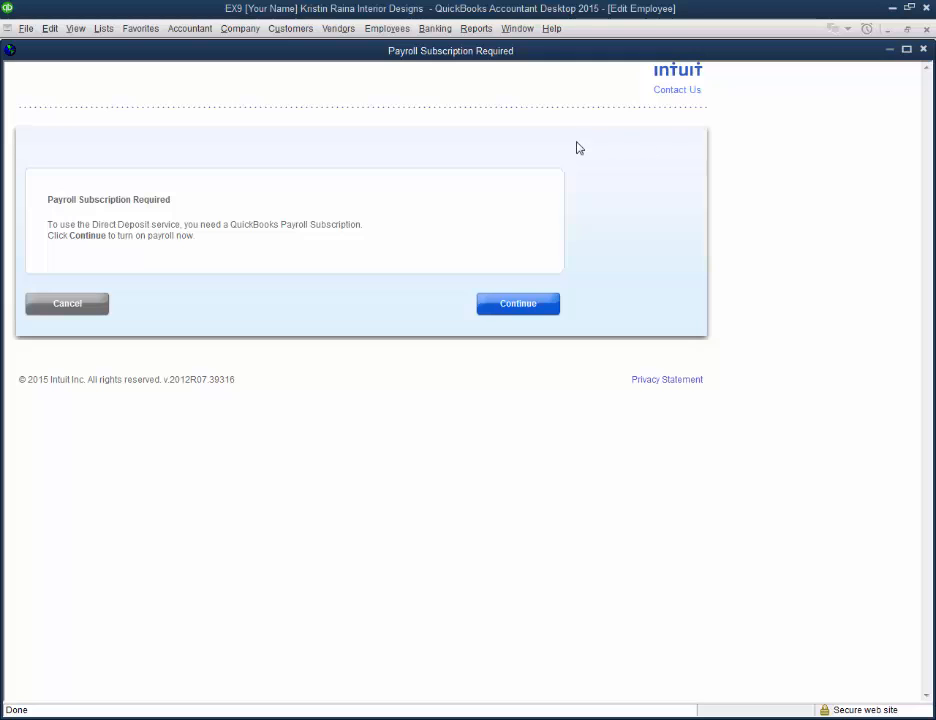
pyautogui.click(924, 50)
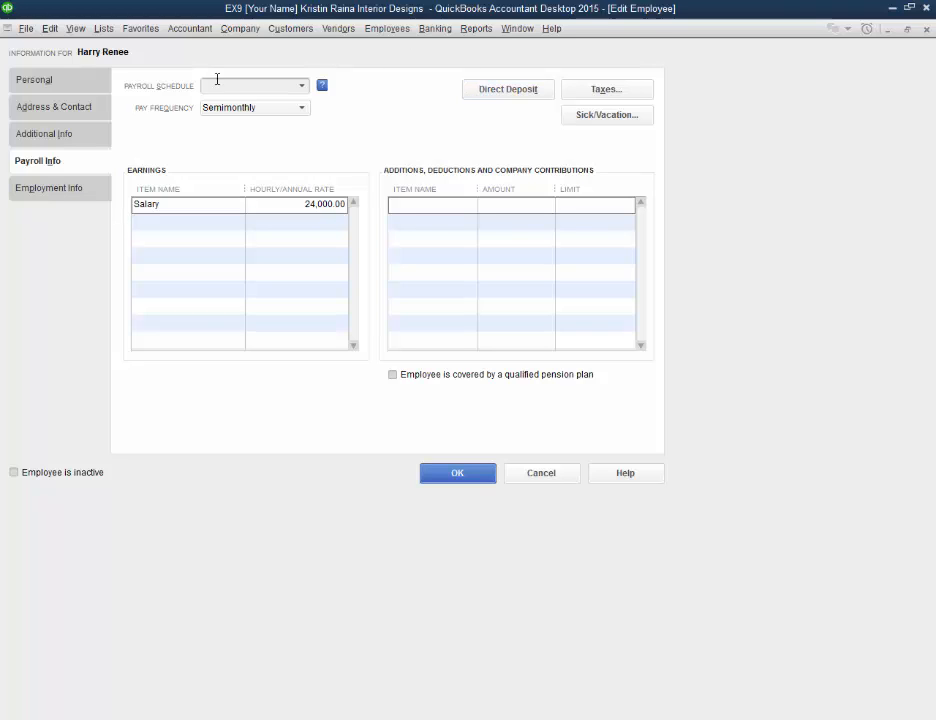
# Step: Review the employee's employment dates and employment type choices, and set the full/part time status to Full-time
pyautogui.click(58, 190)
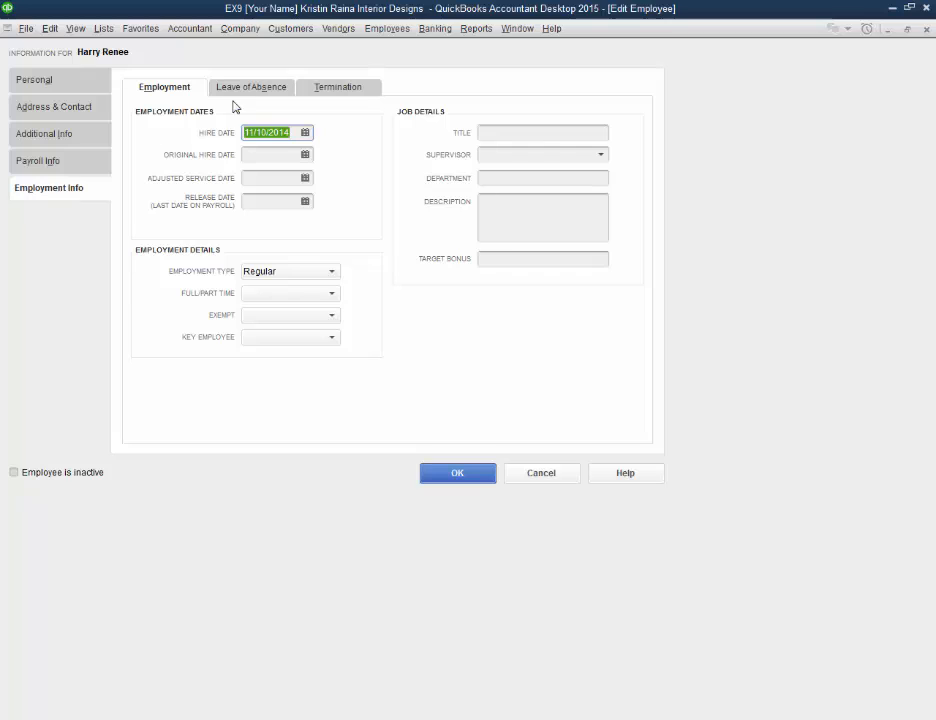
pyautogui.click(296, 133)
pyautogui.click(266, 203)
pyautogui.click(296, 274)
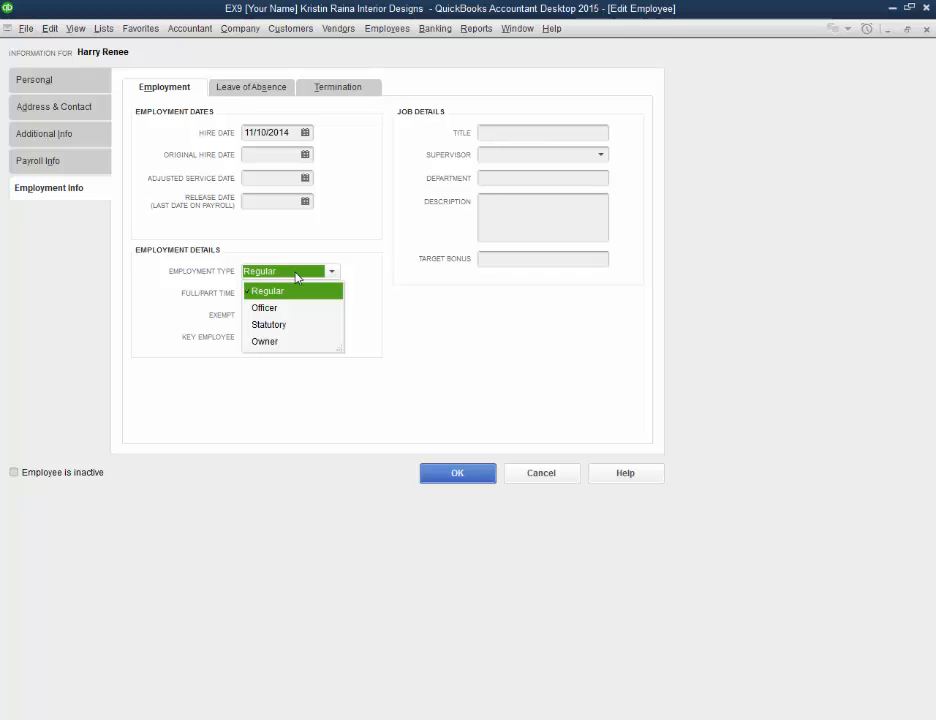
pyautogui.click(296, 276)
pyautogui.click(297, 293)
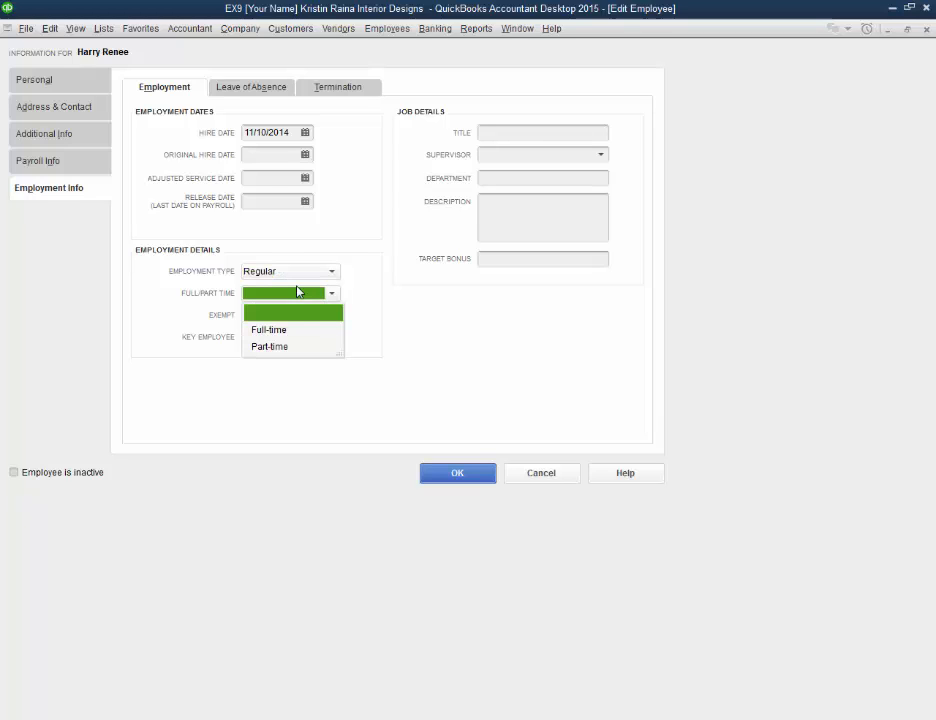
pyautogui.click(285, 331)
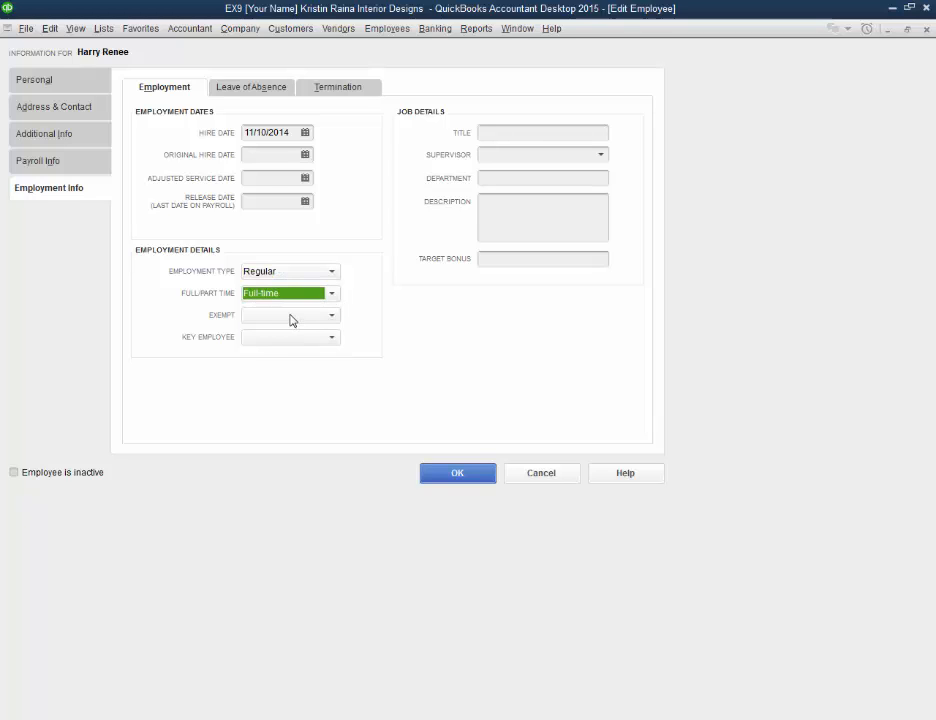
# Step: Check the exempt status choices and the job title field in the employment details
pyautogui.click(288, 318)
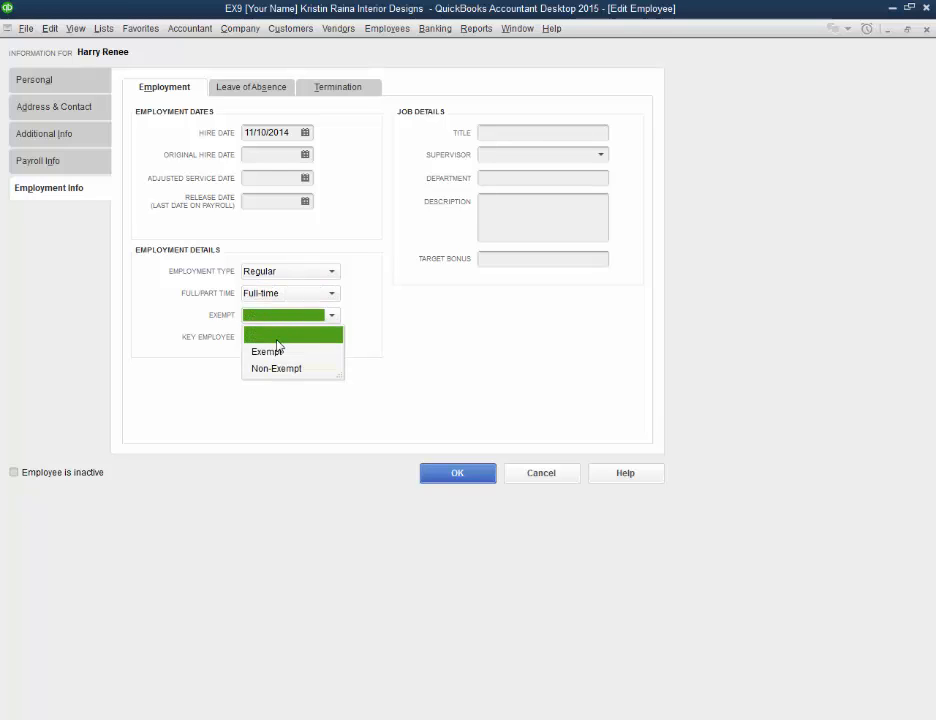
pyautogui.click(353, 309)
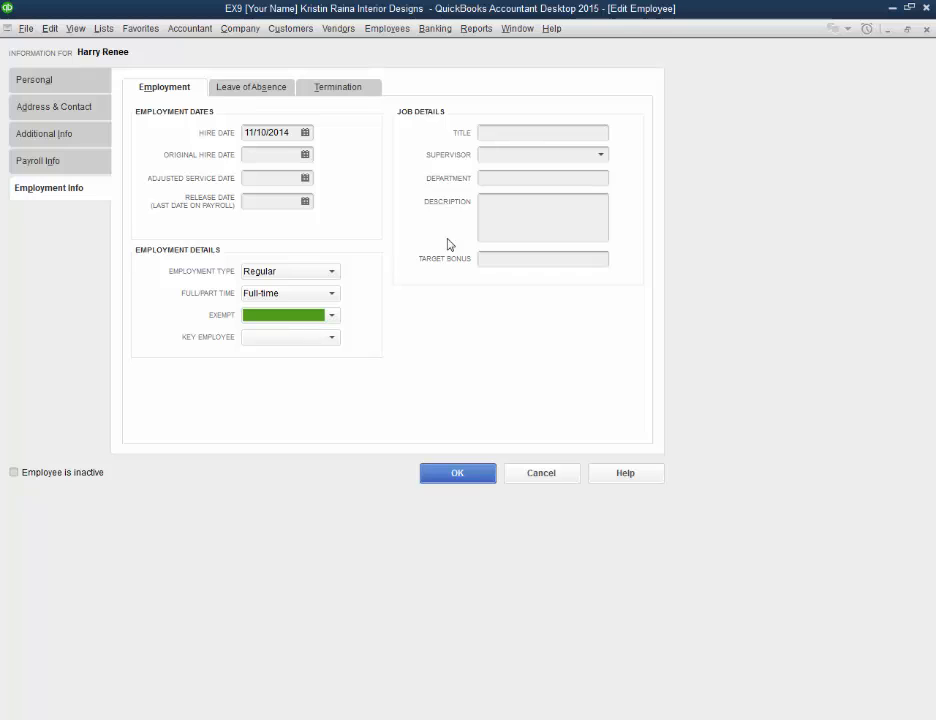
pyautogui.click(522, 134)
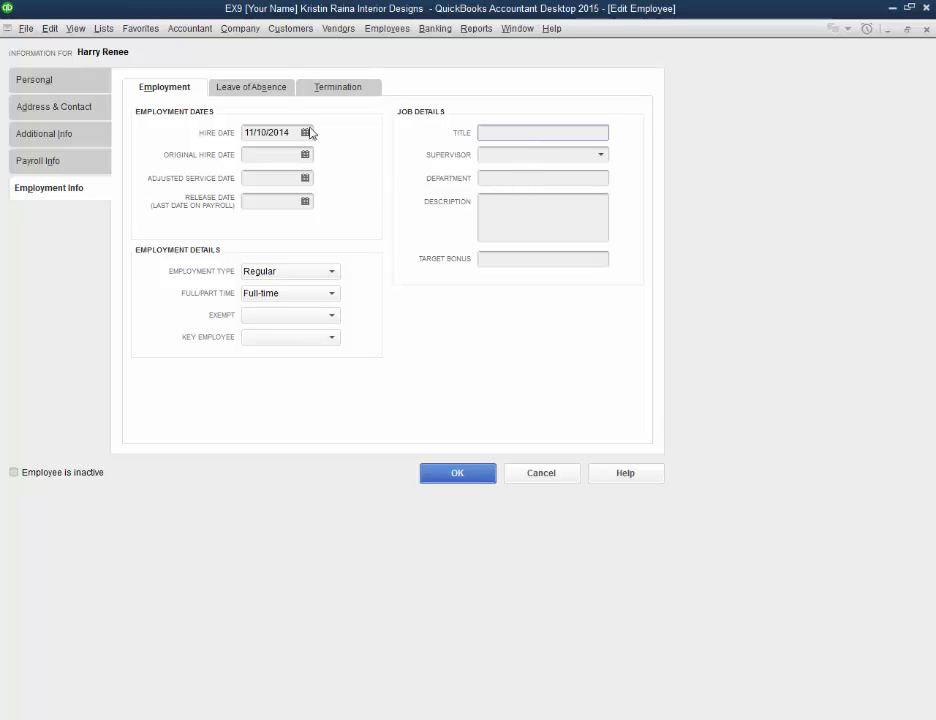
# Step: Review the leave of absence and termination fields, including the rehire and severance choices, and save the employee record
pyautogui.click(257, 94)
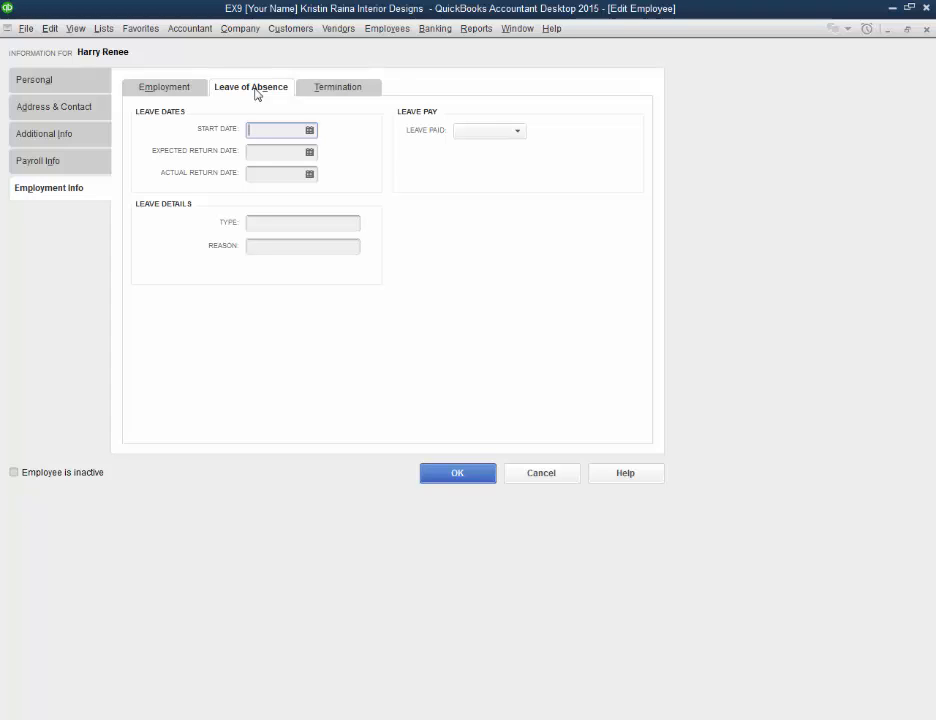
pyautogui.click(340, 93)
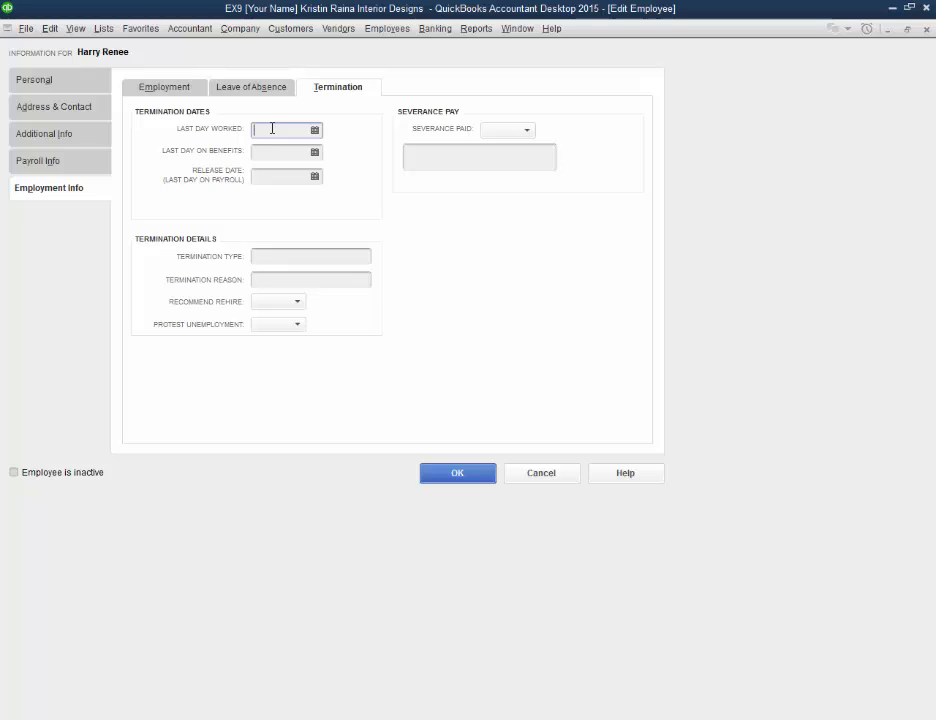
pyautogui.click(295, 304)
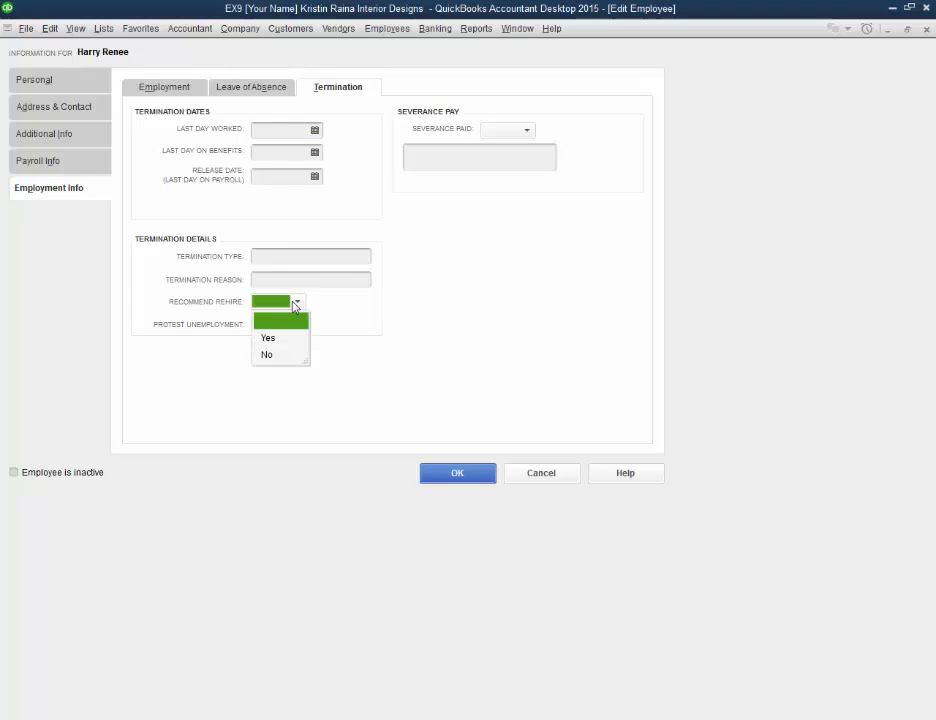
pyautogui.click(295, 304)
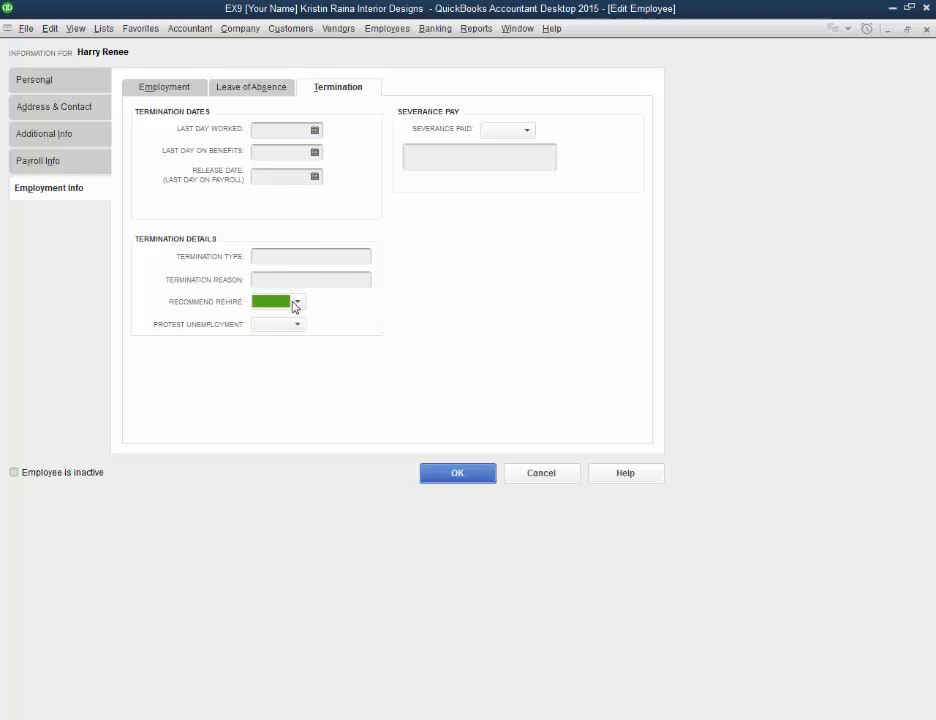
pyautogui.click(526, 136)
pyautogui.click(499, 151)
pyautogui.click(496, 156)
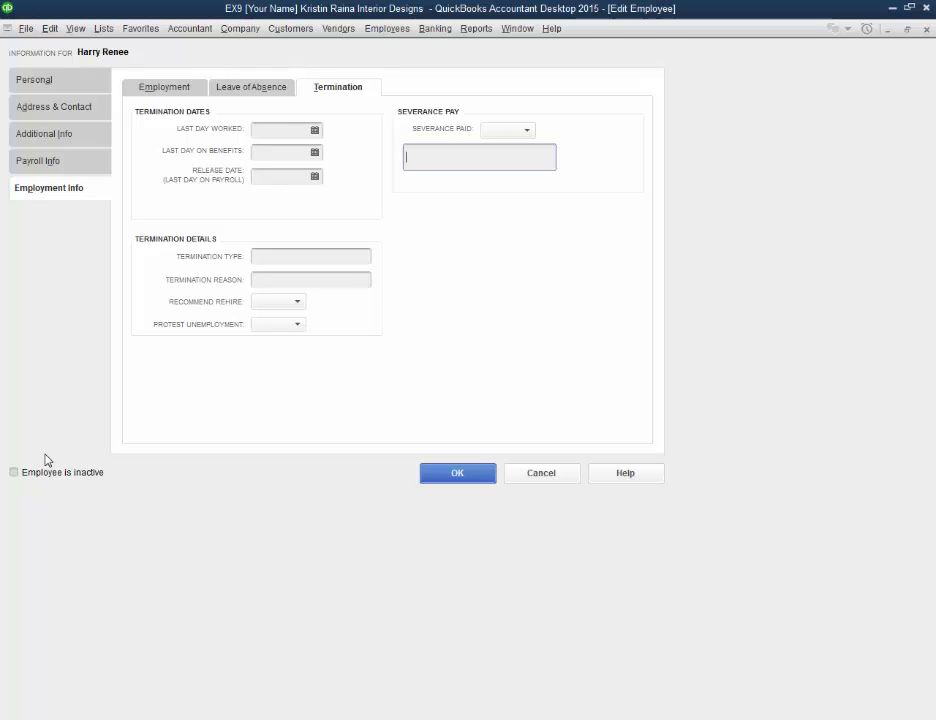
pyautogui.click(451, 473)
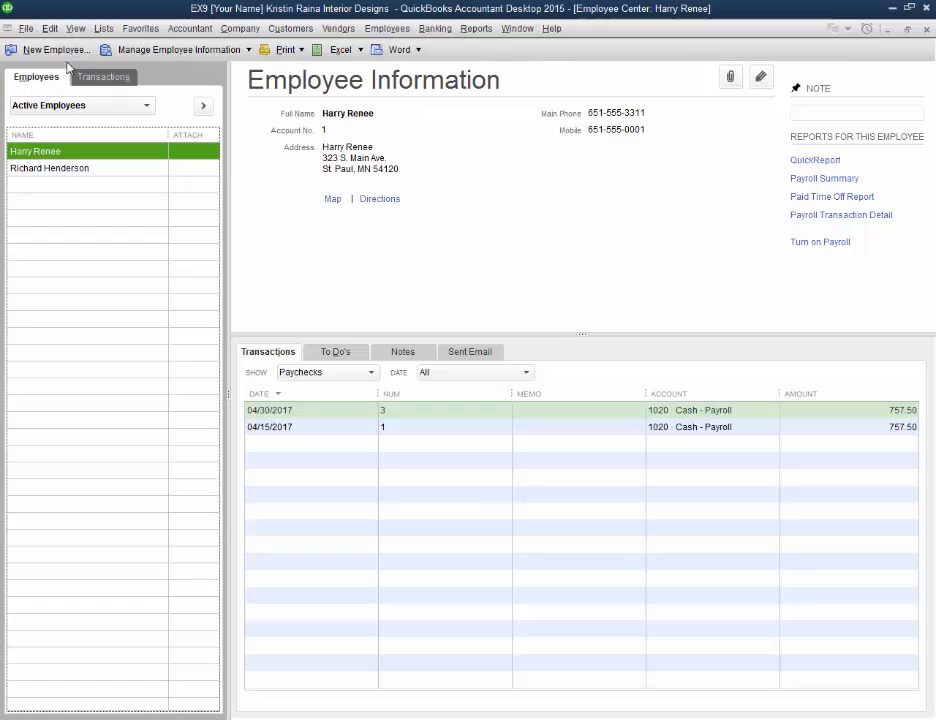
# Step: Look over the blank new employee form and the commands available for the second listed employee, such as making them inactive
pyautogui.click(56, 50)
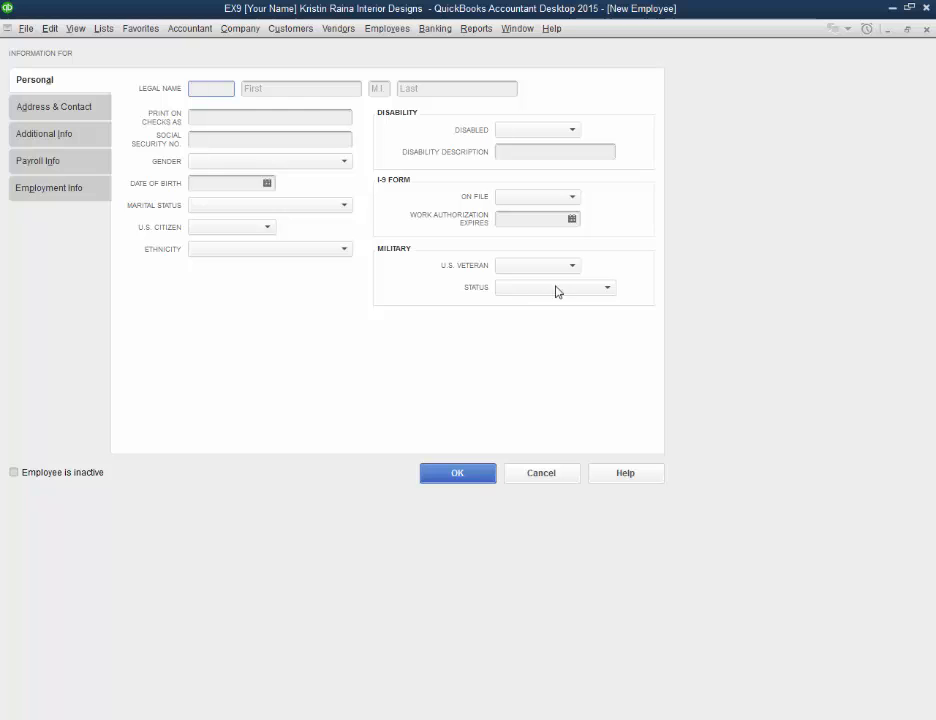
pyautogui.click(541, 473)
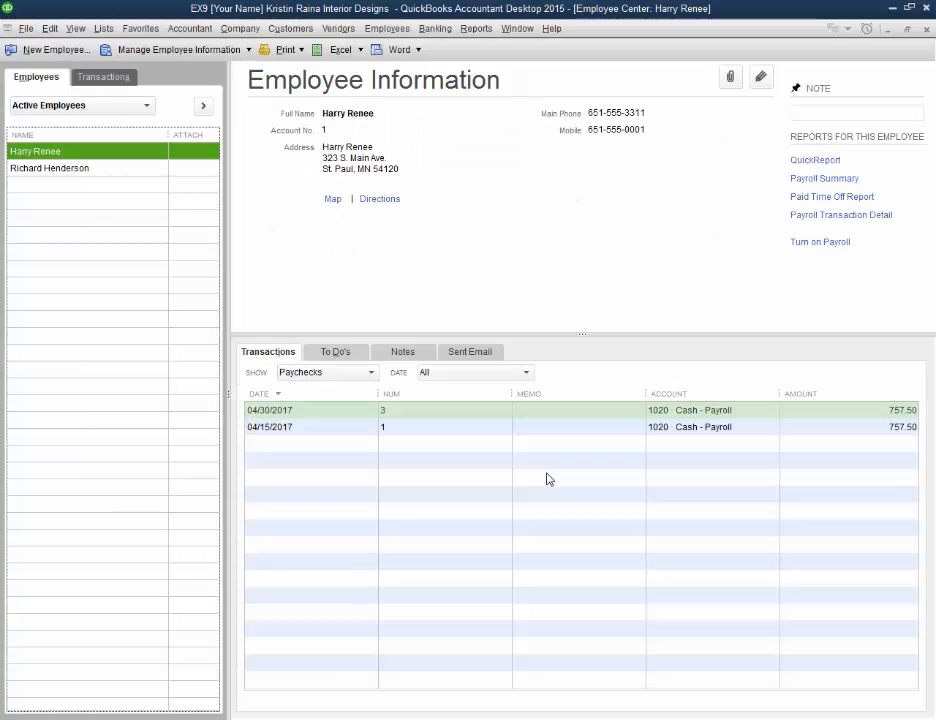
pyautogui.rightClick(107, 172)
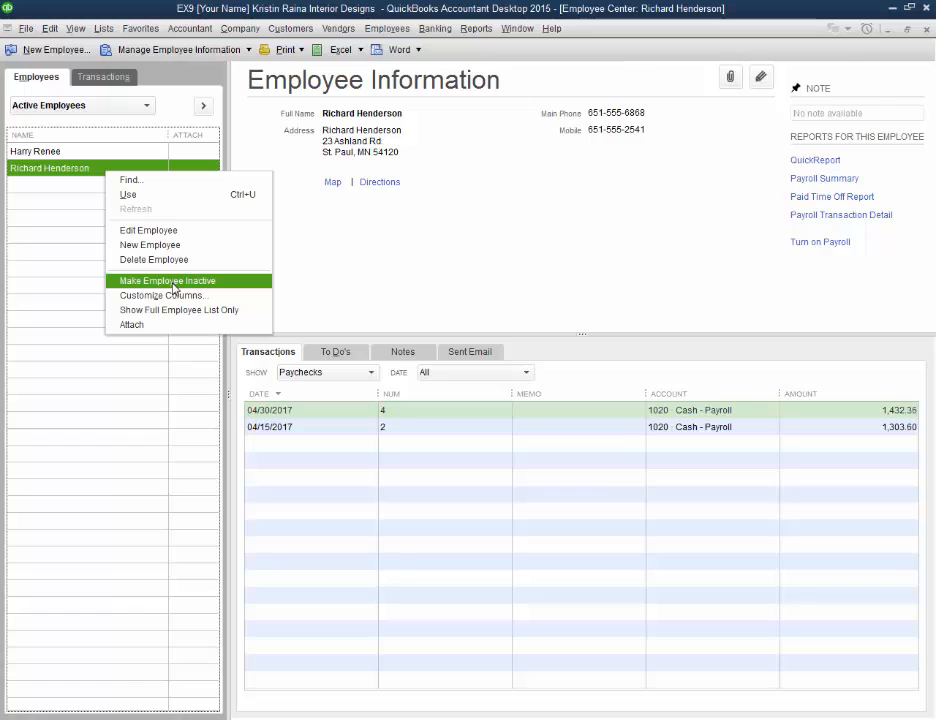
pyautogui.click(929, 31)
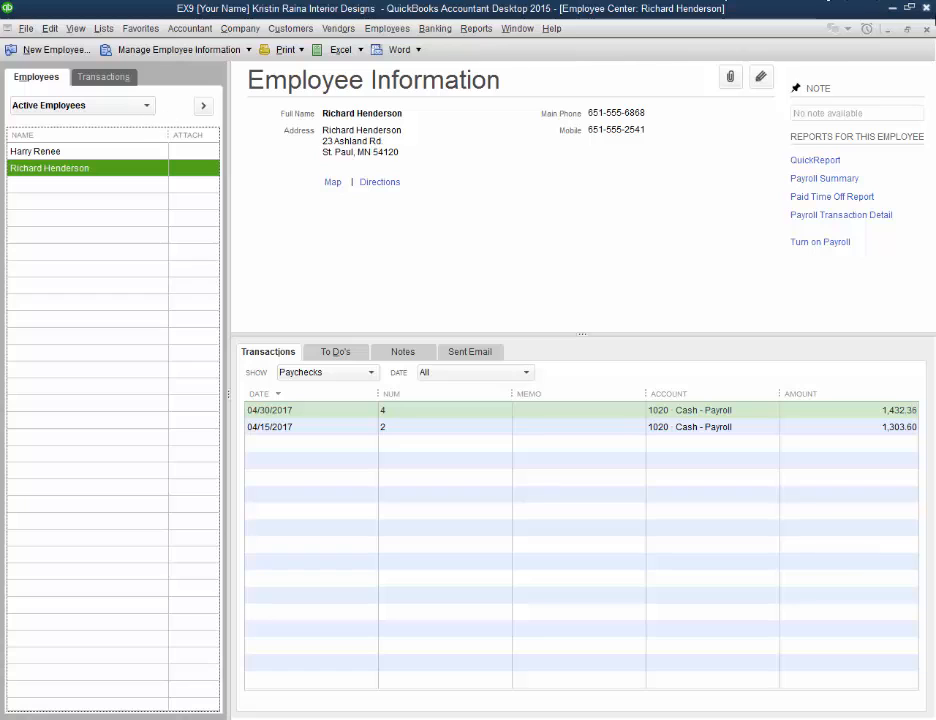
# Step: Start a payroll run from the Home page and mark both listed employees to be paid
pyautogui.click(929, 30)
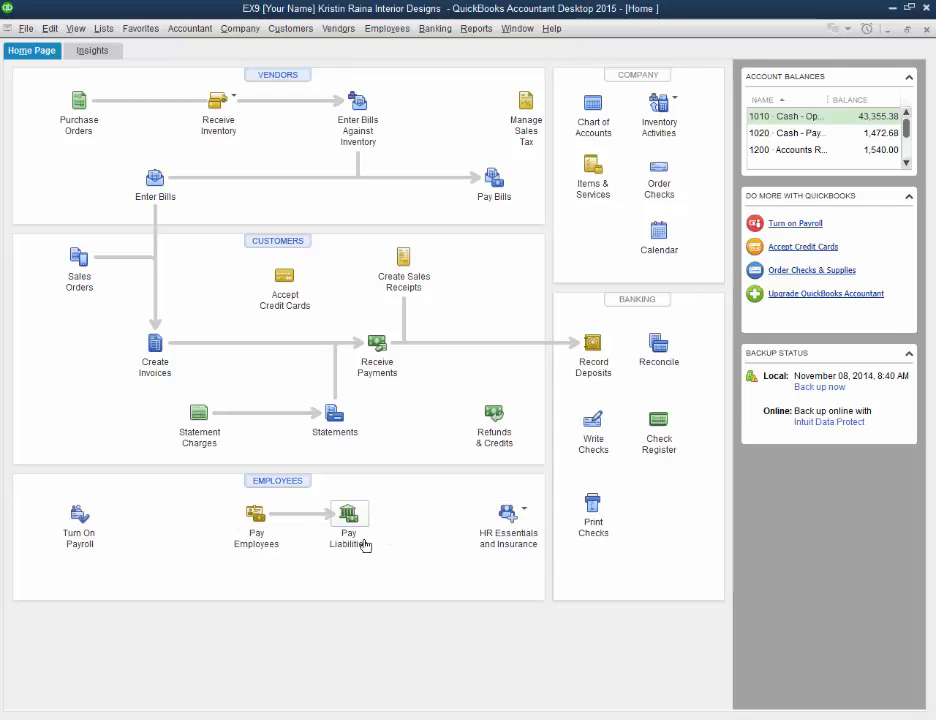
pyautogui.click(254, 517)
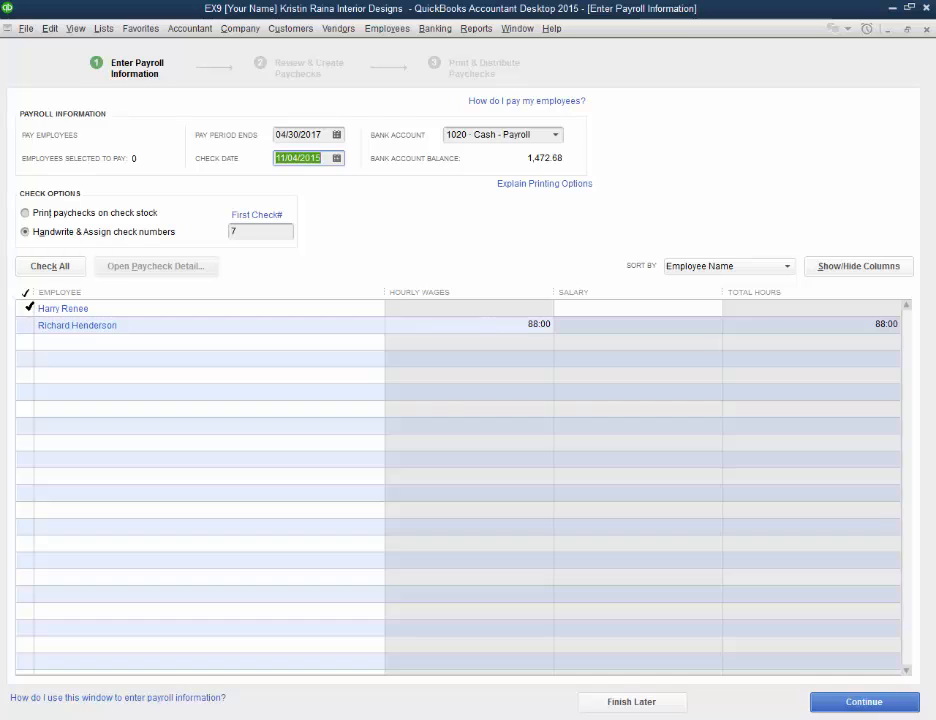
pyautogui.click(24, 309)
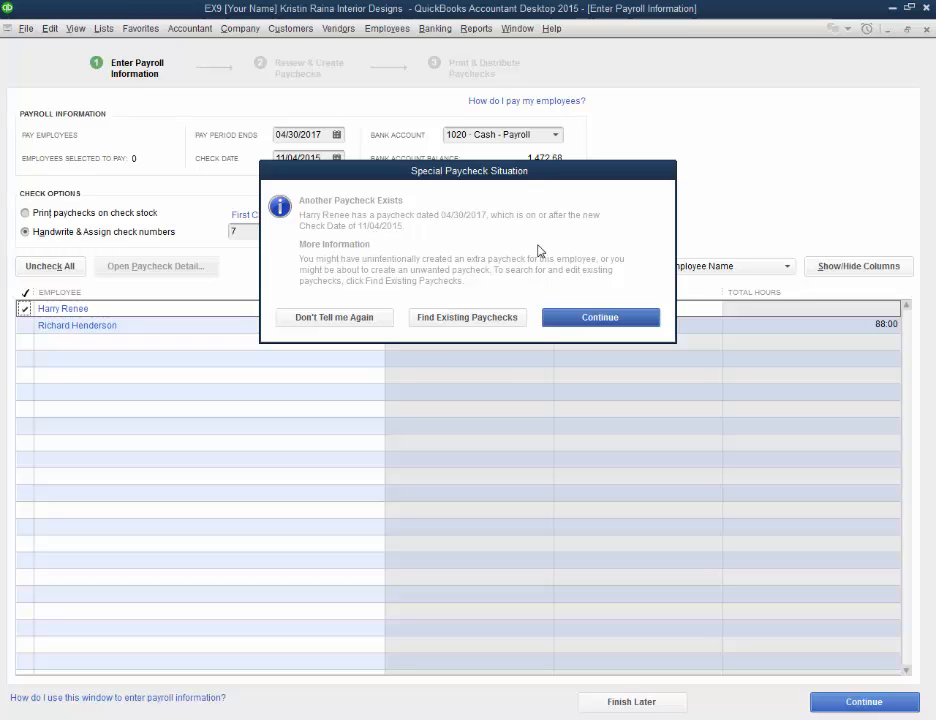
pyautogui.click(358, 320)
pyautogui.click(25, 325)
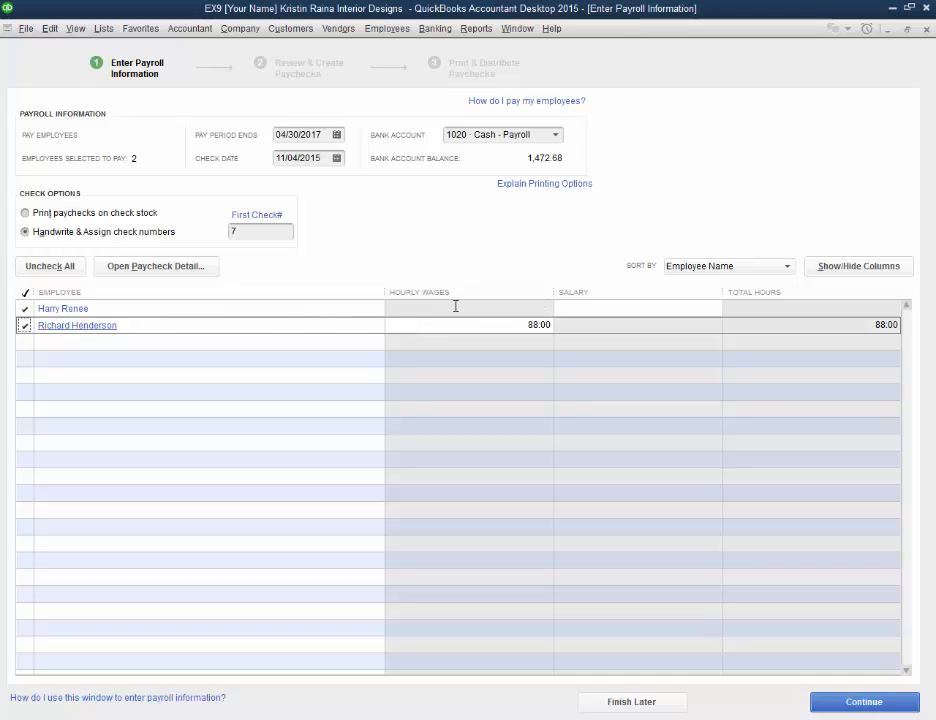
pyautogui.click(586, 308)
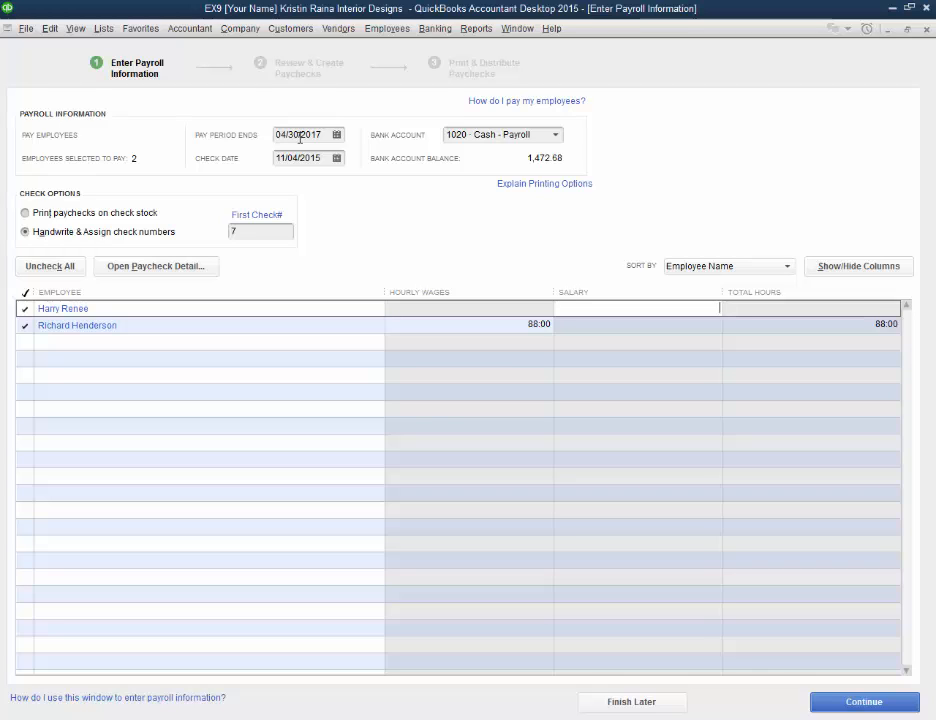
# Step: Switch the paycheck bank account to 1010 · Cash - Operating and back to 1020 · Cash - Payroll to compare balances
pyautogui.click(556, 137)
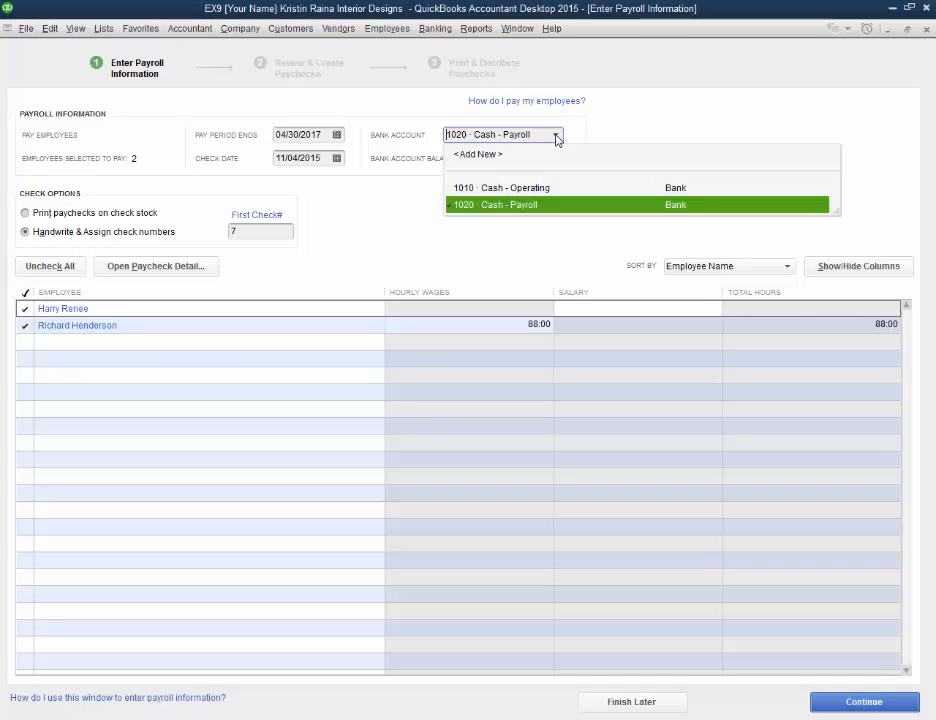
pyautogui.click(546, 182)
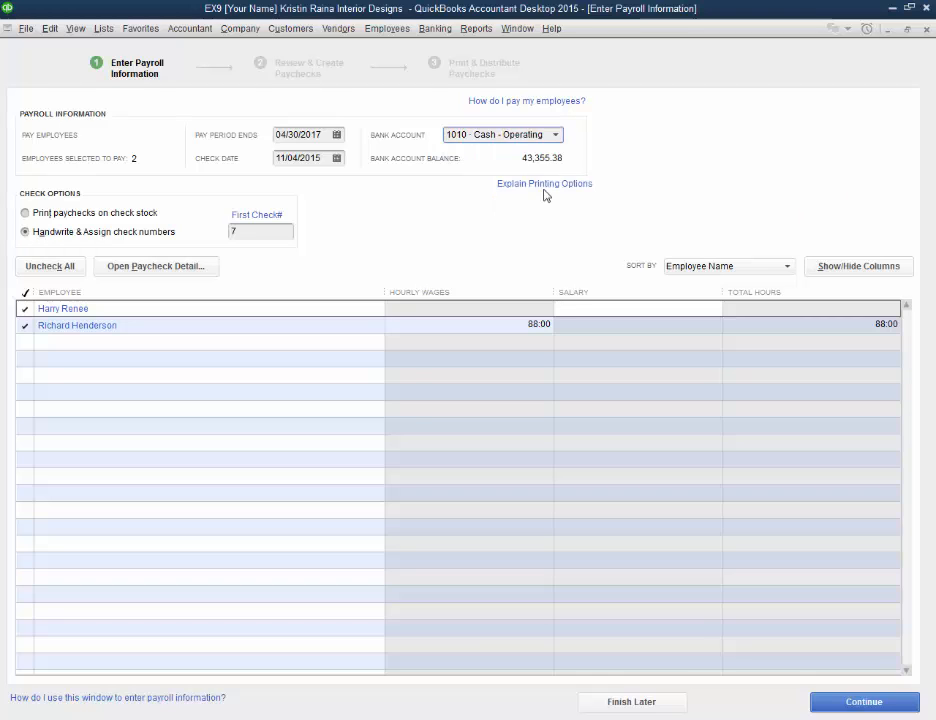
pyautogui.click(555, 134)
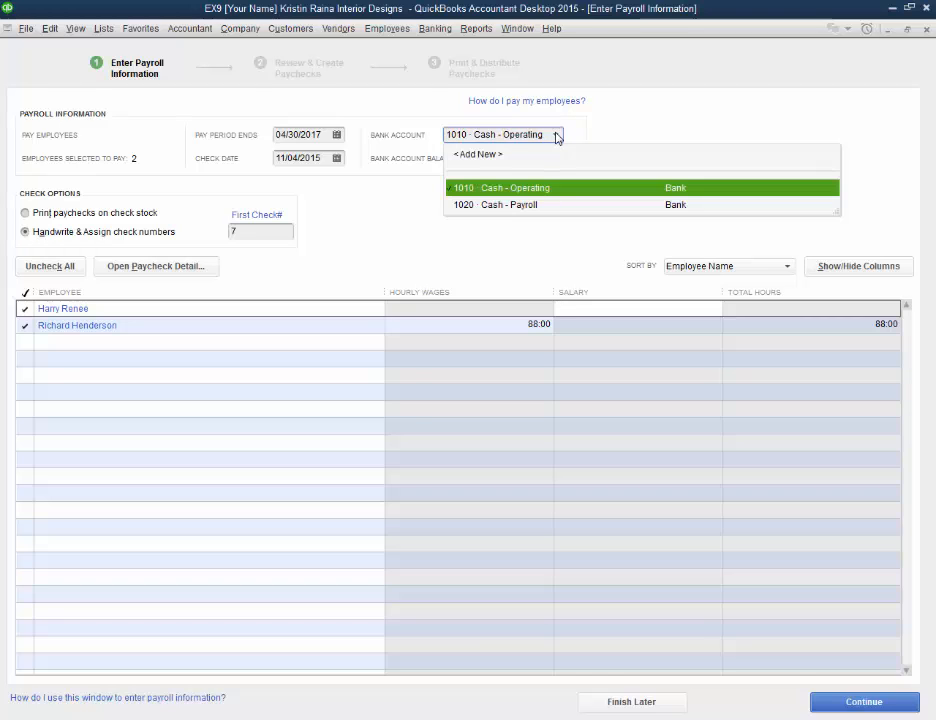
pyautogui.click(539, 205)
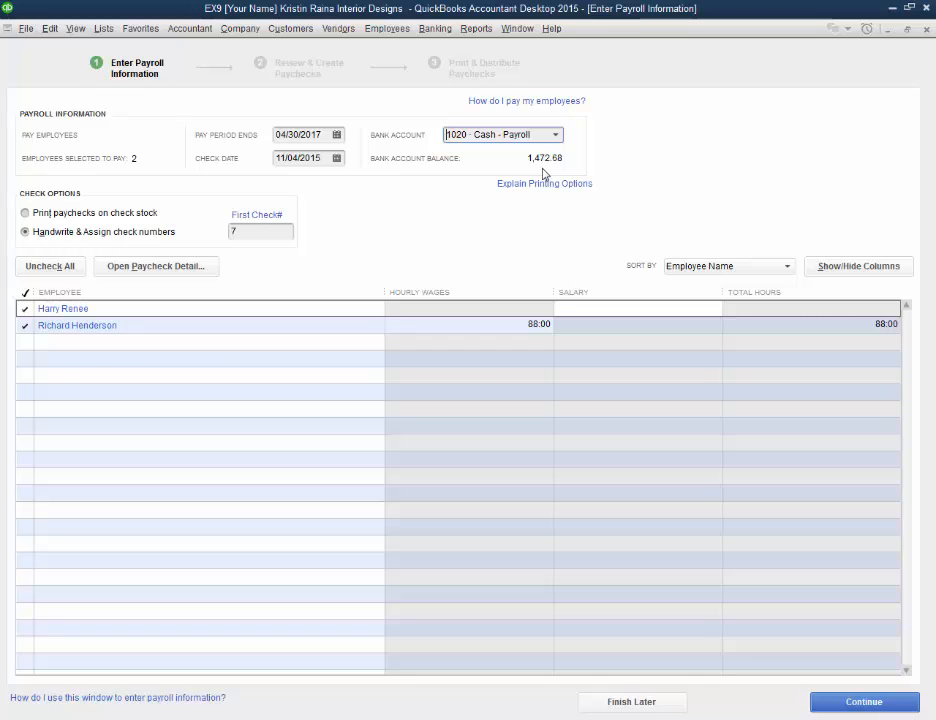
pyautogui.click(555, 135)
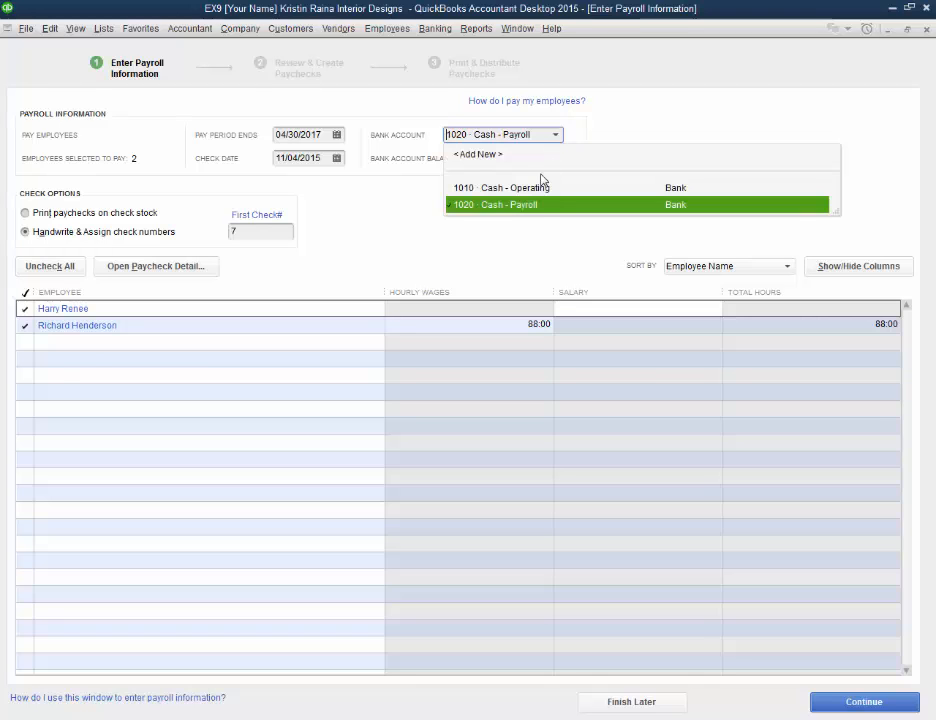
pyautogui.click(544, 208)
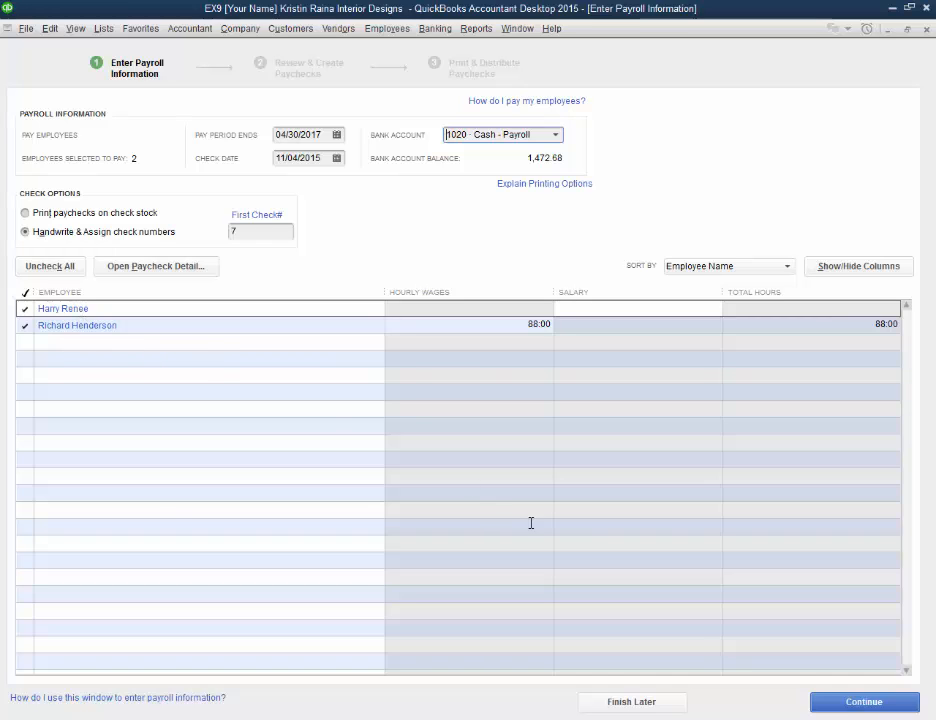
# Step: Create the paychecks for both employees, look over the paycheck printing choices, and close the payroll confirmation
pyautogui.click(831, 705)
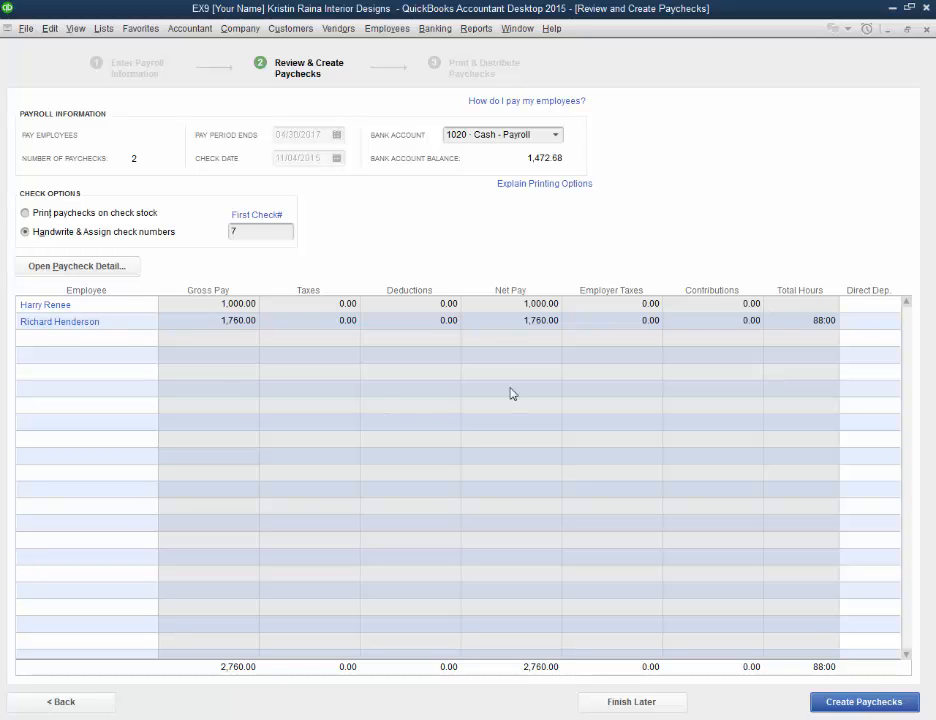
pyautogui.click(865, 702)
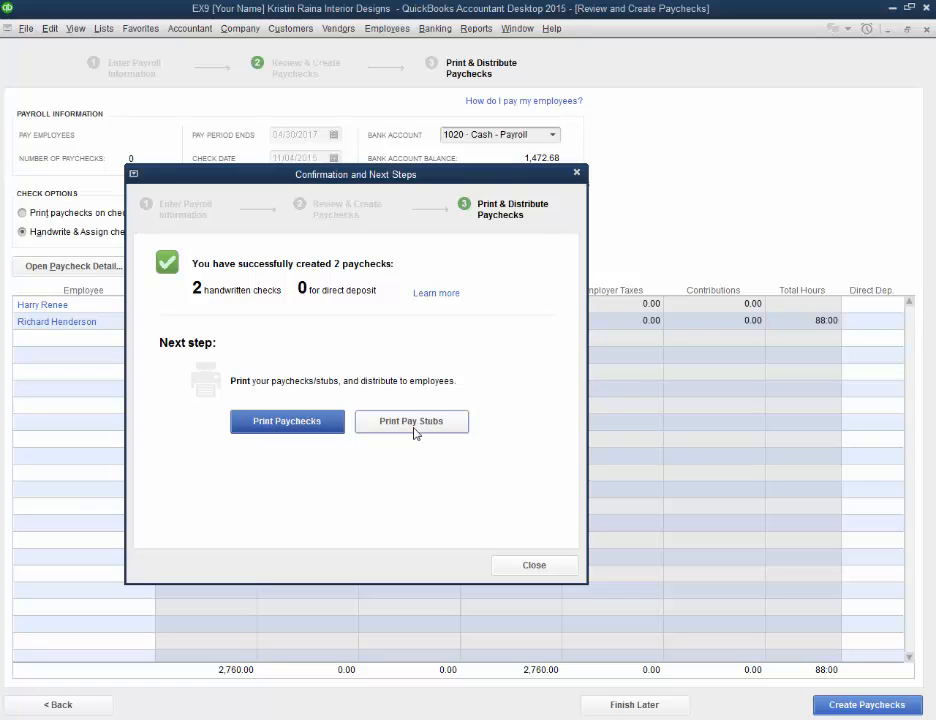
pyautogui.click(298, 424)
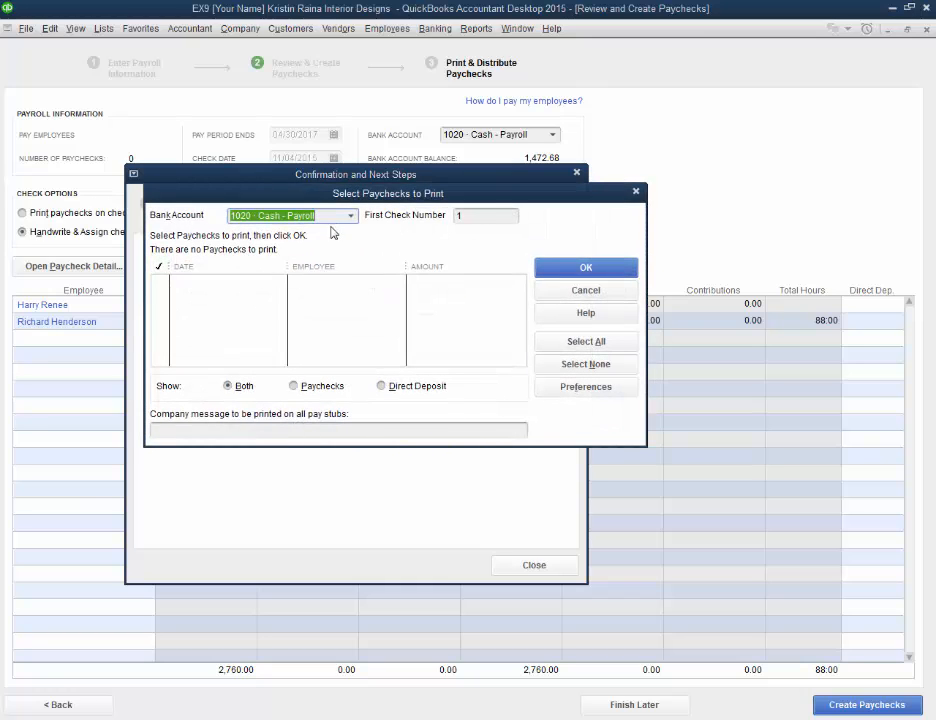
pyautogui.click(294, 386)
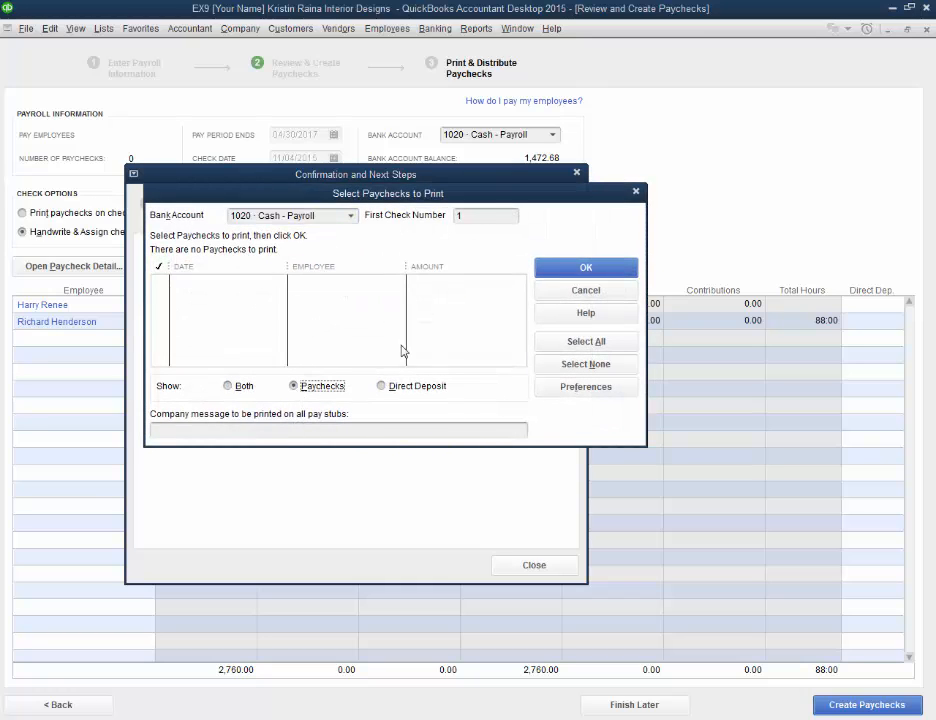
pyautogui.click(565, 291)
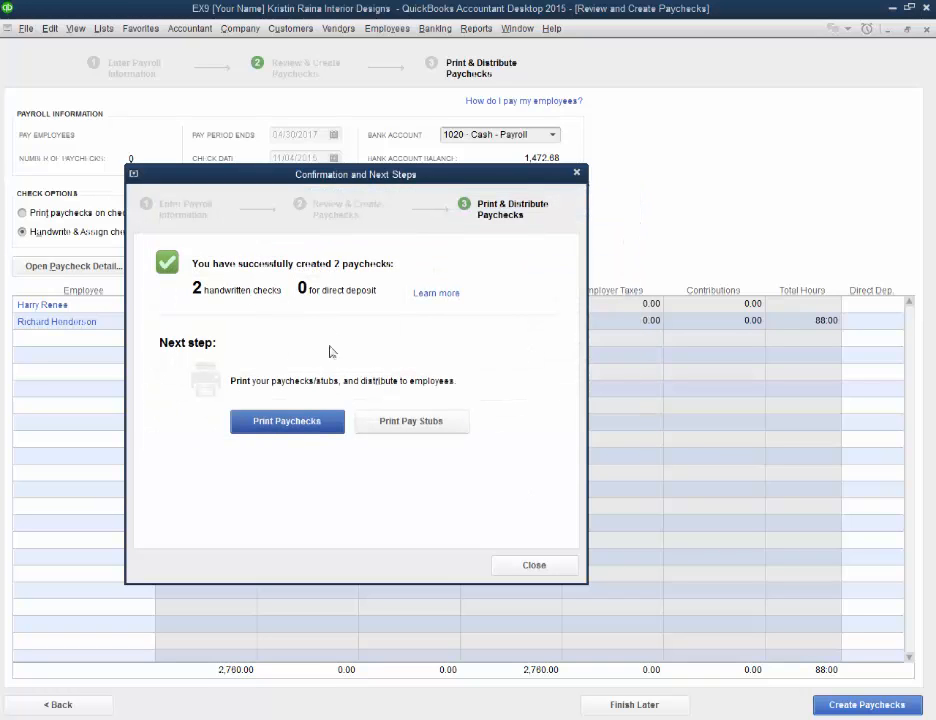
pyautogui.click(530, 566)
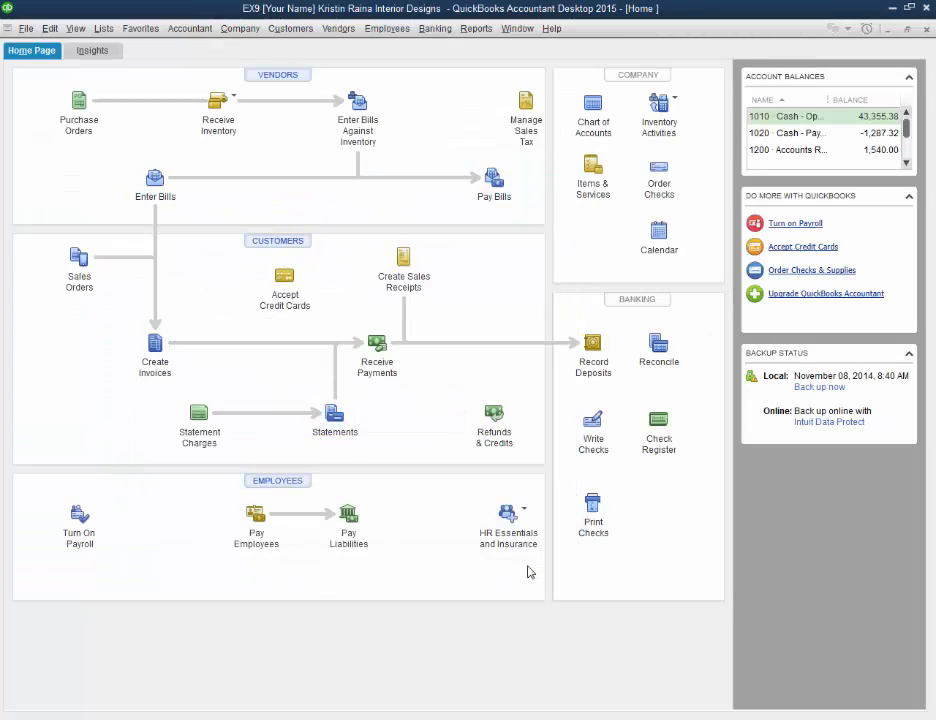
# Step: Open the first listed employee's 11/04/2015 paycheck from the Employee Center and bring up its paycheck detail
pyautogui.click(275, 486)
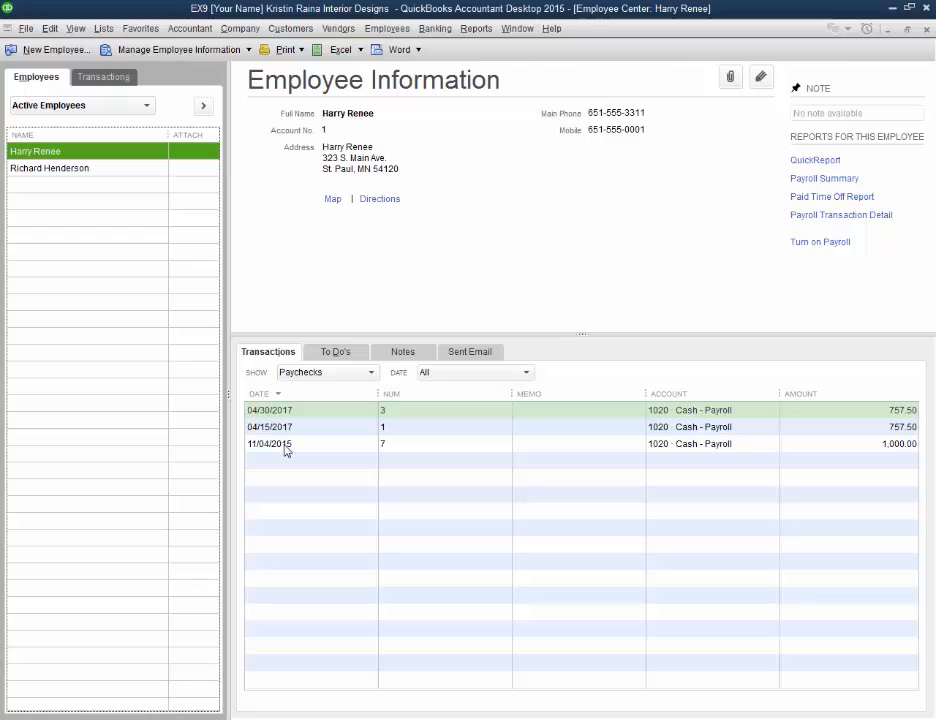
pyautogui.doubleClick(430, 444)
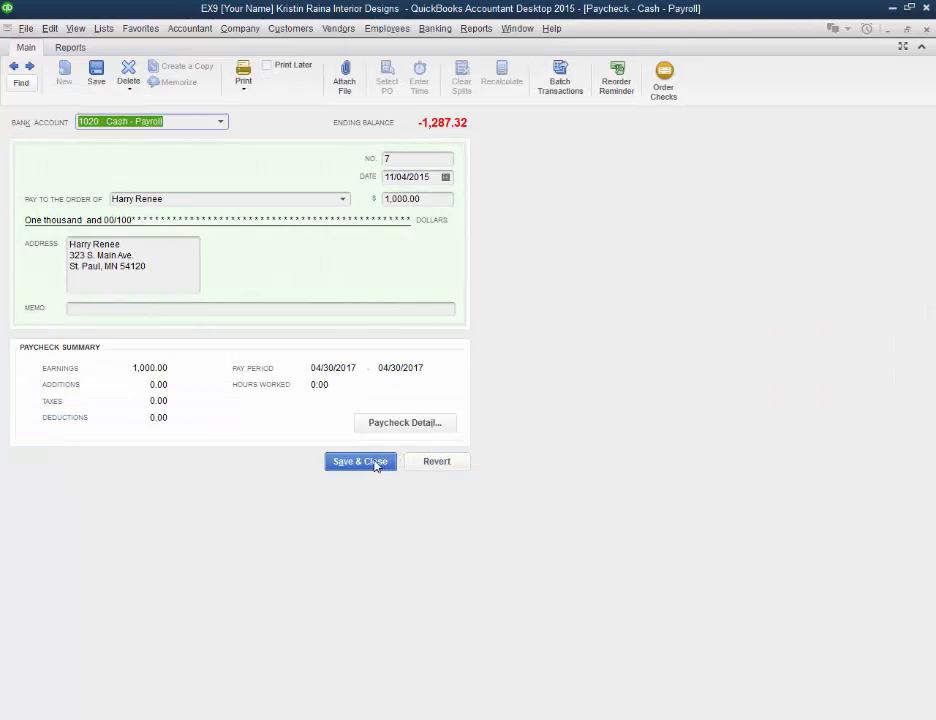
pyautogui.click(399, 424)
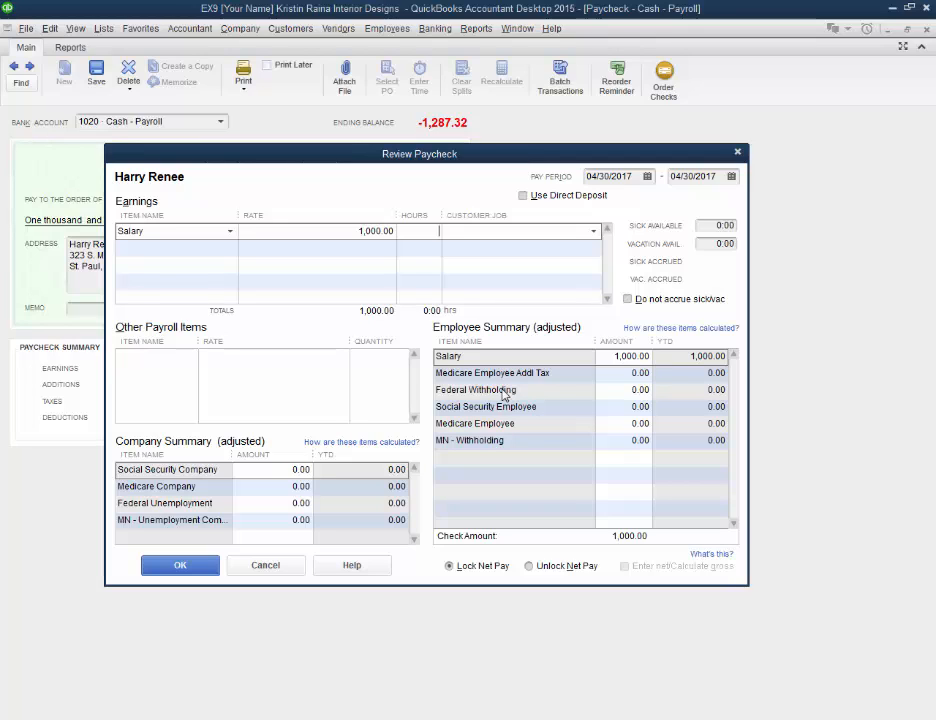
pyautogui.click(372, 231)
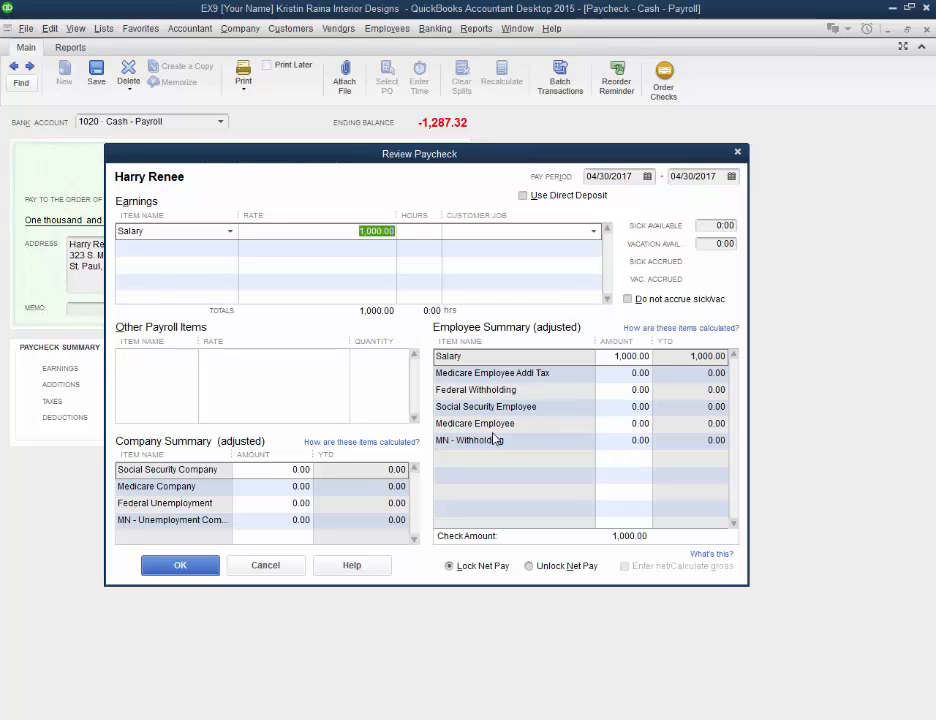
# Step: Try to set the Social Security Employee amount to 580.00 with net pay left locked
pyautogui.click(529, 566)
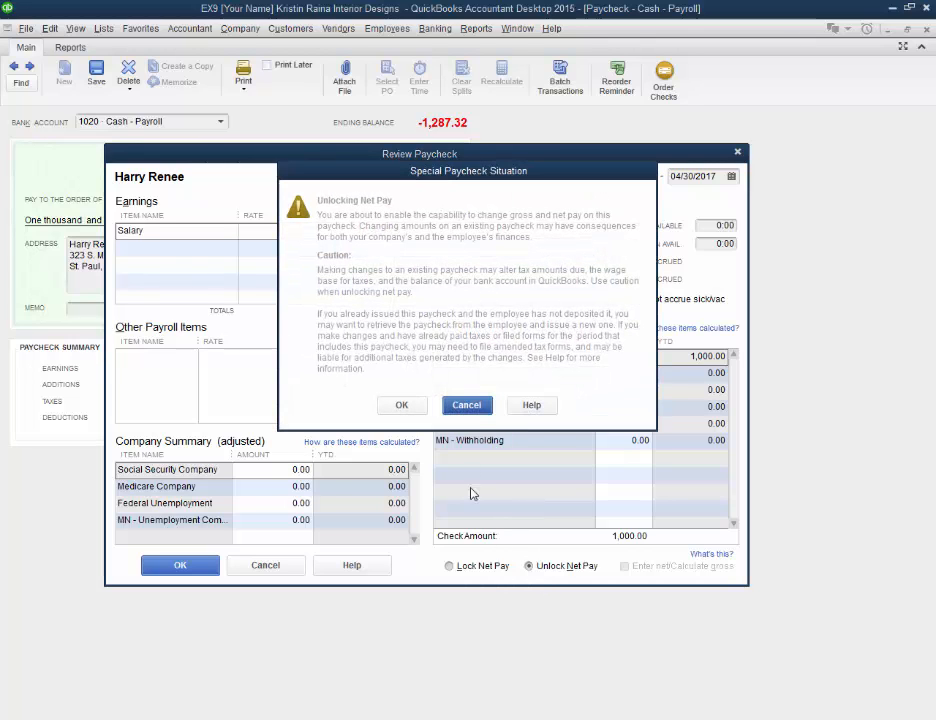
pyautogui.press('Escape')
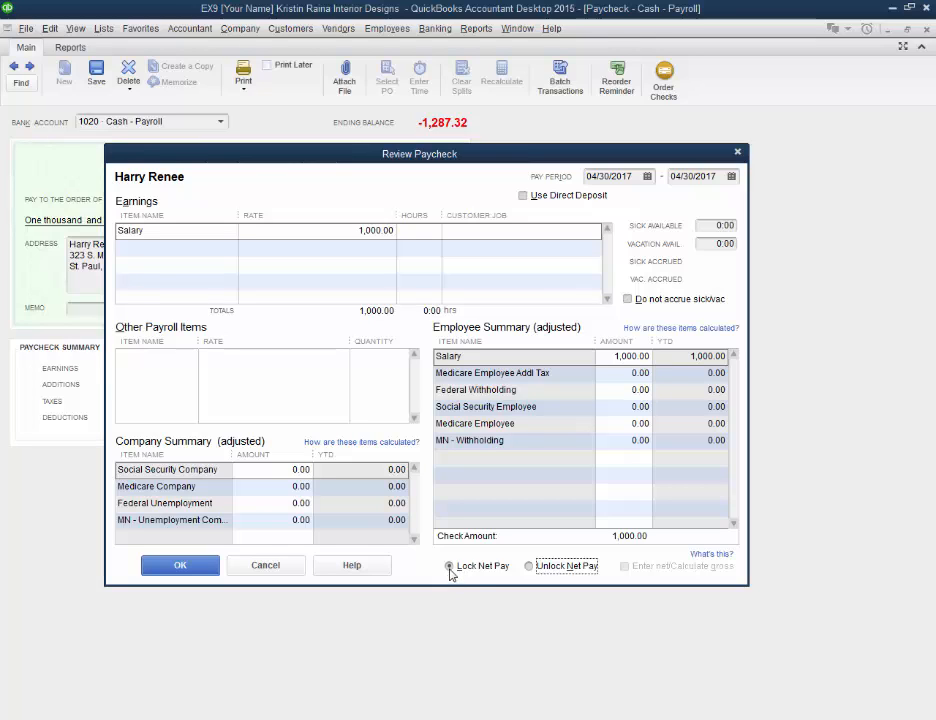
pyautogui.click(632, 408)
pyautogui.write('58')
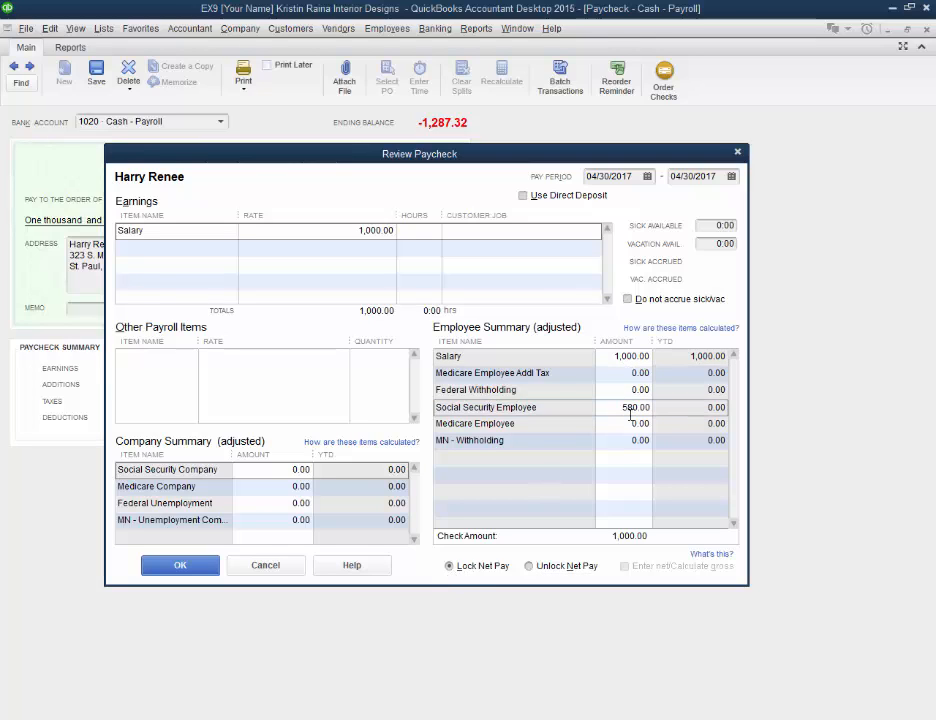
pyautogui.write('58565')
pyautogui.click(353, 520)
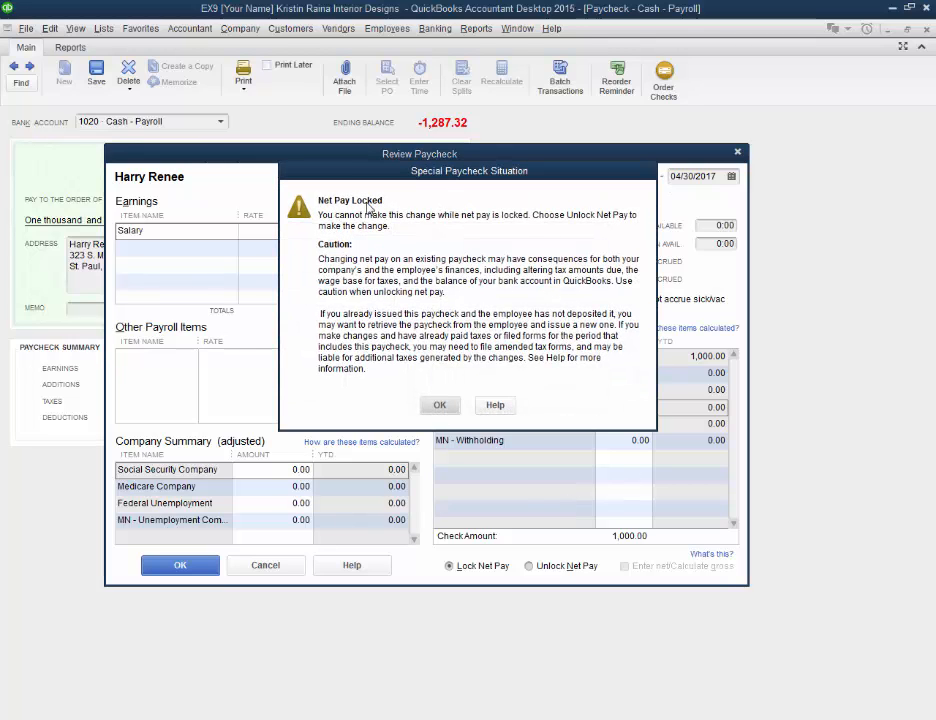
pyautogui.click(443, 405)
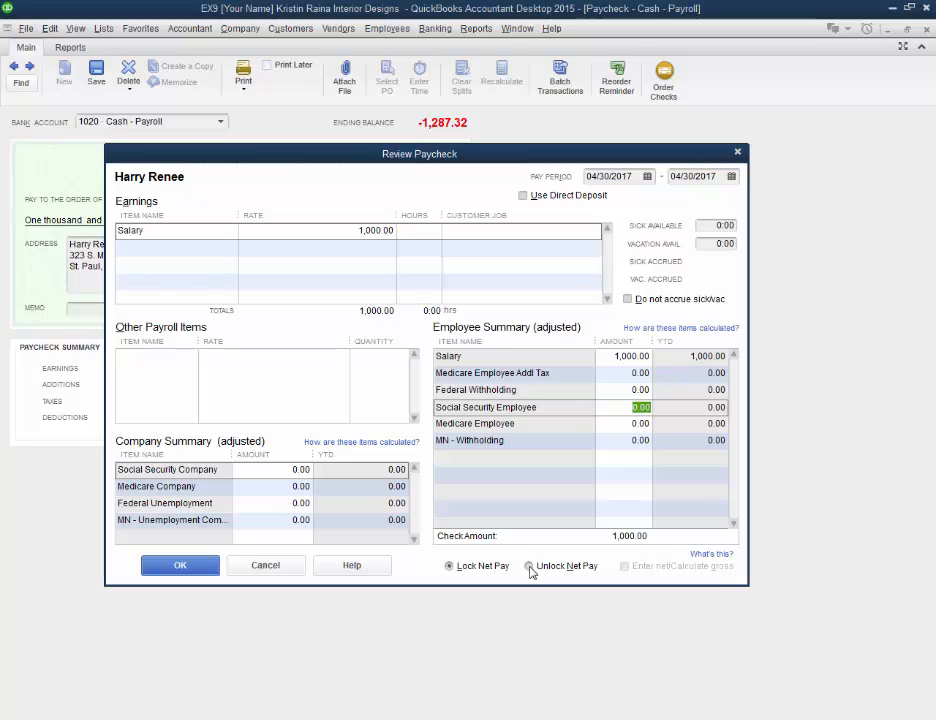
# Step: Unlock net pay, set Medicare Employee Addl Tax to 25.00, Federal Withholding to 30.00 and Social Security Employee to 690.00, and accept the paycheck detail
pyautogui.click(530, 567)
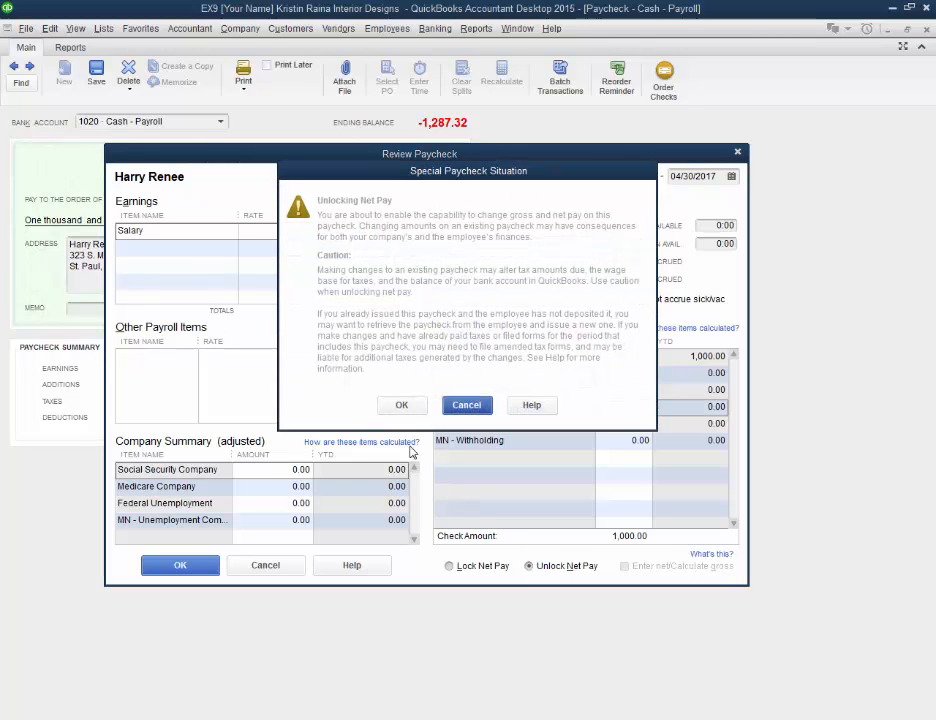
pyautogui.click(401, 406)
pyautogui.click(645, 374)
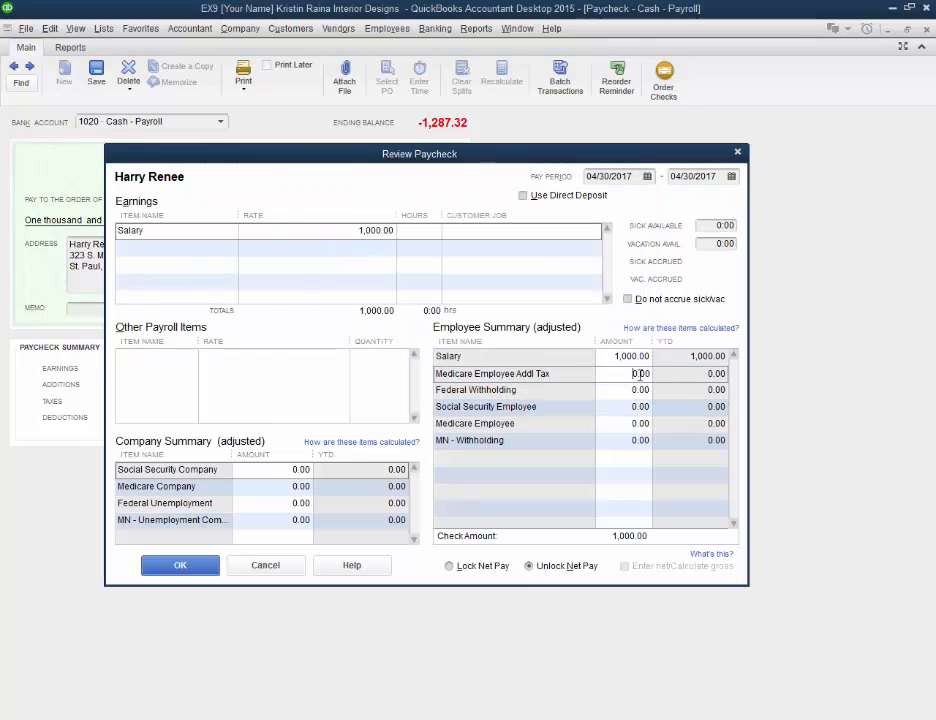
pyautogui.write('25')
pyautogui.click(634, 395)
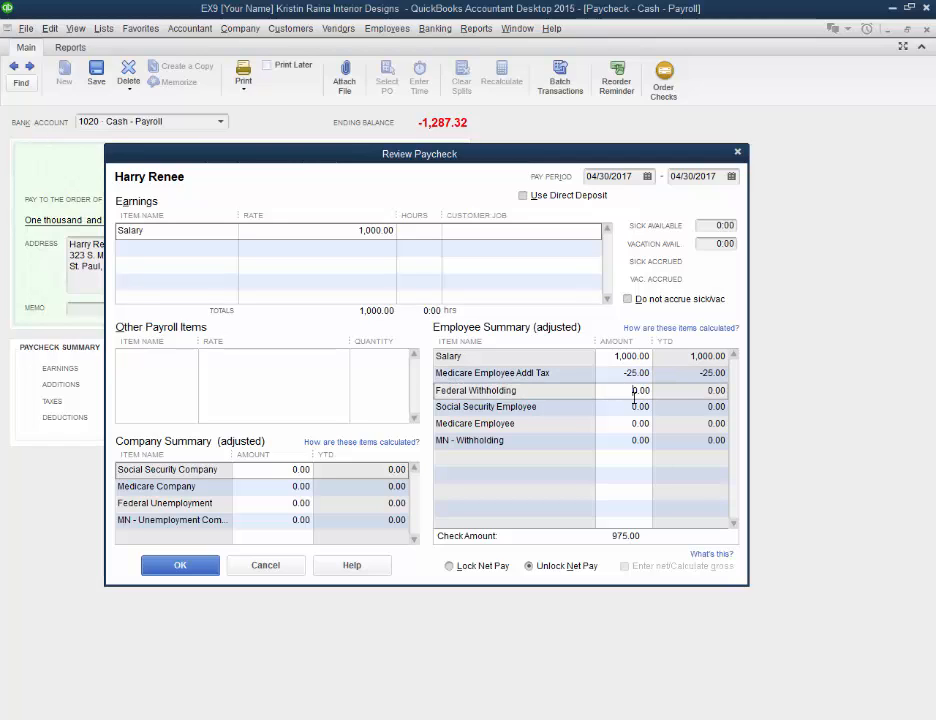
pyautogui.write('3')
pyautogui.click(638, 407)
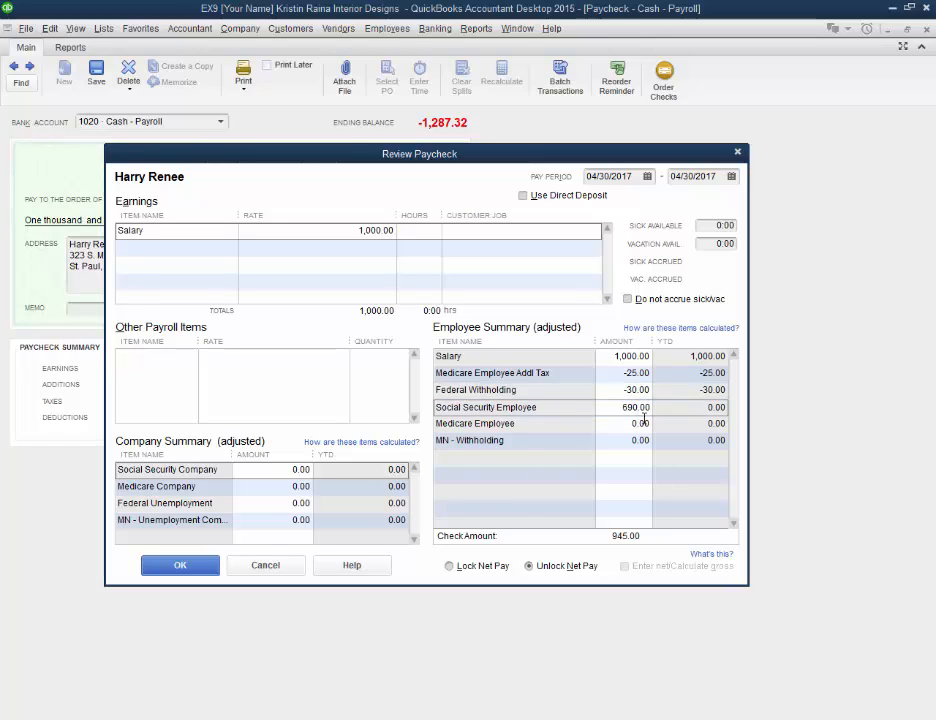
pyautogui.click(640, 424)
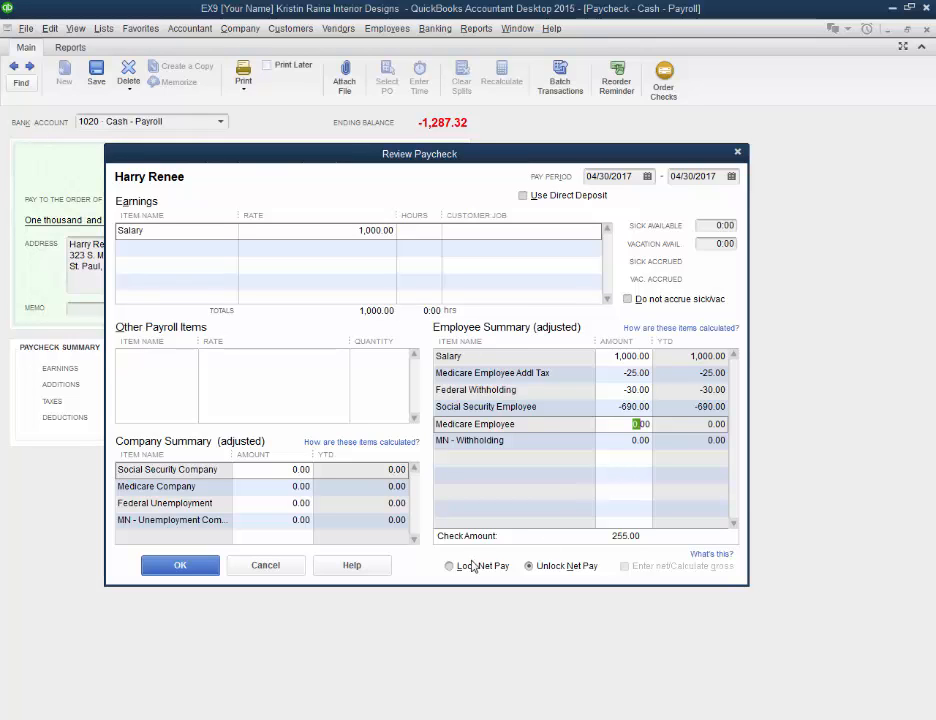
pyautogui.click(200, 571)
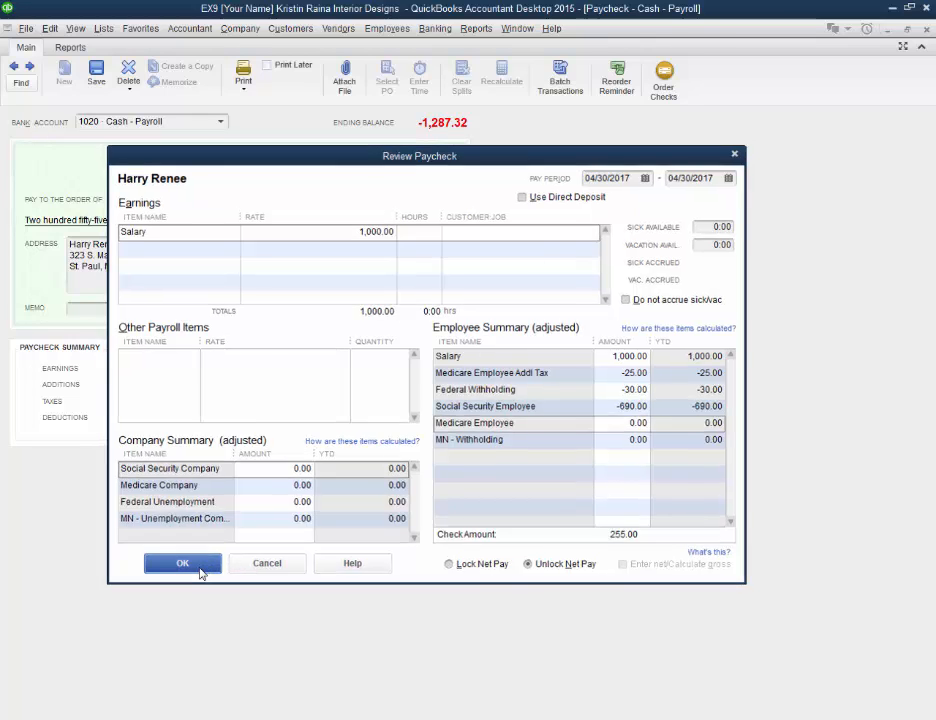
# Step: Review the adjusted paycheck's tax amounts in its detail and the check amount on the face of the paycheck
pyautogui.click(443, 433)
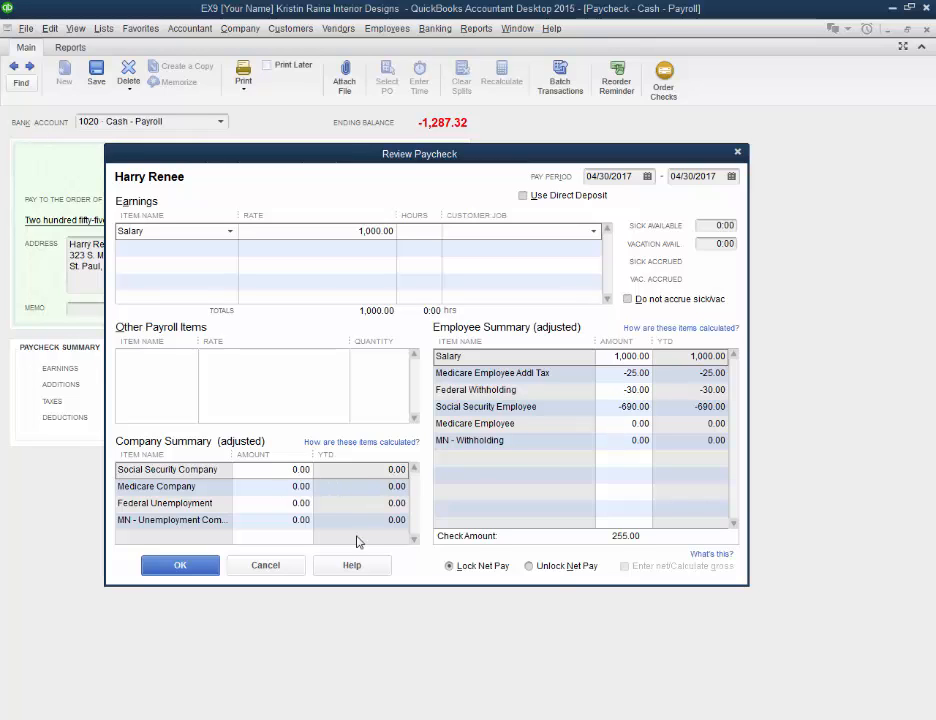
pyautogui.click(182, 568)
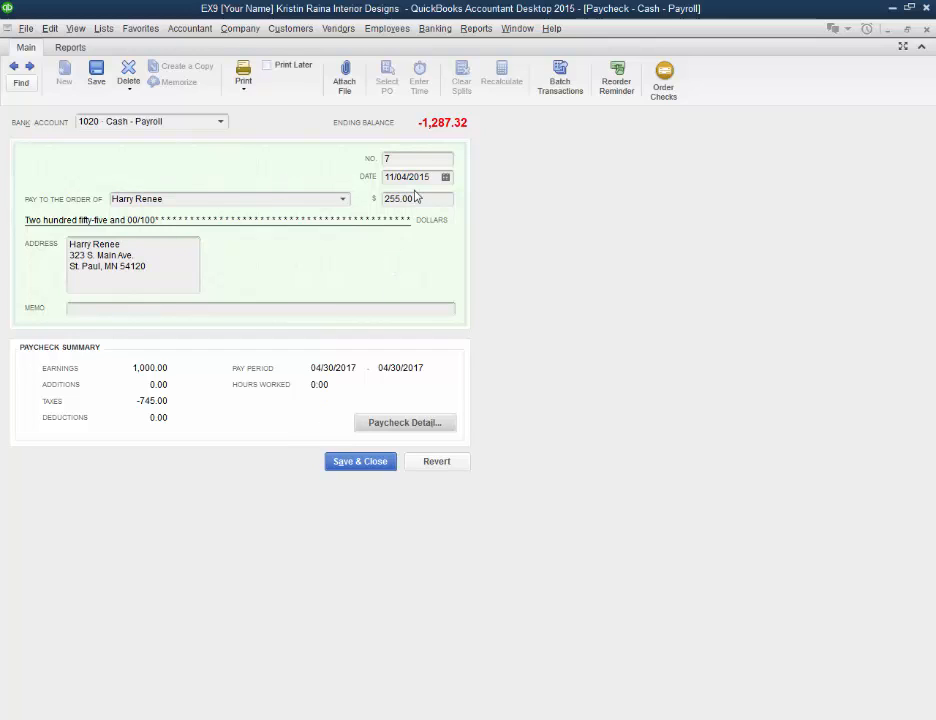
pyautogui.moveTo(416, 197); pyautogui.dragTo(357, 197)
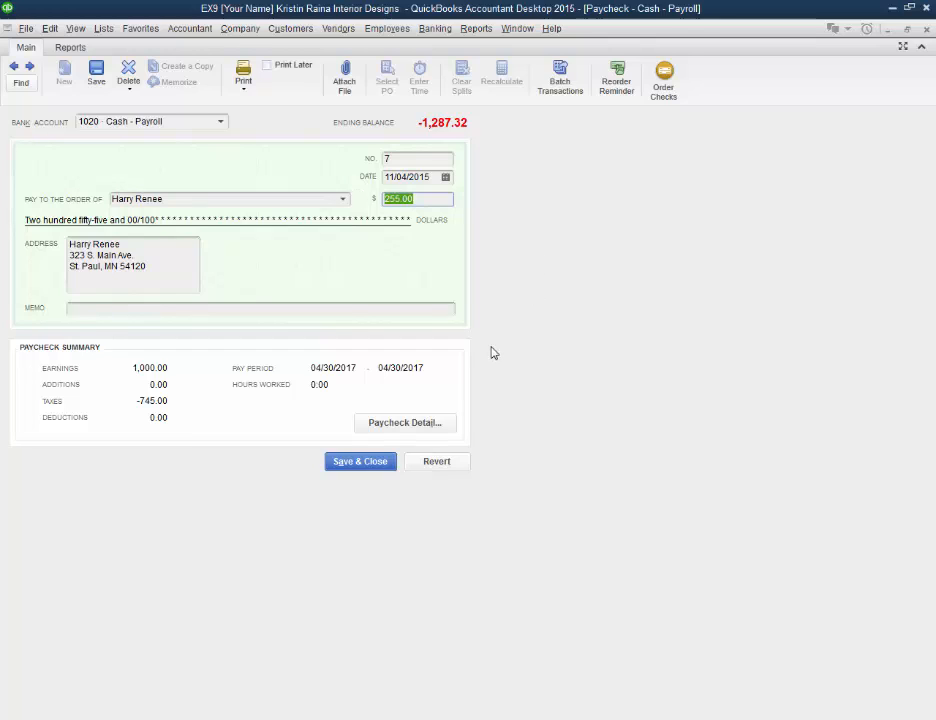
pyautogui.click(396, 424)
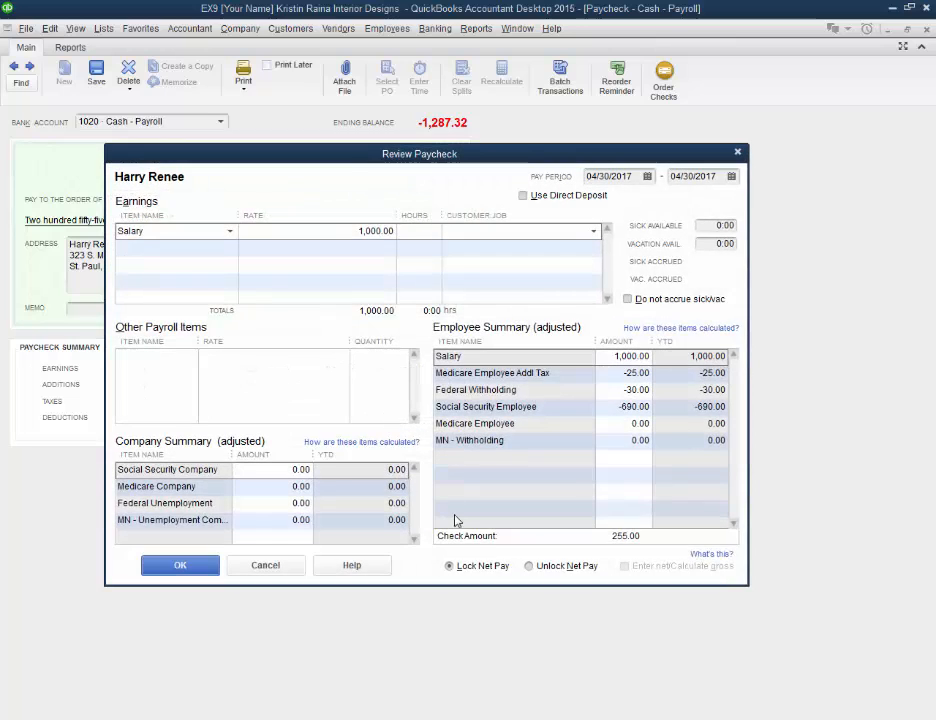
# Step: Unlock net pay in the paycheck detail, accept it, and close the paycheck with its changes recorded
pyautogui.click(529, 566)
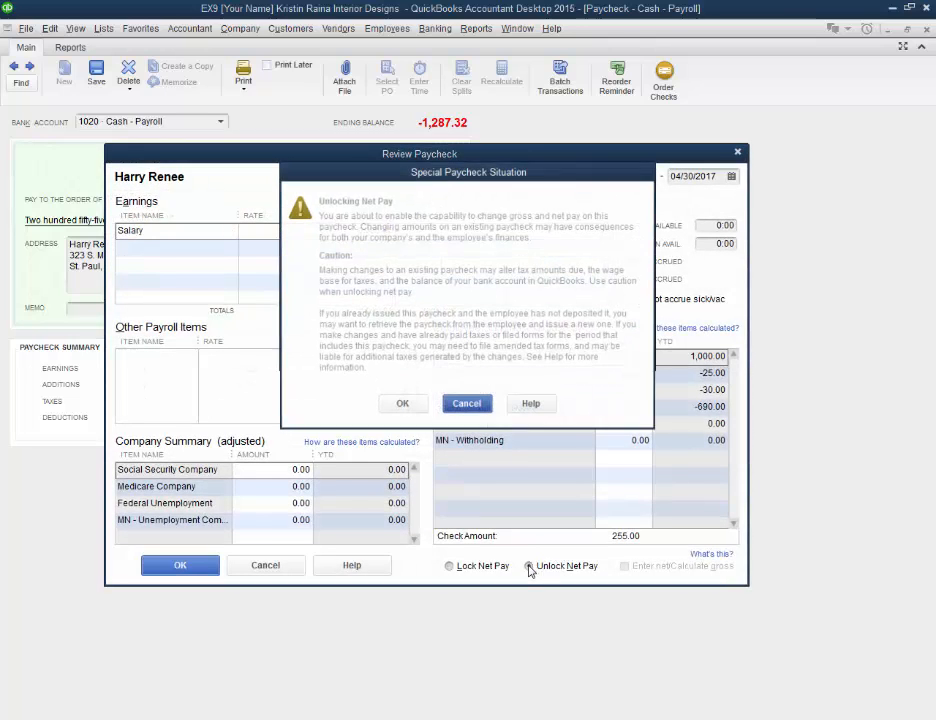
pyautogui.click(404, 408)
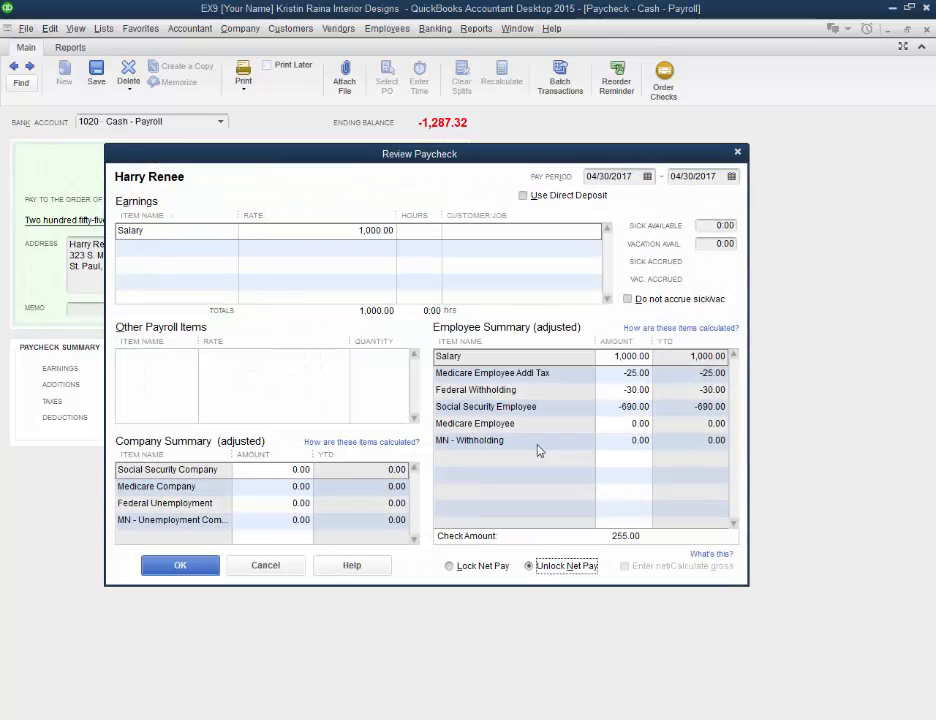
pyautogui.click(614, 425)
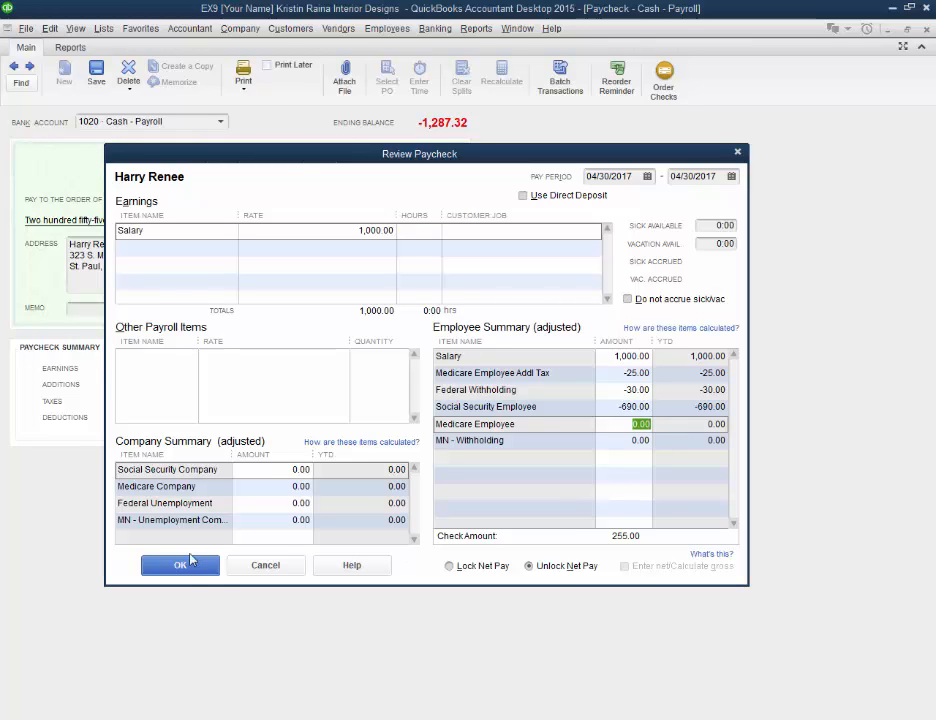
pyautogui.click(183, 568)
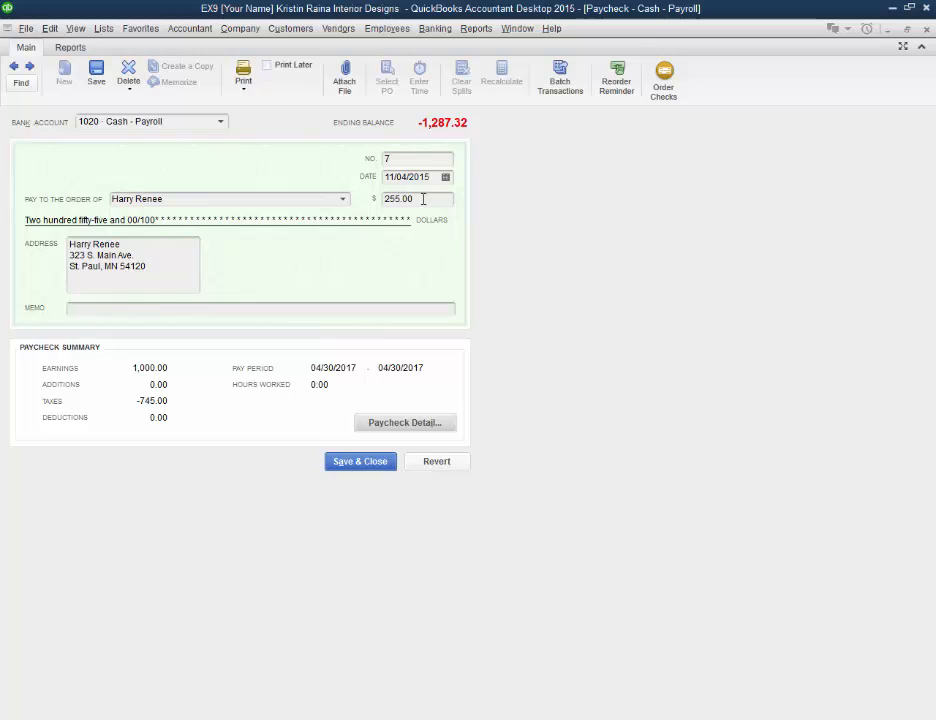
pyautogui.click(926, 29)
pyautogui.click(401, 230)
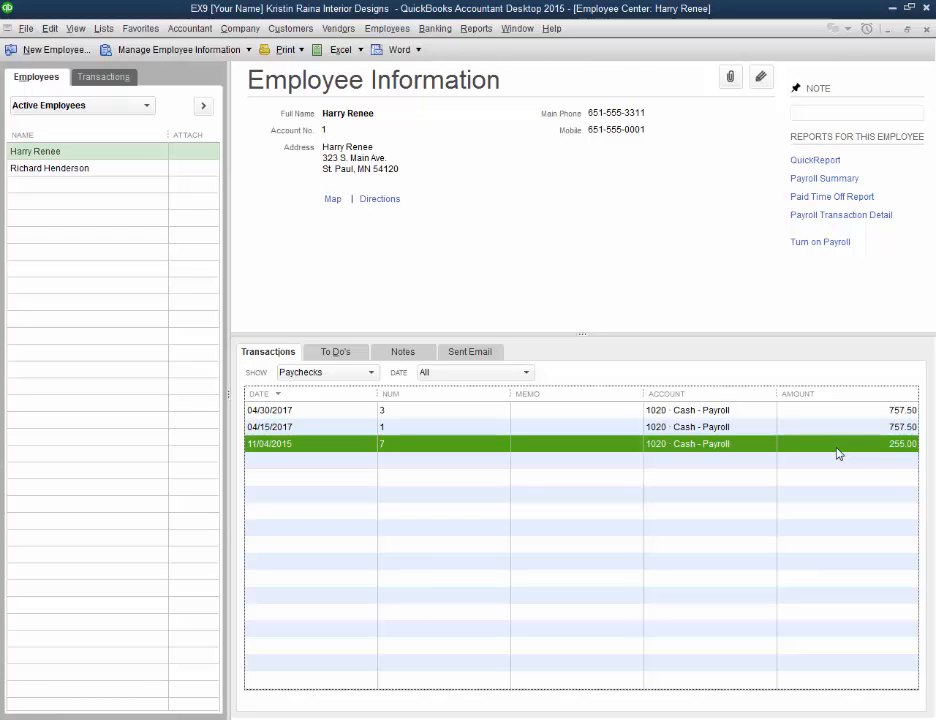
# Step: Reopen the 11/04/2015 paycheck from the employee's transactions and bring up its paycheck detail
pyautogui.rightClick(564, 451)
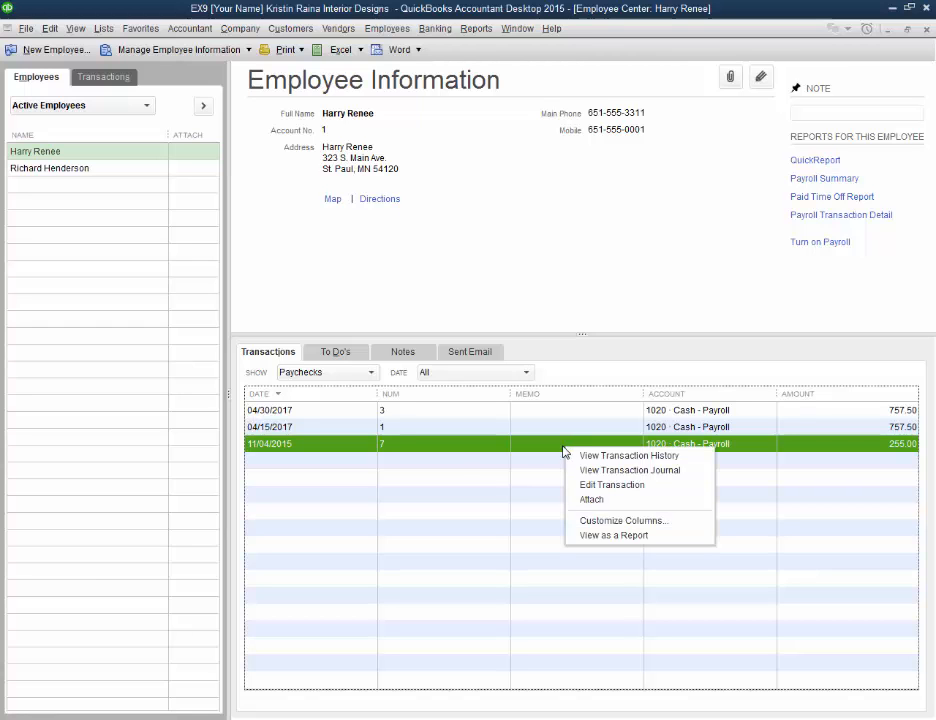
pyautogui.doubleClick(443, 449)
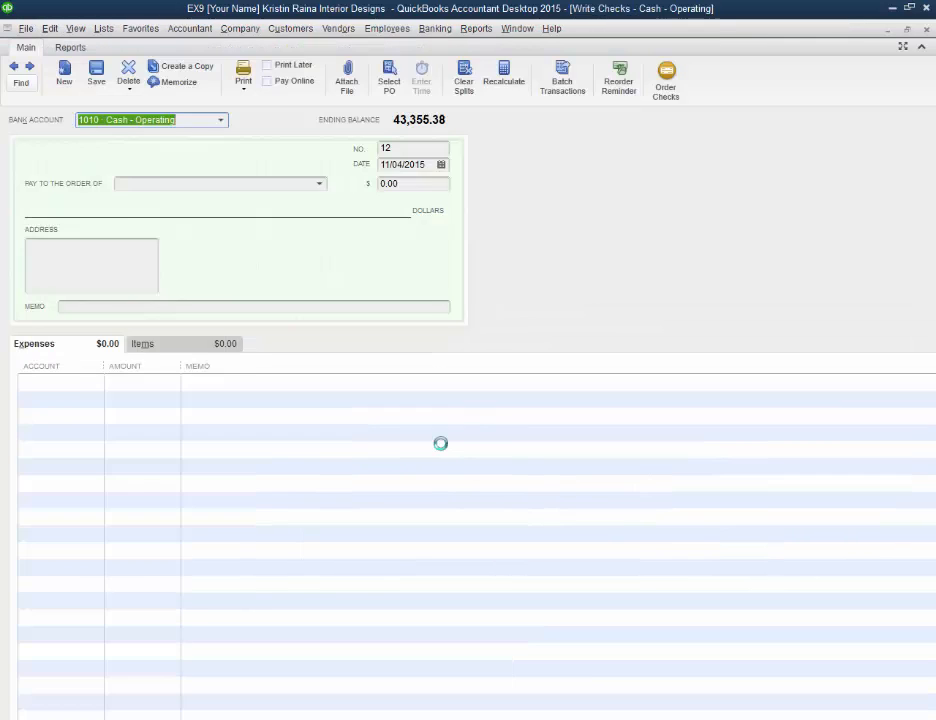
pyautogui.click(50, 29)
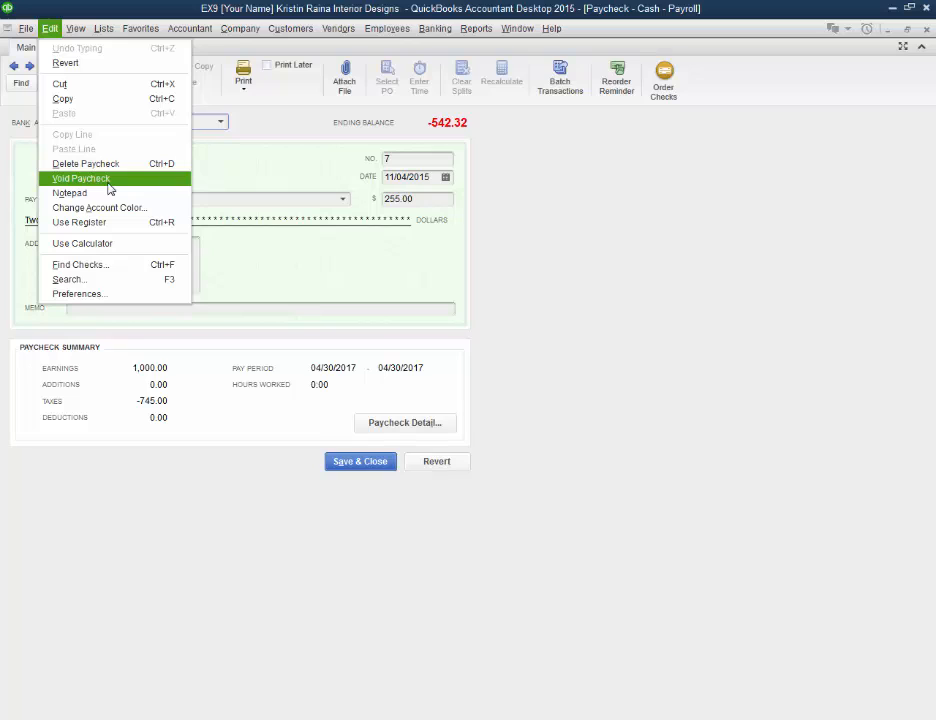
pyautogui.click(261, 182)
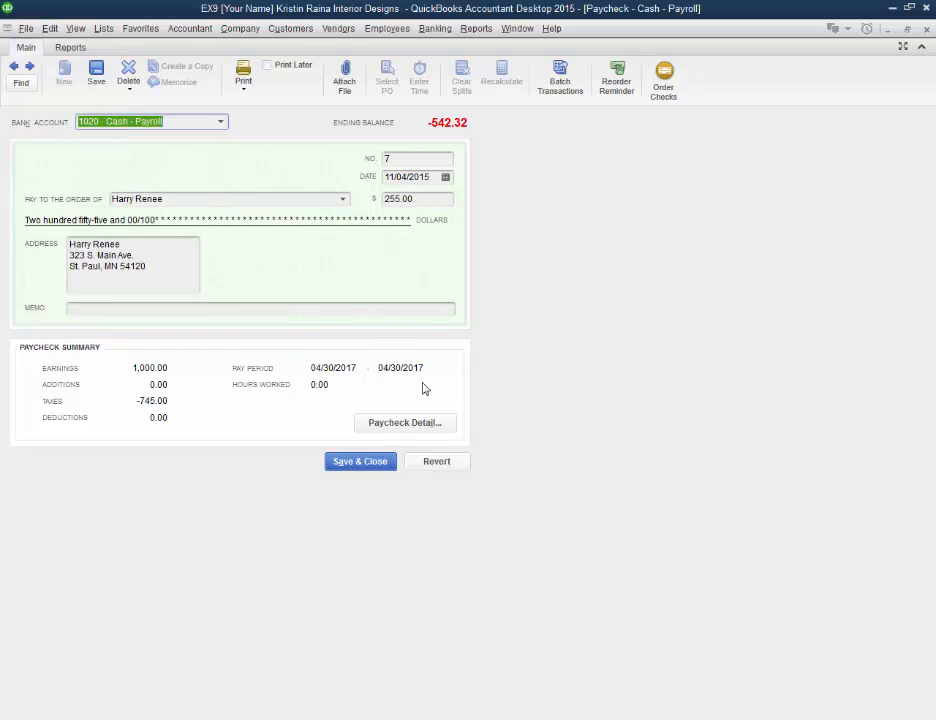
pyautogui.click(426, 428)
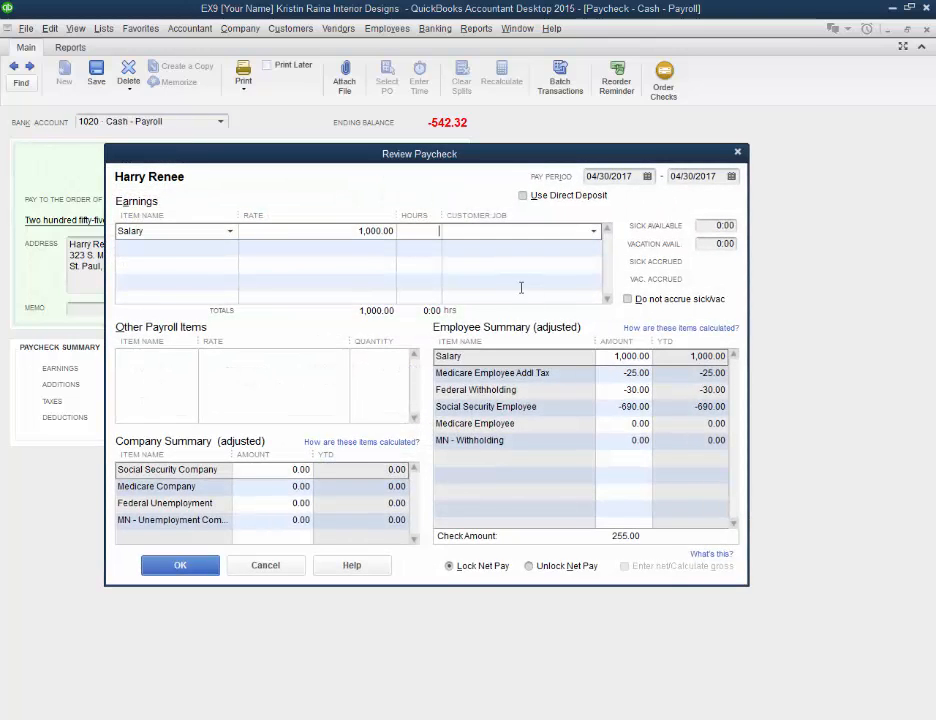
# Step: Unlock net pay, replace the Social Security Employee amount with a much smaller one, and accept the paycheck detail
pyautogui.click(634, 406)
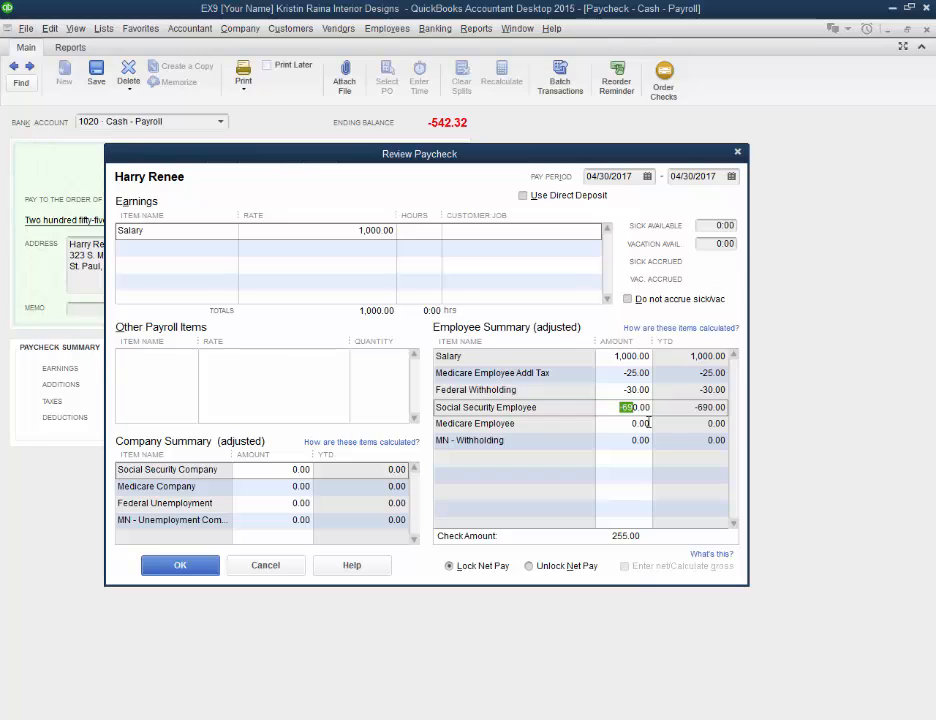
pyautogui.press('Delete')
pyautogui.press('Delete')
pyautogui.click(528, 565)
pyautogui.click(442, 403)
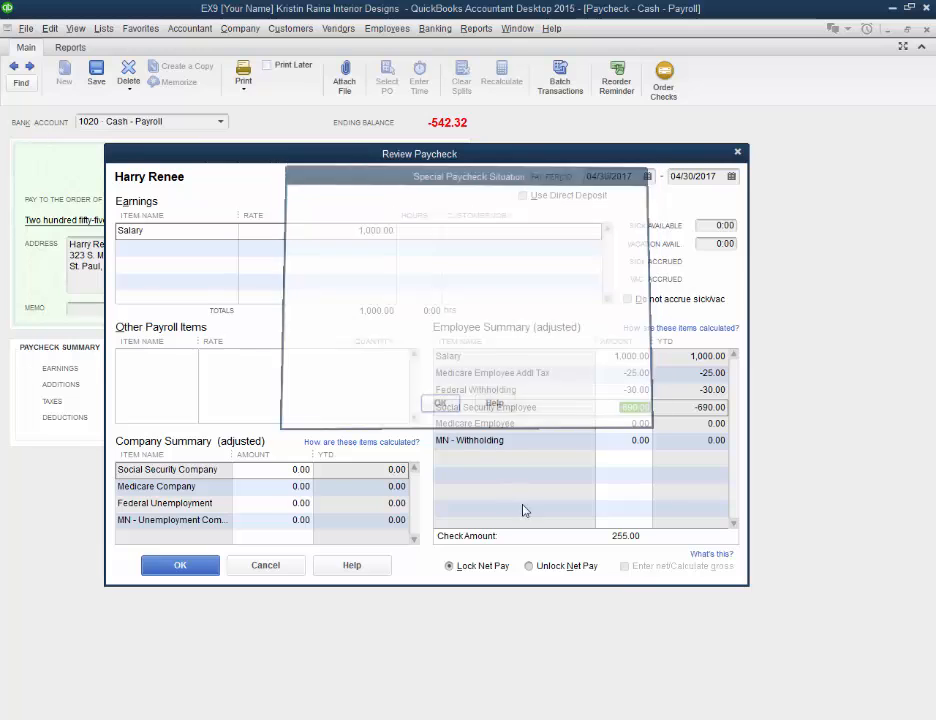
pyautogui.click(529, 566)
pyautogui.click(466, 412)
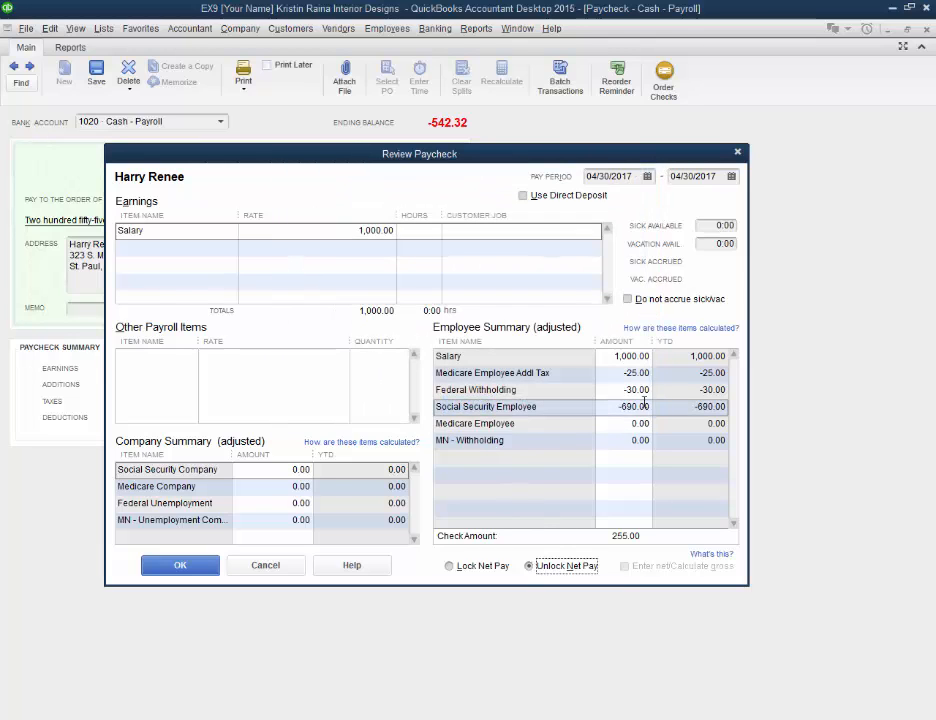
pyautogui.doubleClick(633, 407)
pyautogui.press('BackSpace')
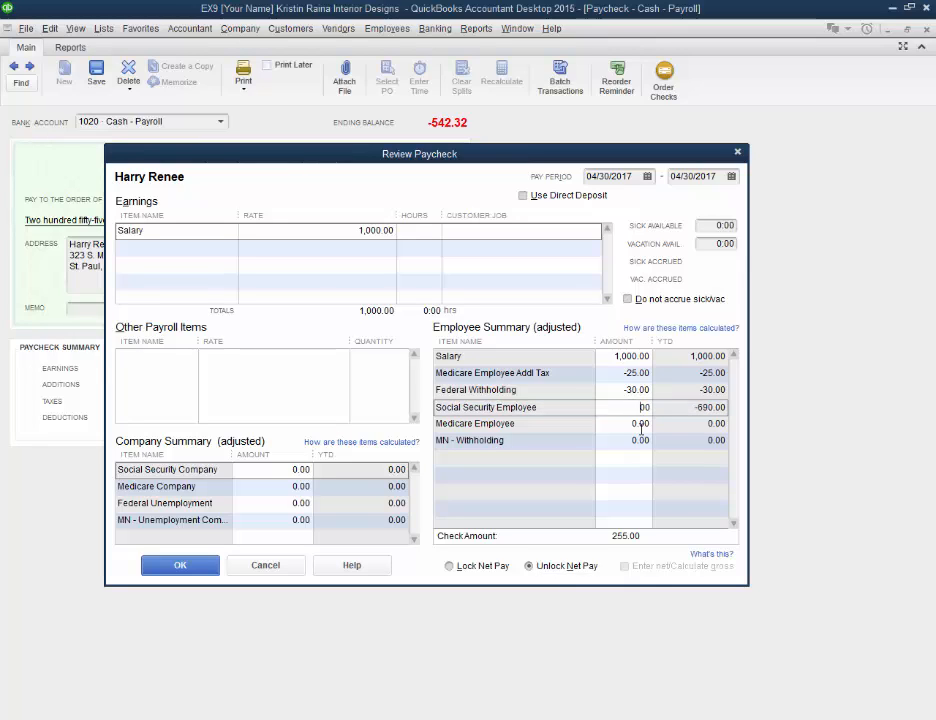
pyautogui.press('BackSpace')
pyautogui.write('9.6')
pyautogui.click(180, 565)
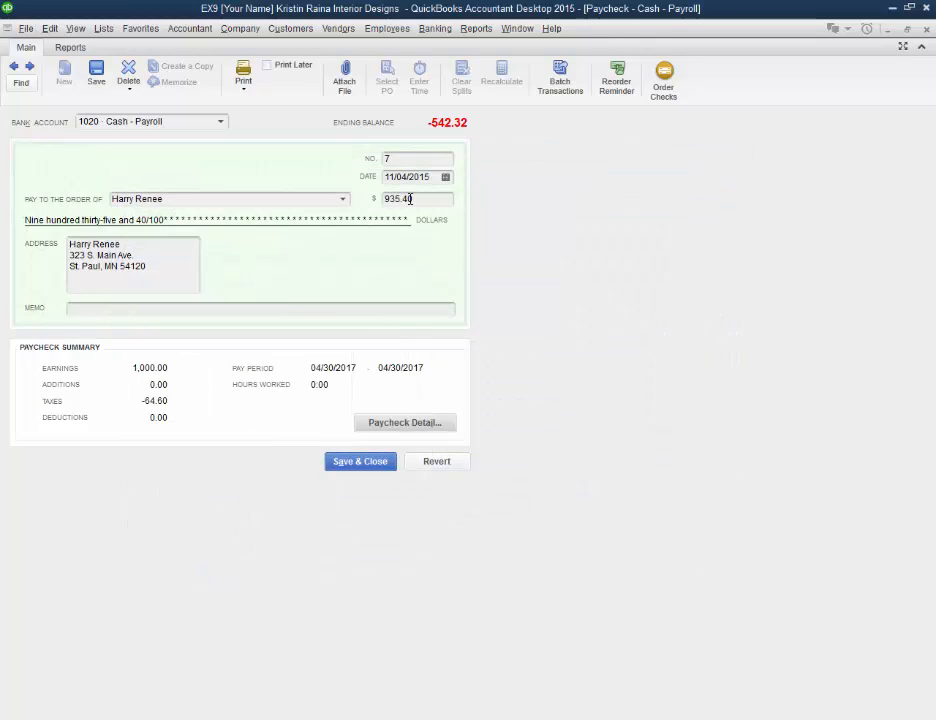
# Step: Void the 11/04/2015 paycheck, save and close it with the changes recorded, and select its entry in the paycheck list
pyautogui.moveTo(410, 199); pyautogui.dragTo(366, 208)
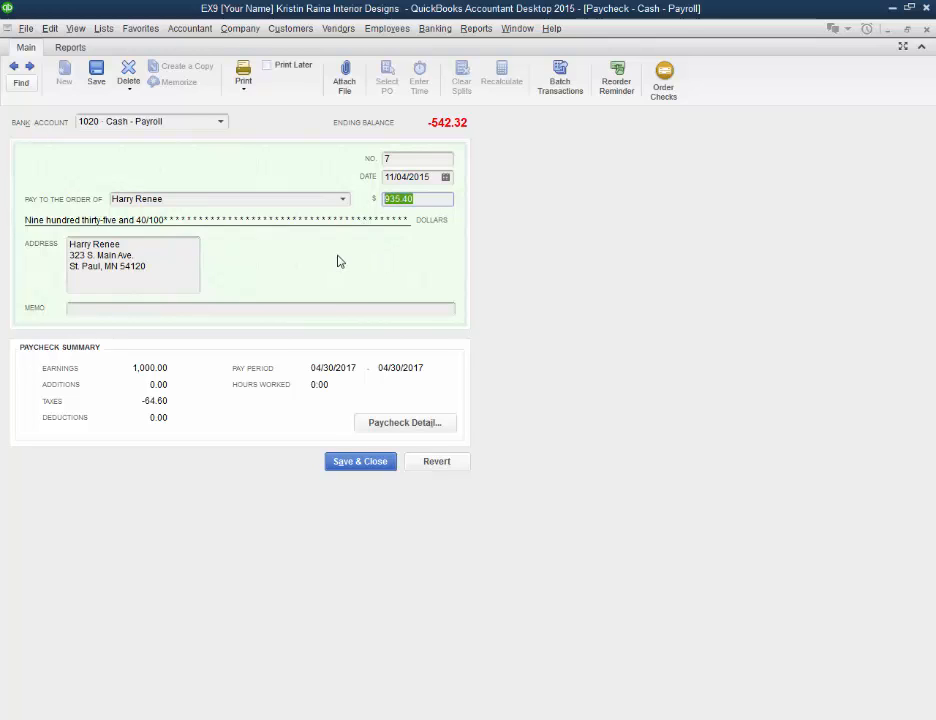
pyautogui.click(49, 28)
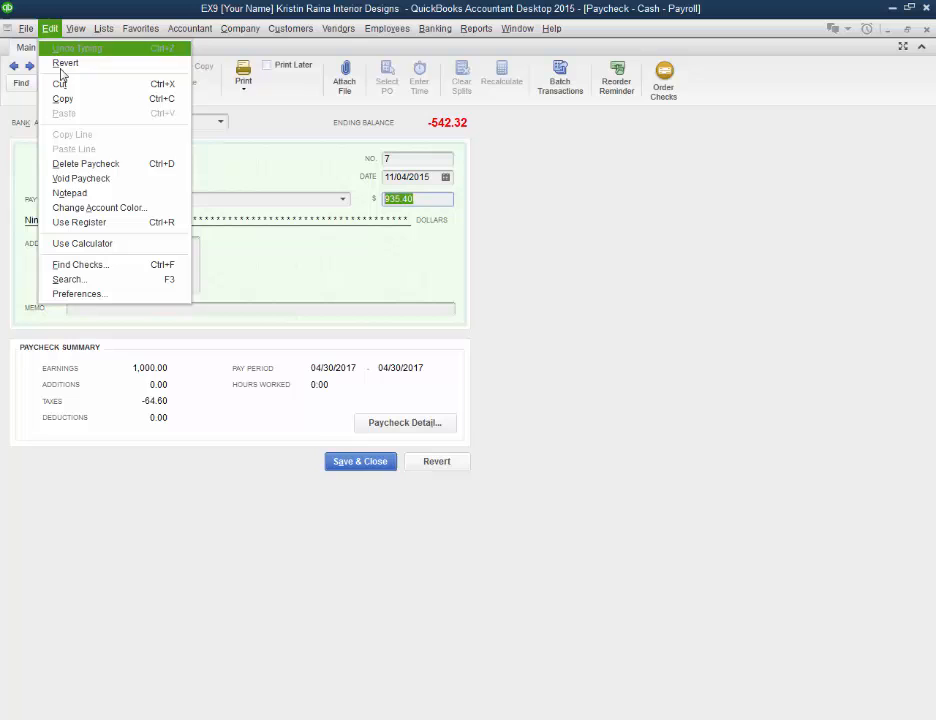
pyautogui.click(78, 181)
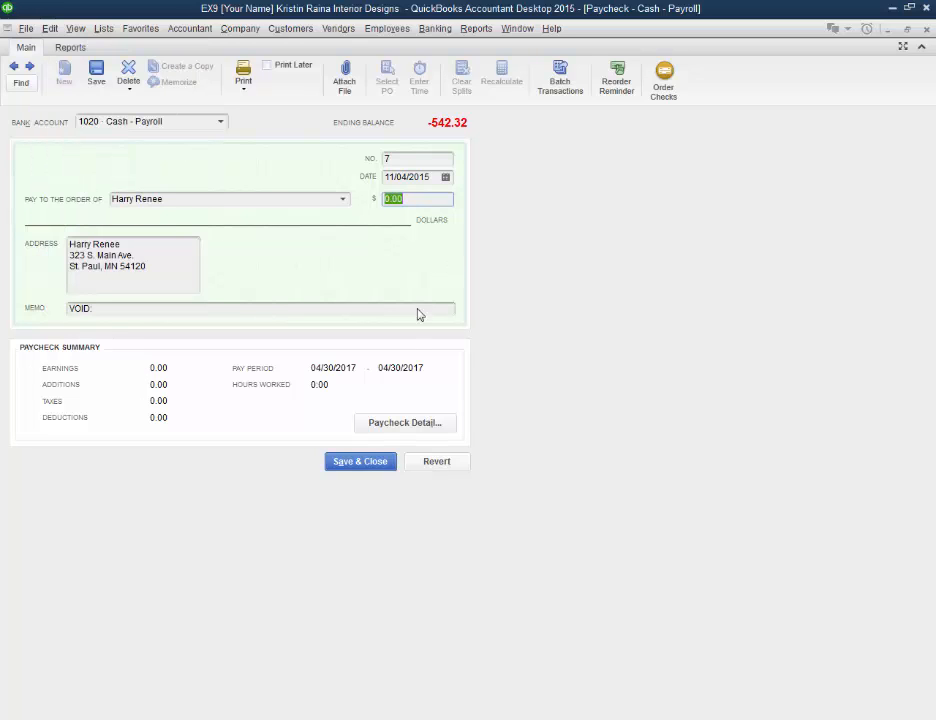
pyautogui.click(360, 464)
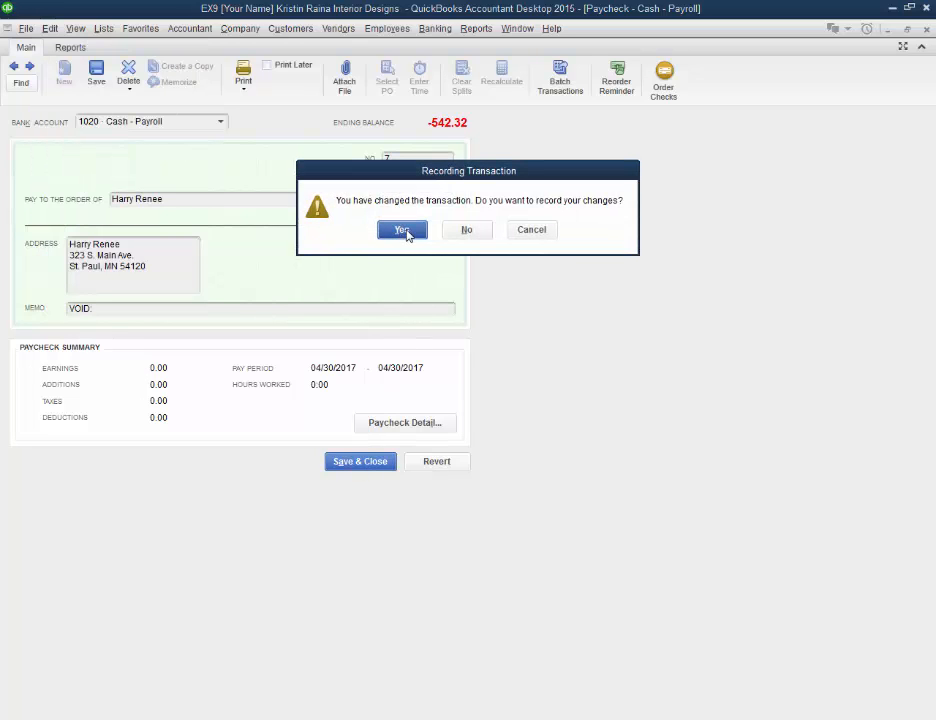
pyautogui.click(406, 230)
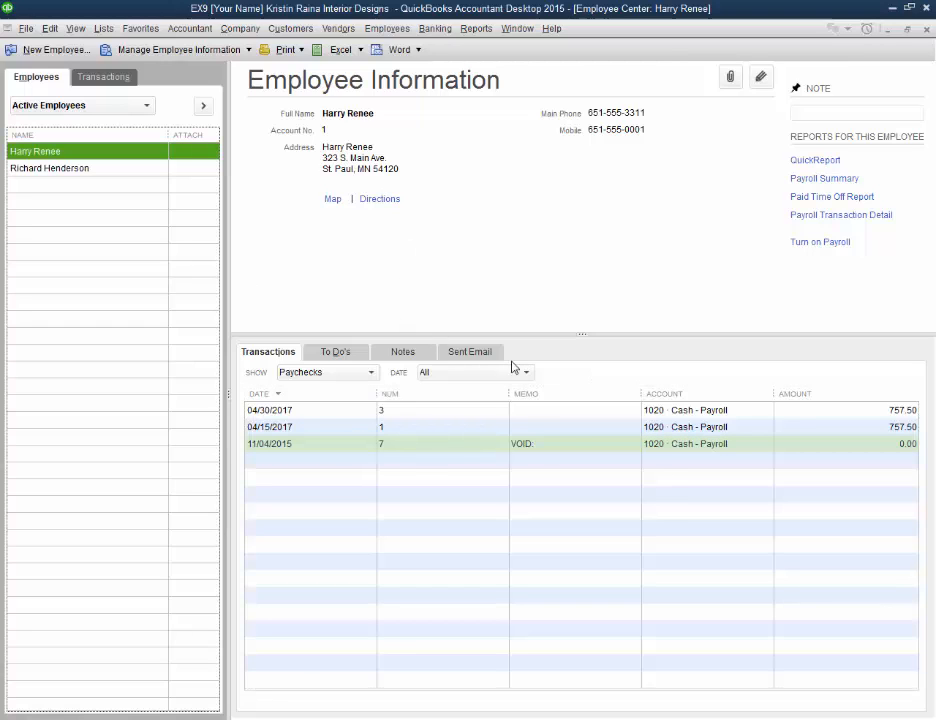
pyautogui.click(578, 445)
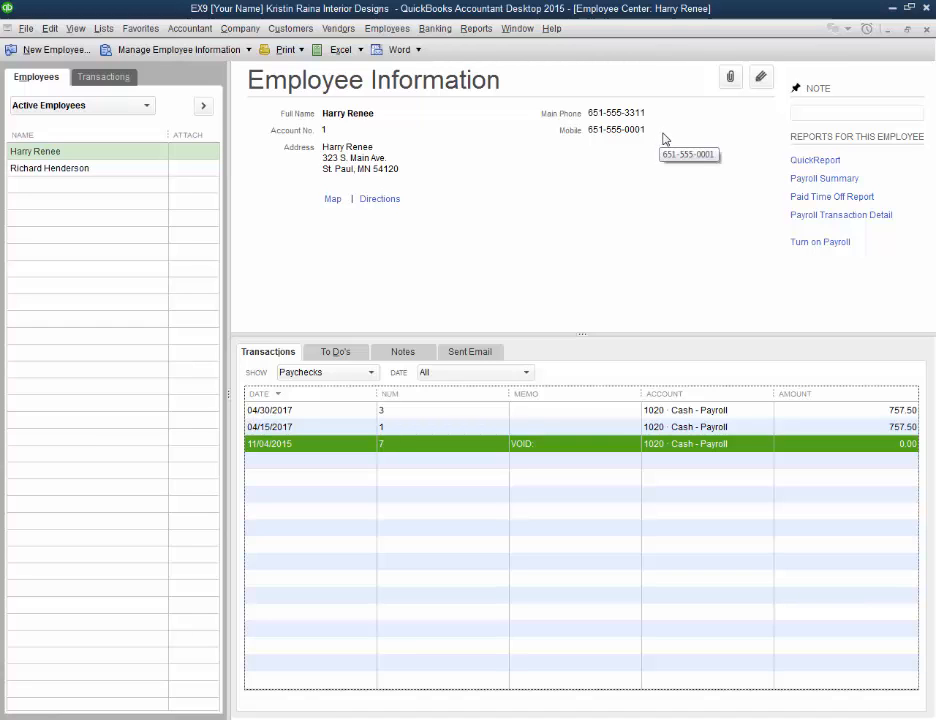
# Step: Close the Employee Center and open Pay Liabilities for the date range 01/01/2015 through 10/31/2017
pyautogui.click(927, 30)
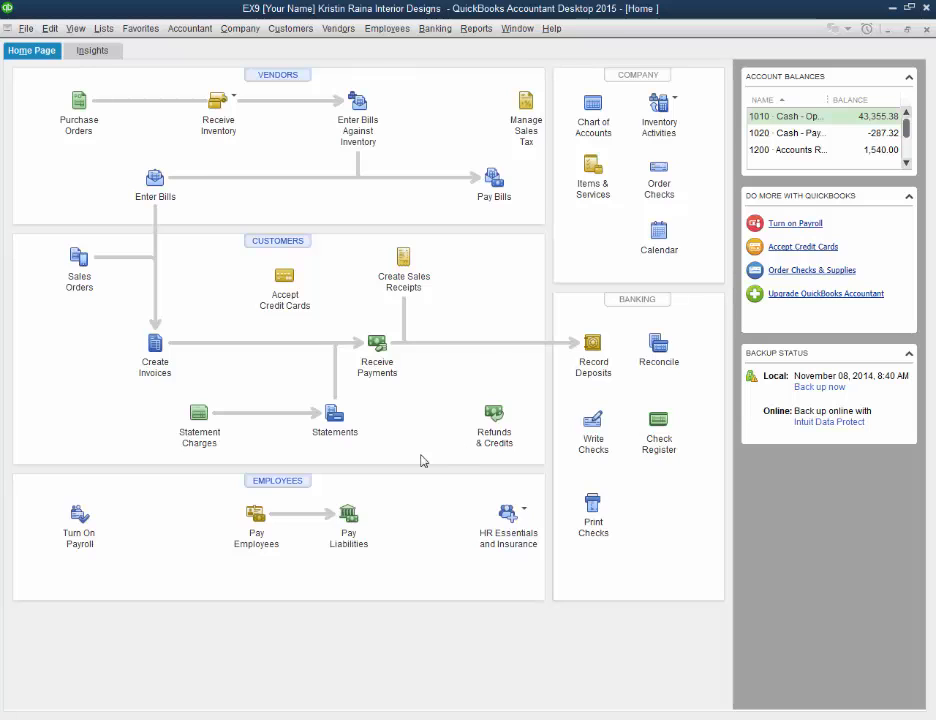
pyautogui.click(348, 515)
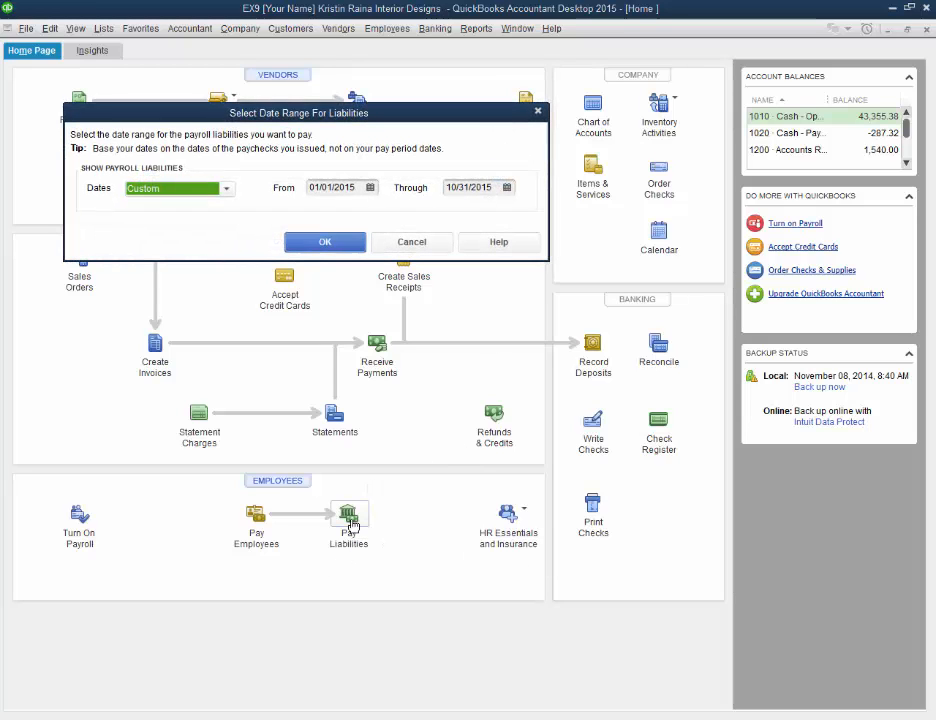
pyautogui.click(496, 185)
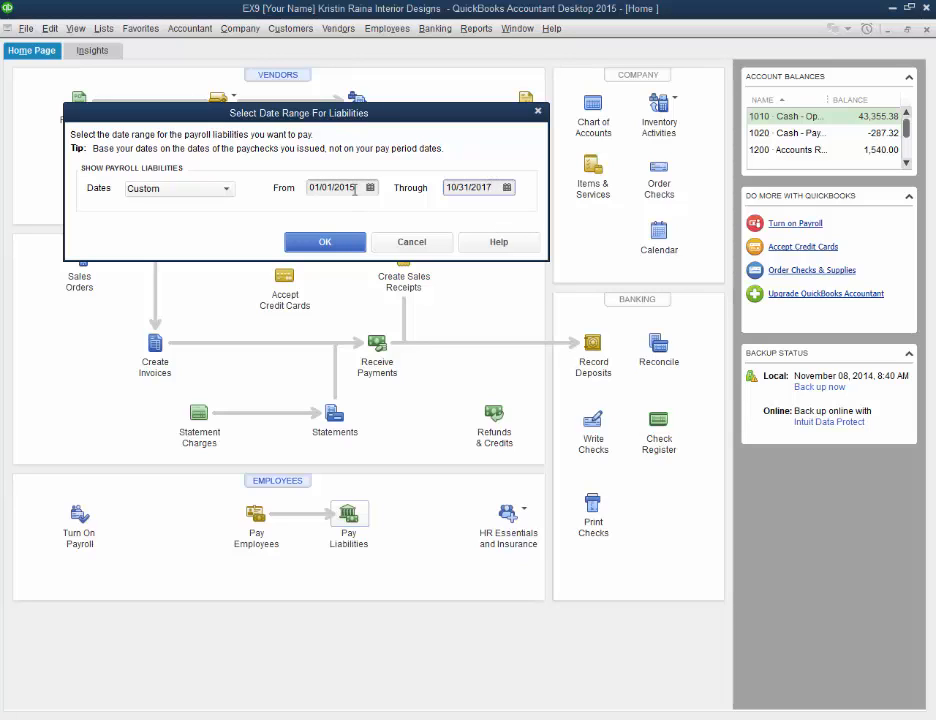
pyautogui.click(326, 242)
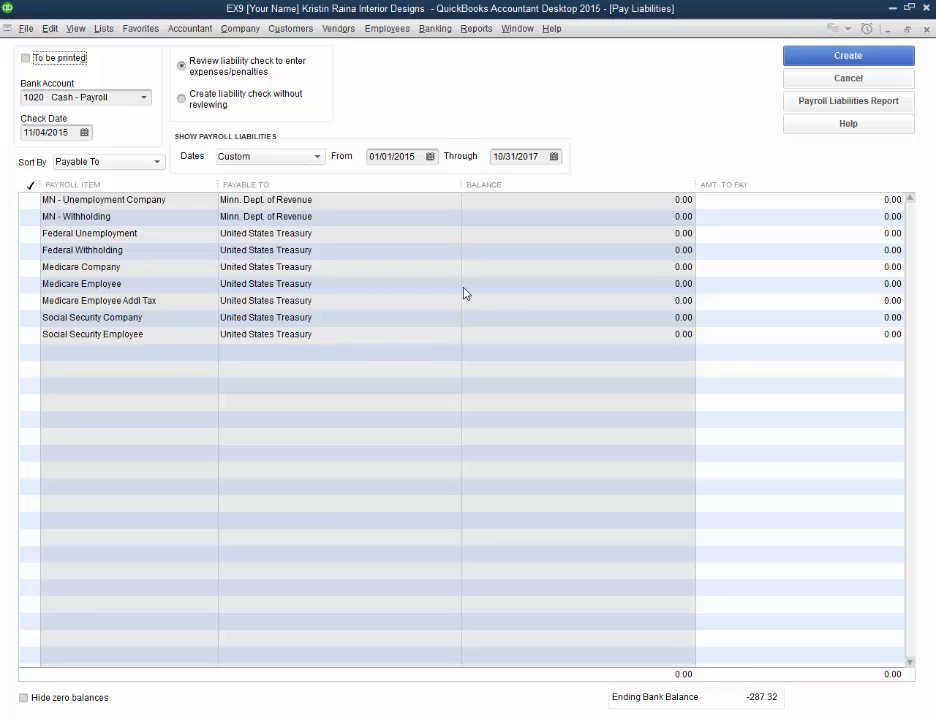
# Step: Mark every listed payroll liability for payment, from MN - Unemployment Company through Social Security Employee
pyautogui.click(29, 200)
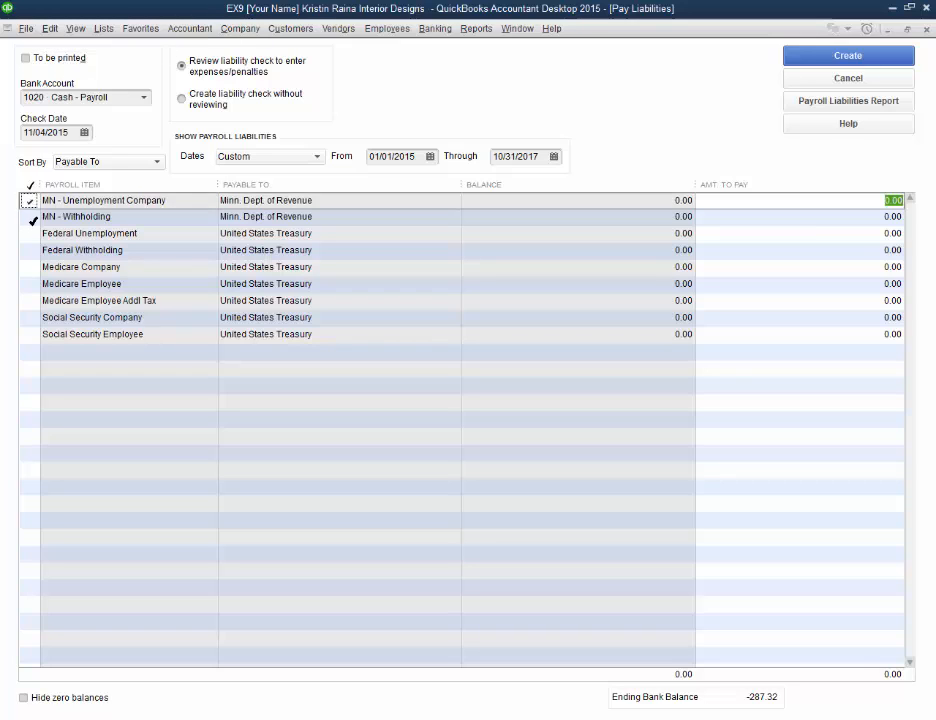
pyautogui.click(30, 217)
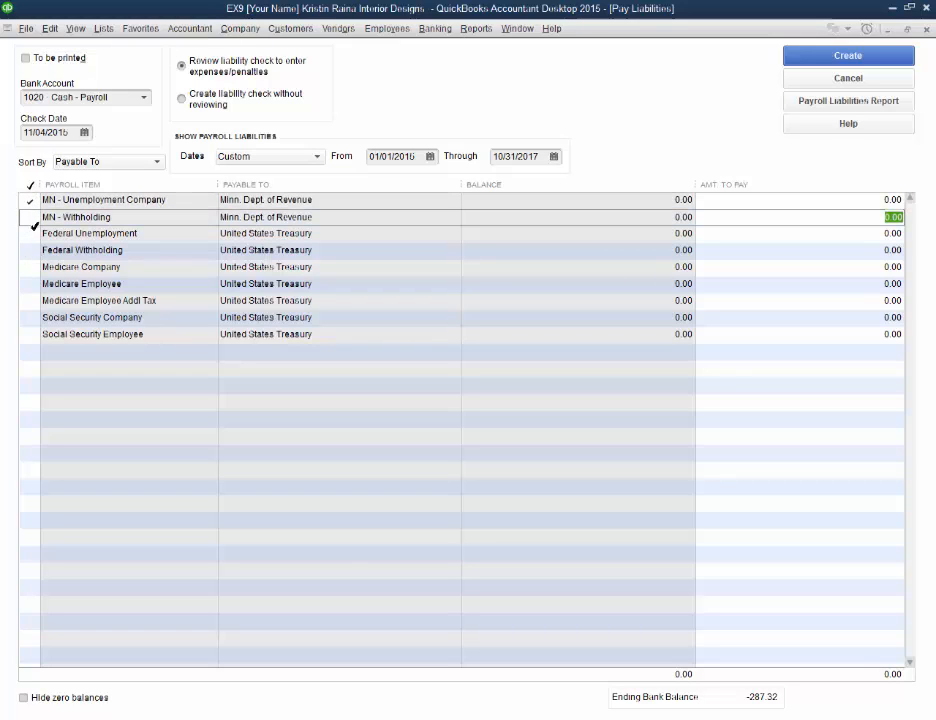
pyautogui.click(30, 218)
pyautogui.click(30, 233)
pyautogui.click(30, 250)
pyautogui.click(31, 268)
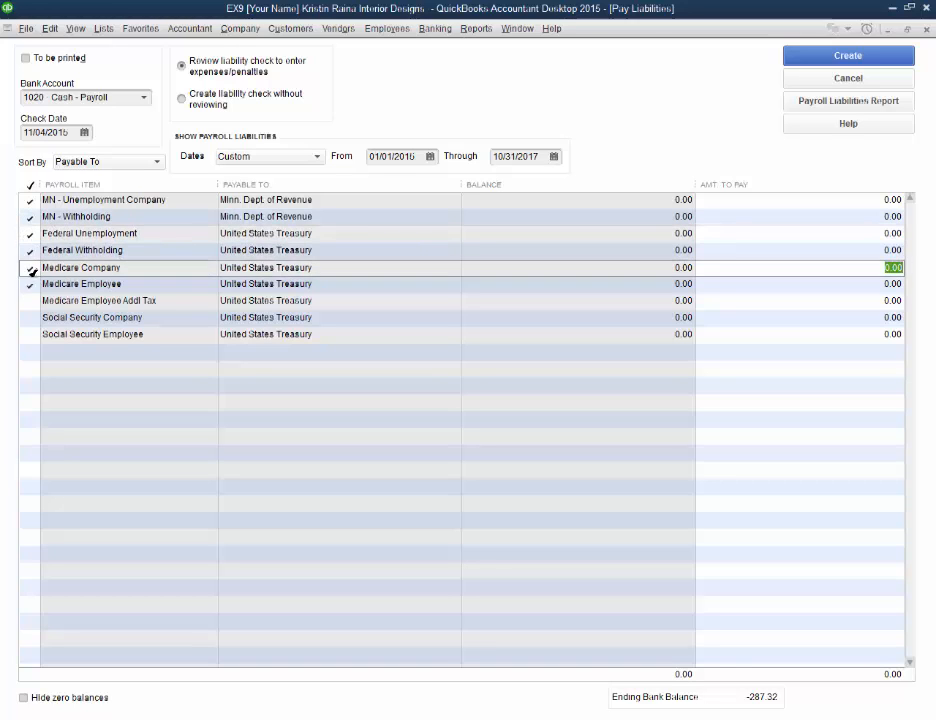
pyautogui.click(30, 285)
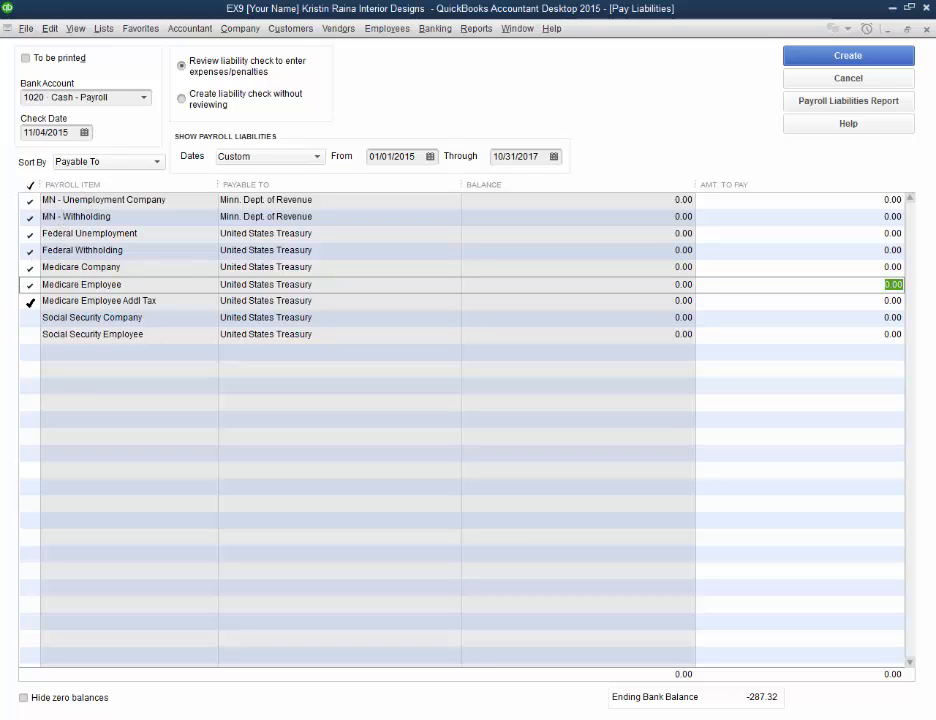
pyautogui.click(30, 301)
pyautogui.click(30, 318)
pyautogui.click(30, 334)
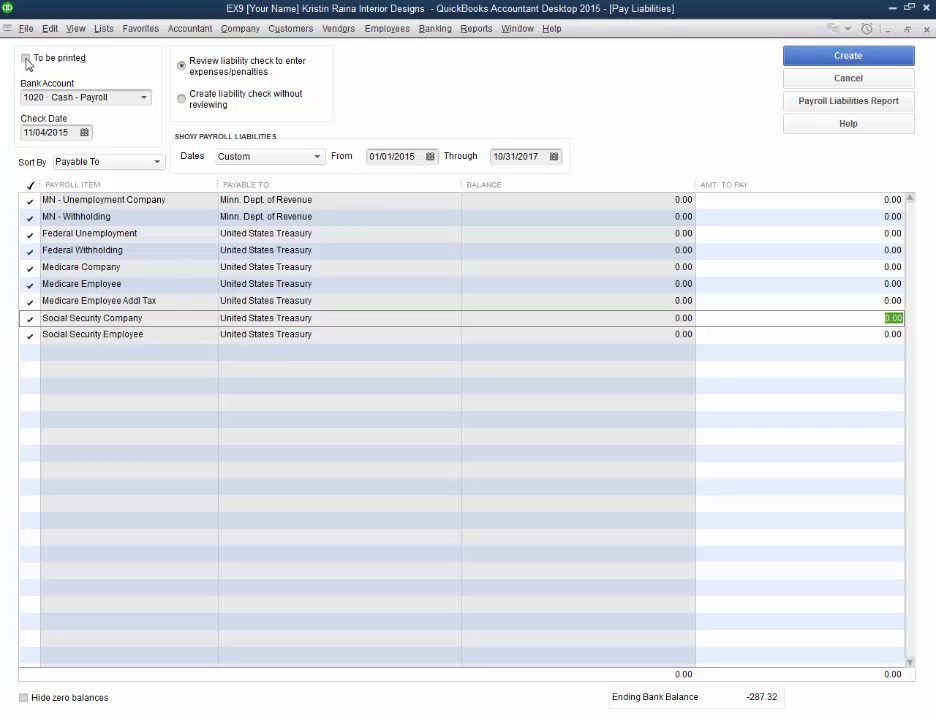
# Step: Flag the liability check to be printed, keep the option to review it for expenses/penalties, and cancel the liability payment
pyautogui.click(98, 97)
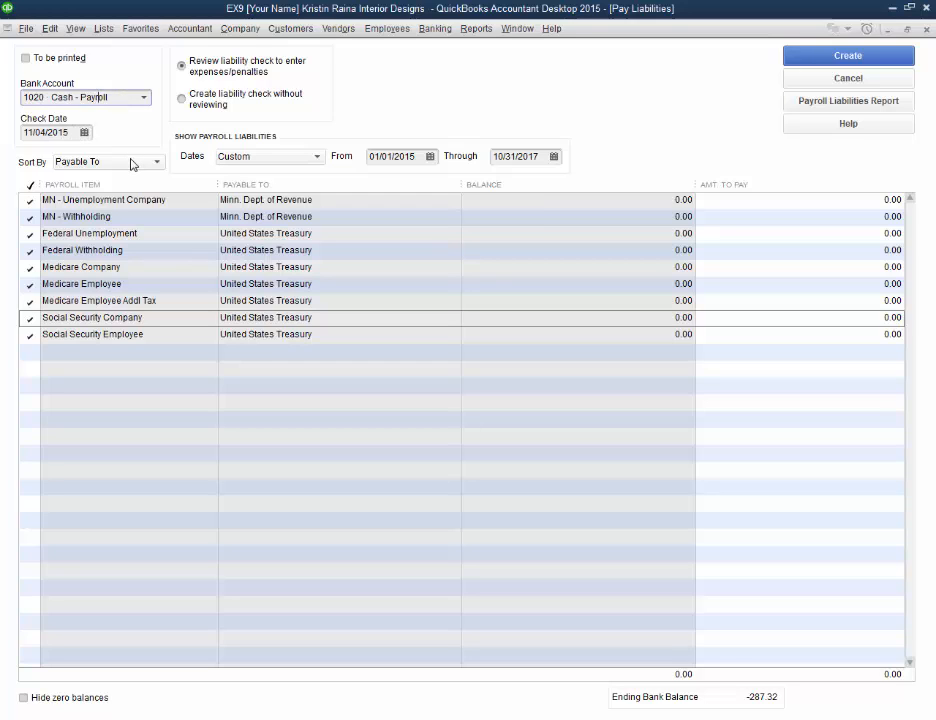
pyautogui.click(26, 60)
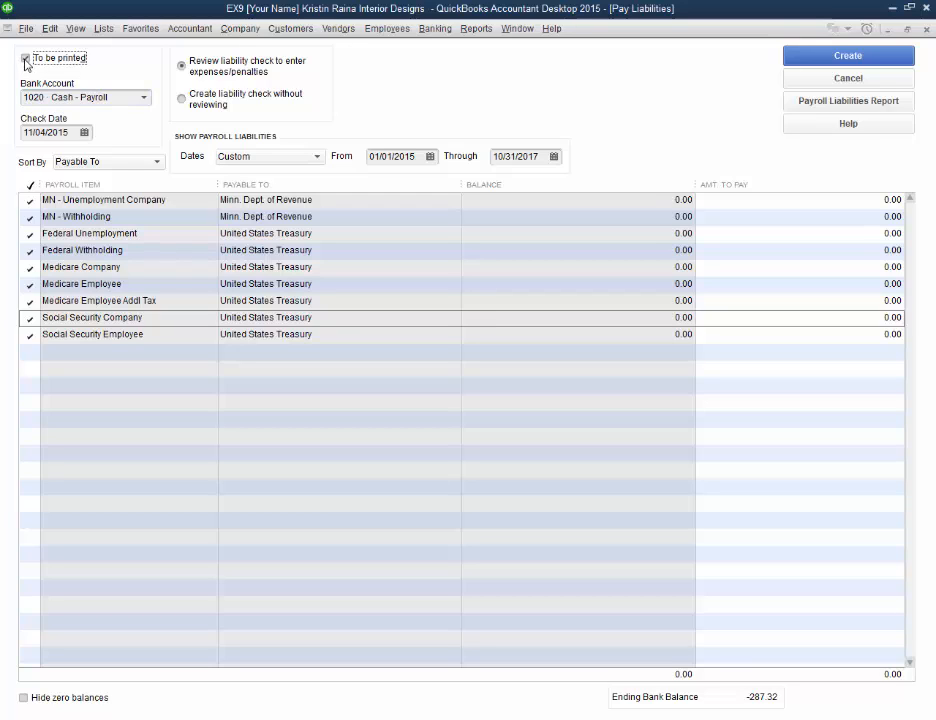
pyautogui.click(181, 65)
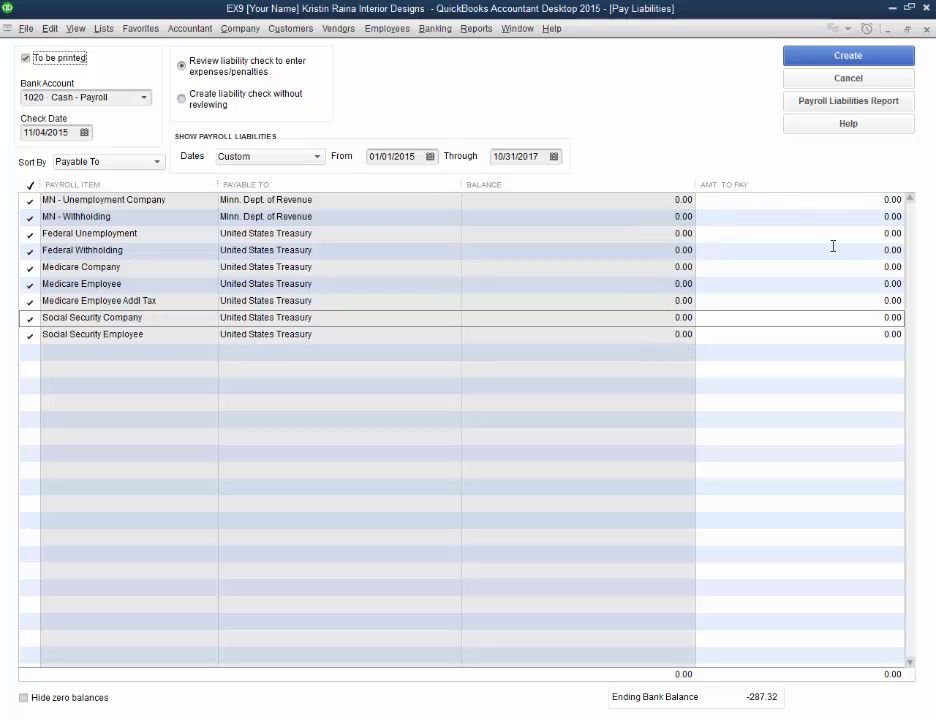
pyautogui.click(841, 80)
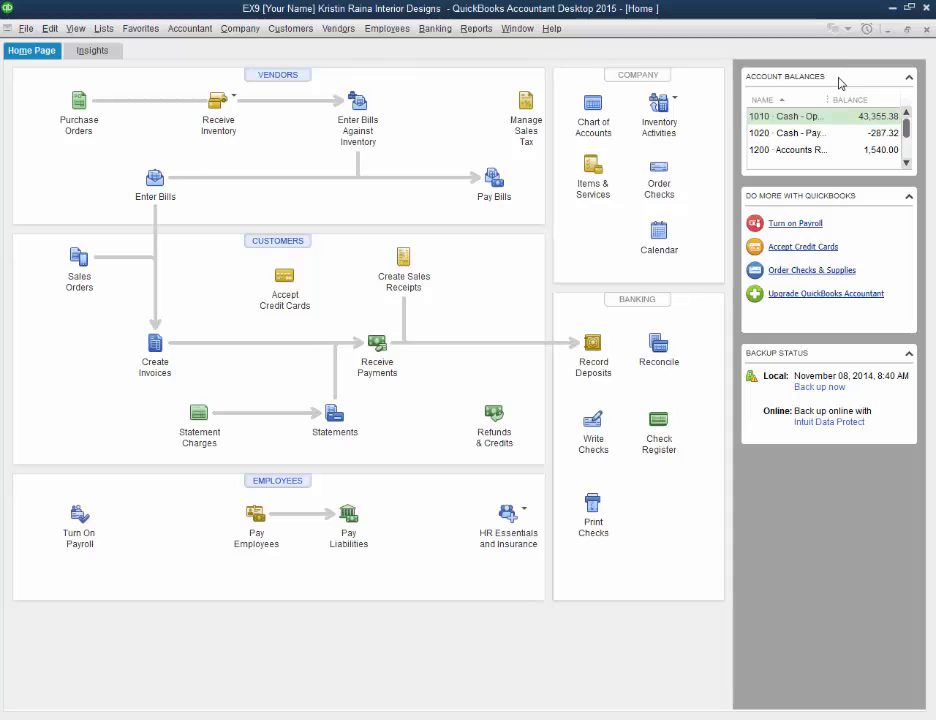
# Step: Open the account register for 1020 - Cash - Payroll
pyautogui.hotkey('ctrl', 'r')
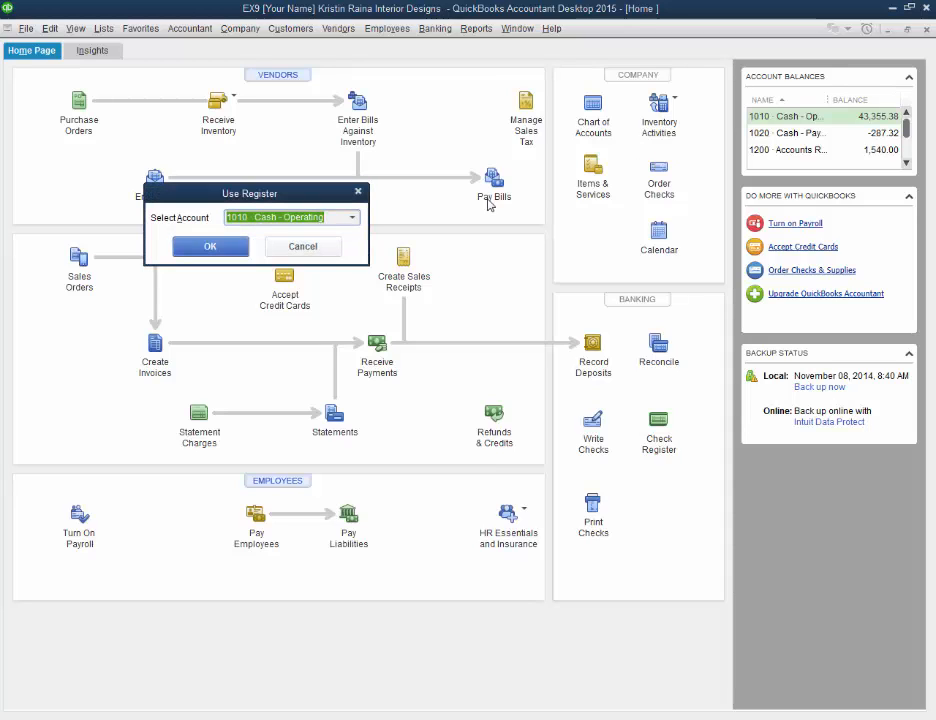
pyautogui.click(352, 218)
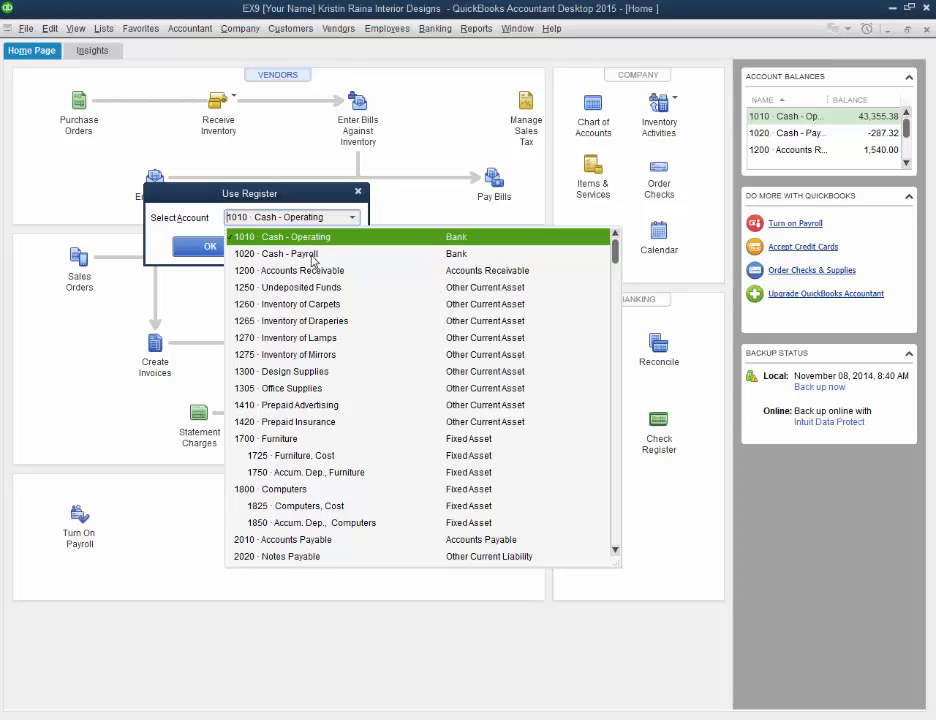
pyautogui.click(313, 256)
pyautogui.click(207, 249)
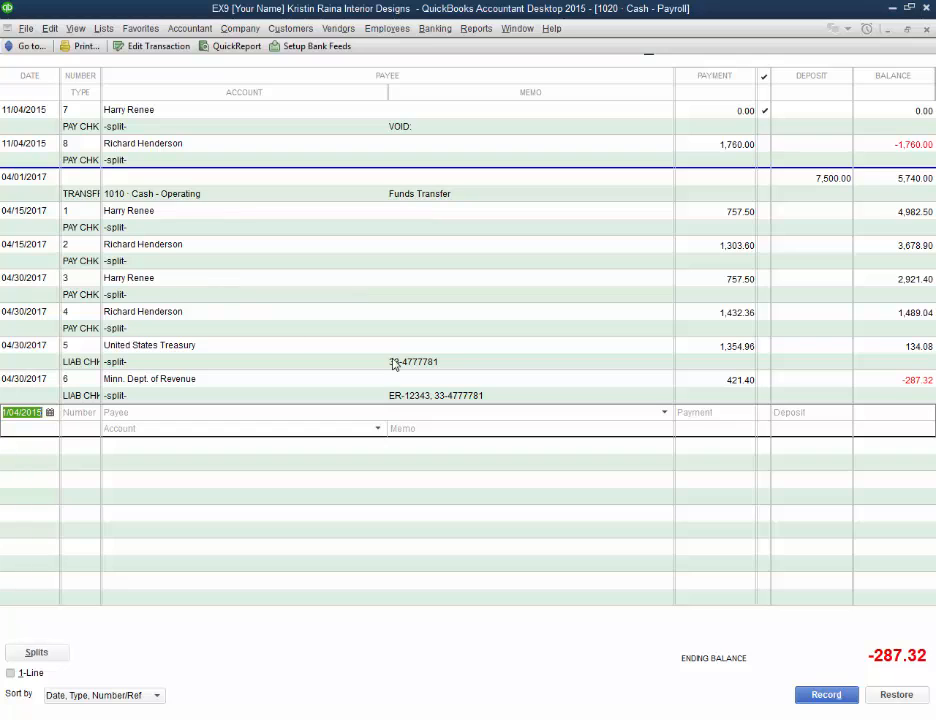
# Step: Inspect the United States Treasury liability check and its payee choices, close it, and open the Minn. Dept. of Revenue liability check to inspect its amount
pyautogui.doubleClick(88, 366)
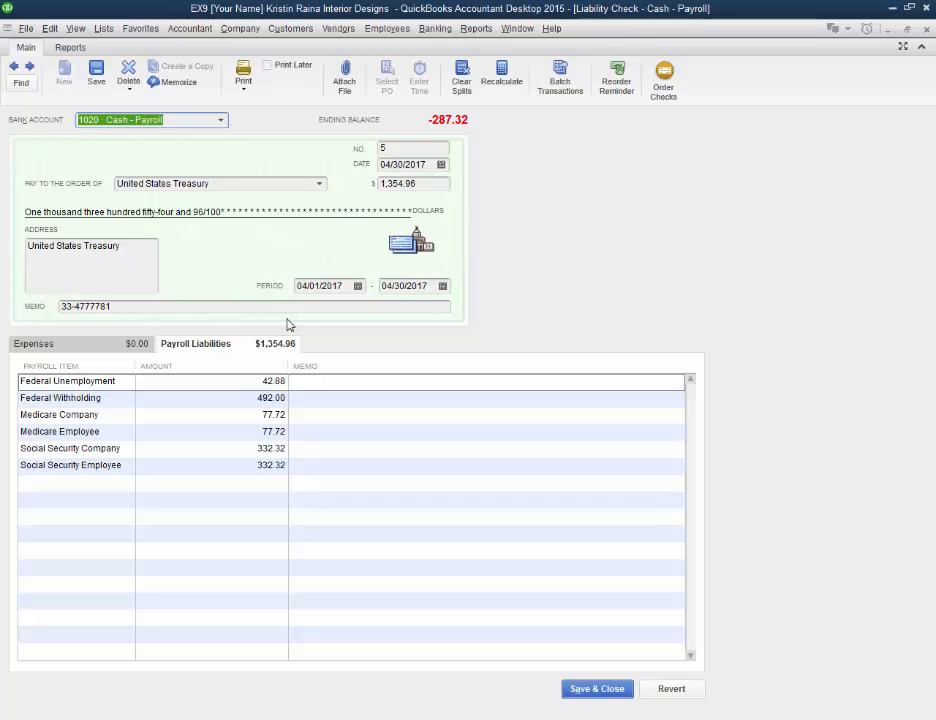
pyautogui.click(321, 186)
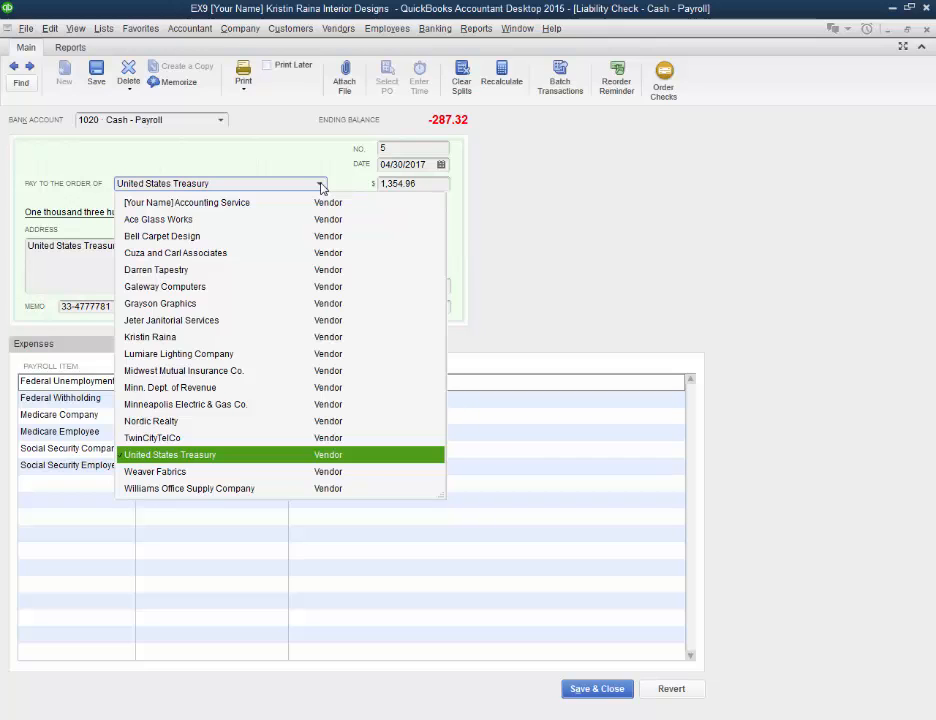
pyautogui.click(321, 186)
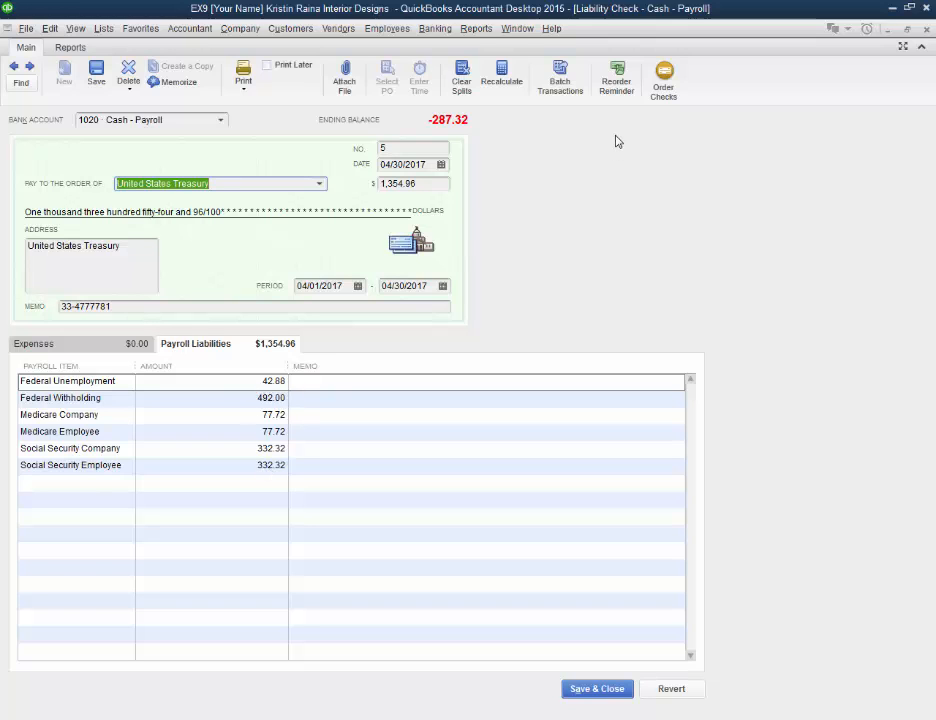
pyautogui.press('Escape')
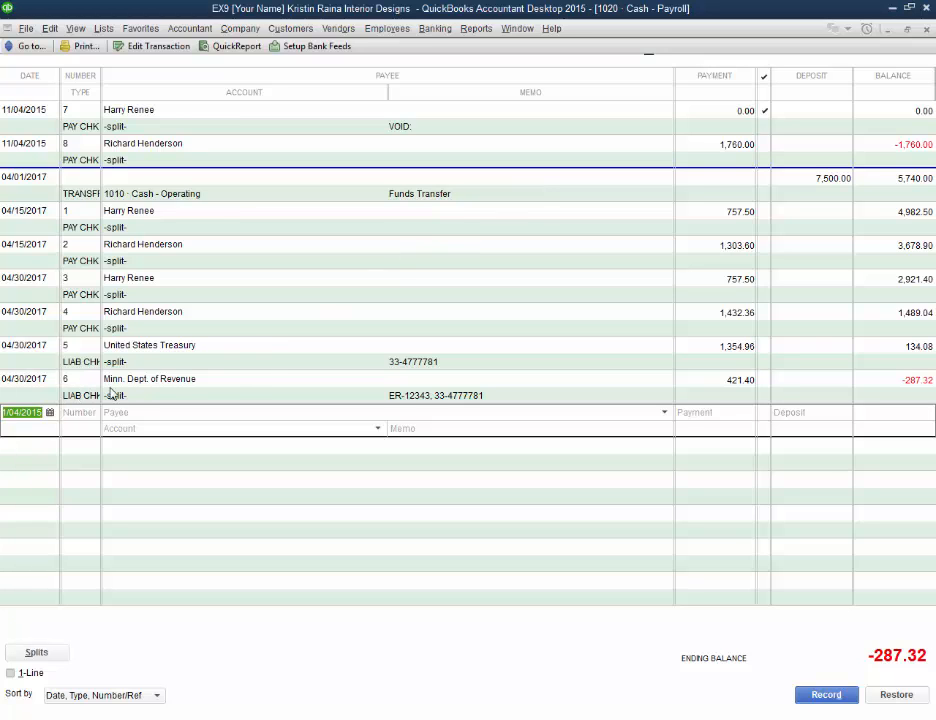
pyautogui.doubleClick(90, 395)
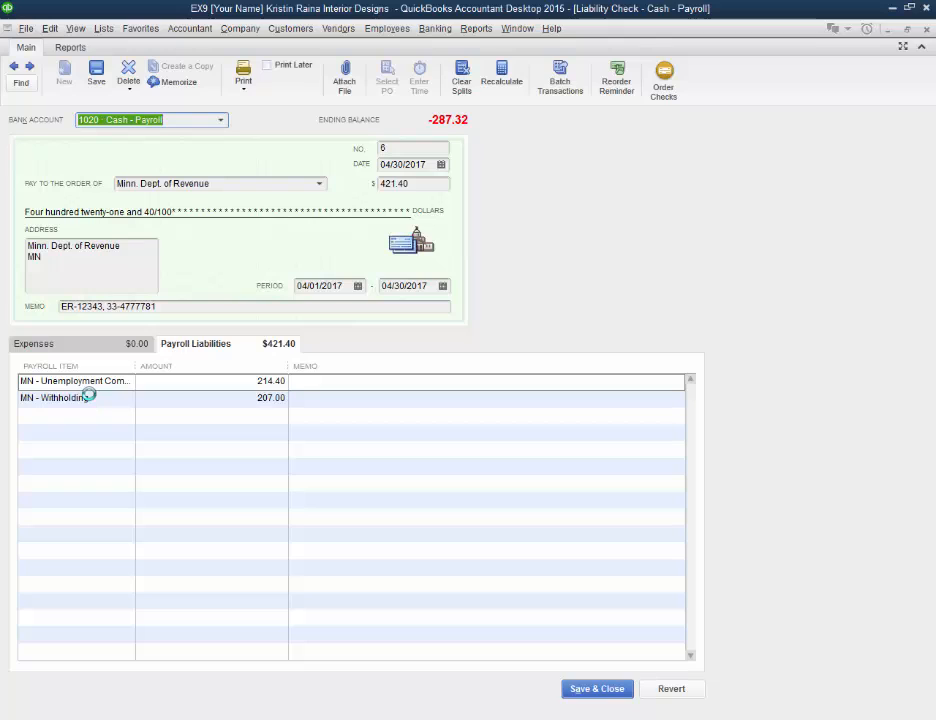
pyautogui.moveTo(418, 184); pyautogui.dragTo(374, 184)
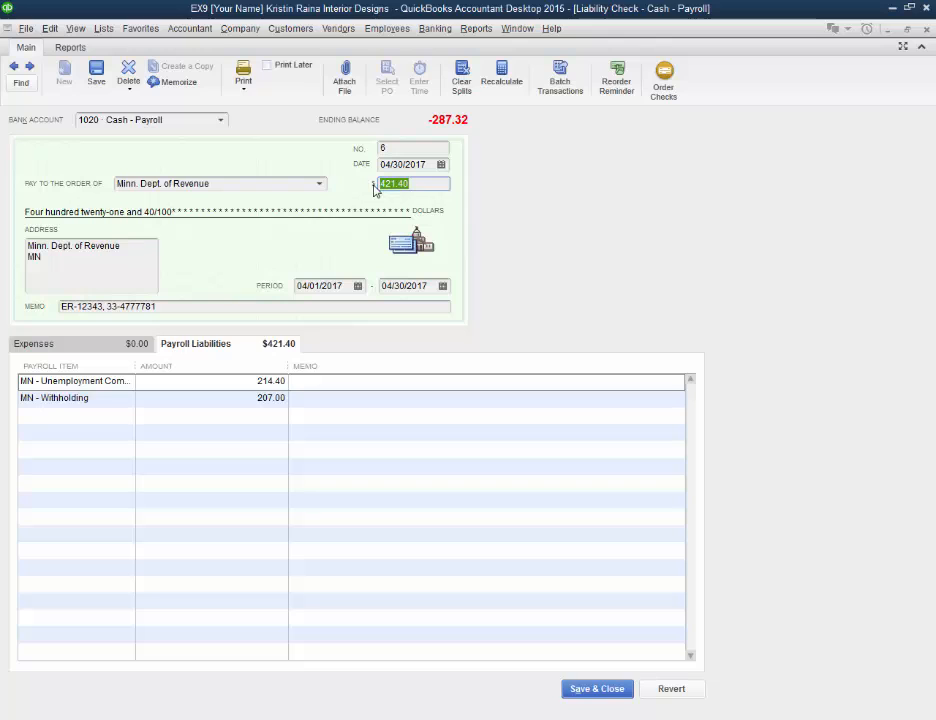
# Step: Run the Payroll Summary report with its end date set to 11/04/2017 and bring the TOTAL columns into view
pyautogui.click(476, 28)
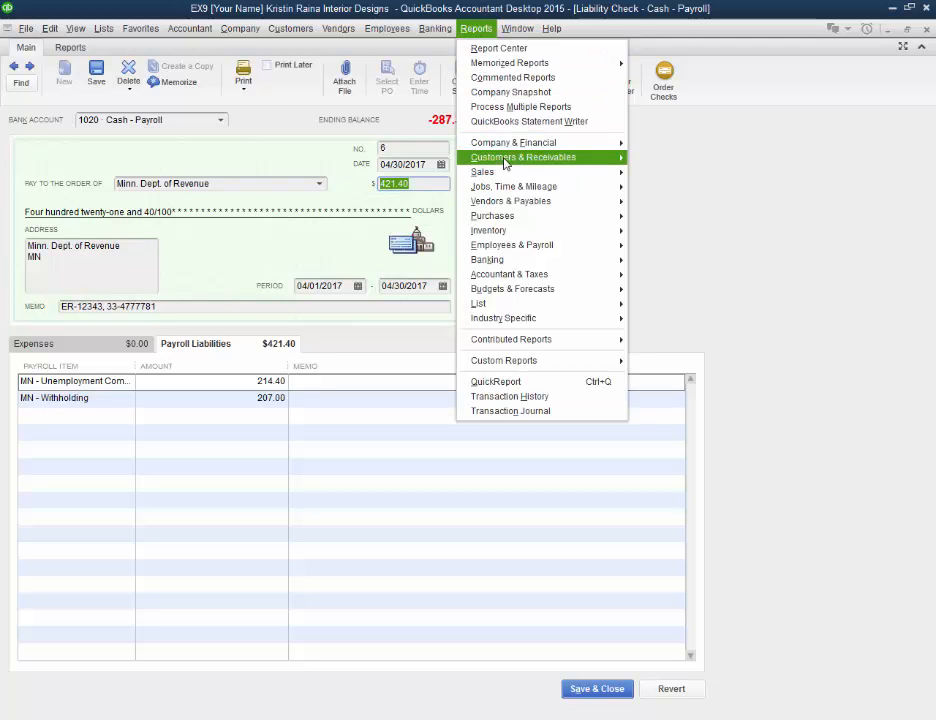
pyautogui.moveTo(524, 253)
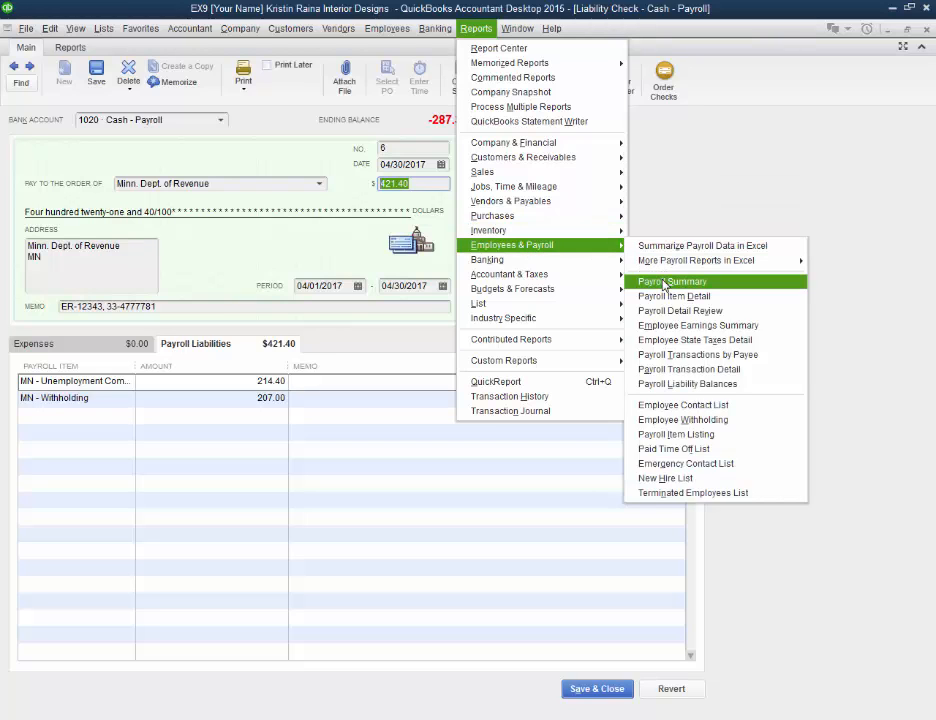
pyautogui.click(665, 283)
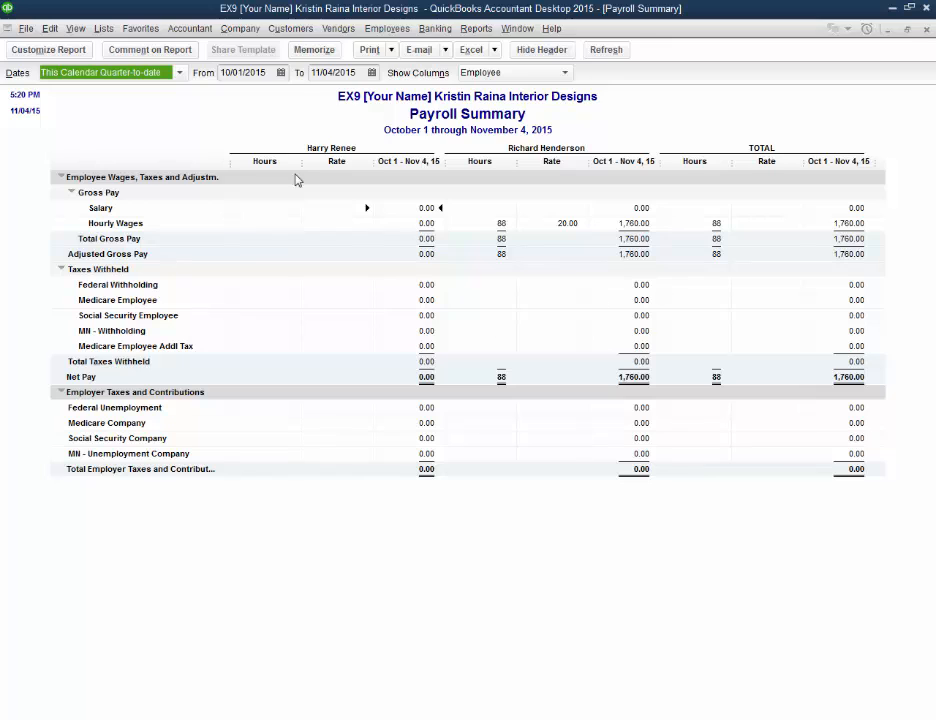
pyautogui.click(356, 75)
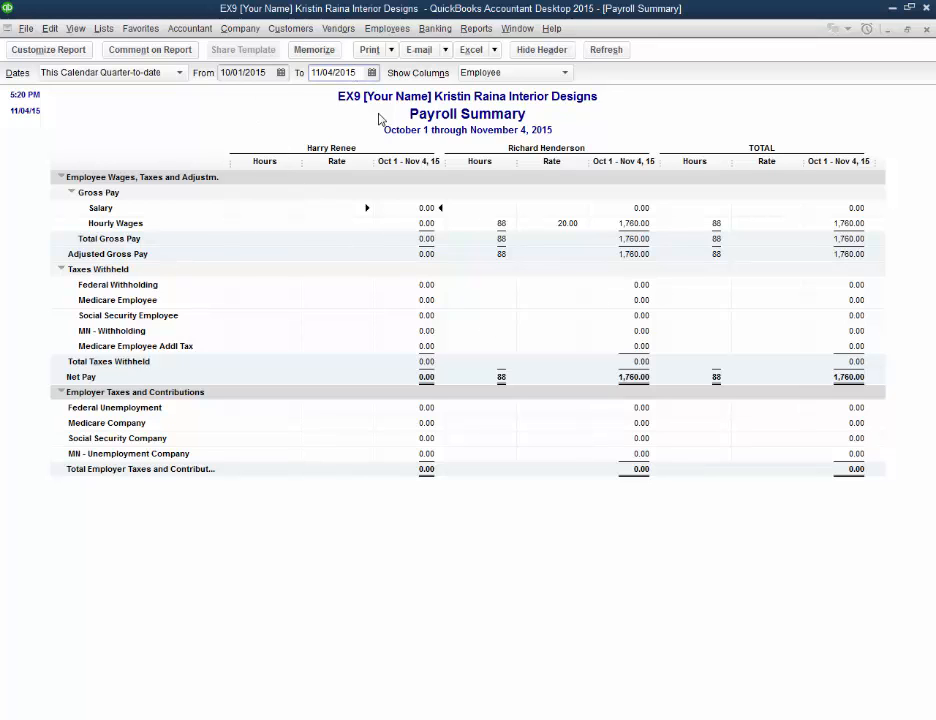
pyautogui.click(606, 49)
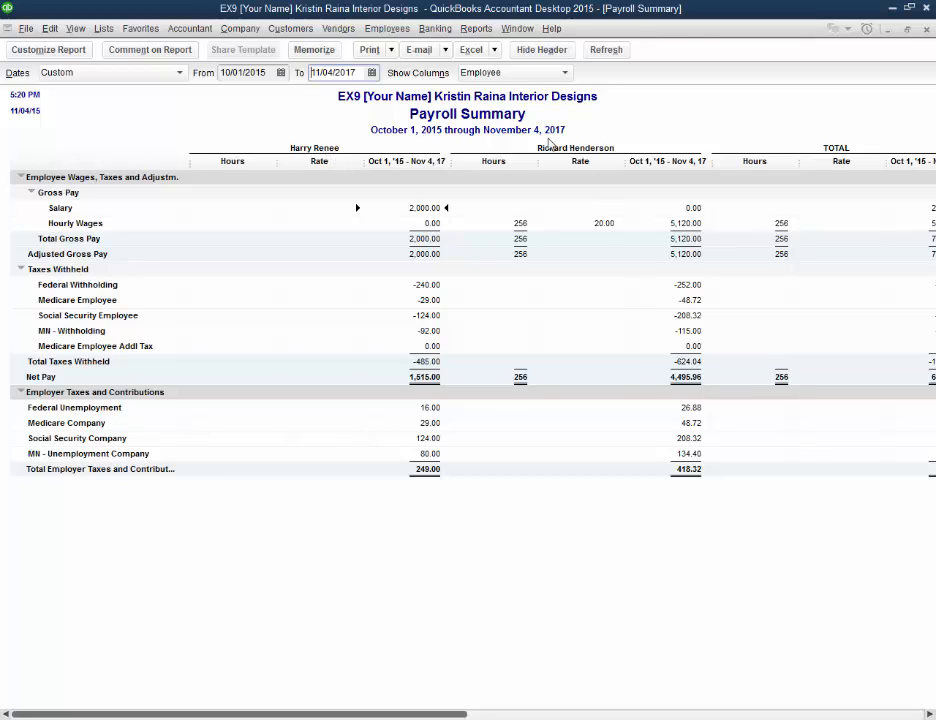
pyautogui.moveTo(468, 713); pyautogui.dragTo(615, 702)
pyautogui.click(555, 714)
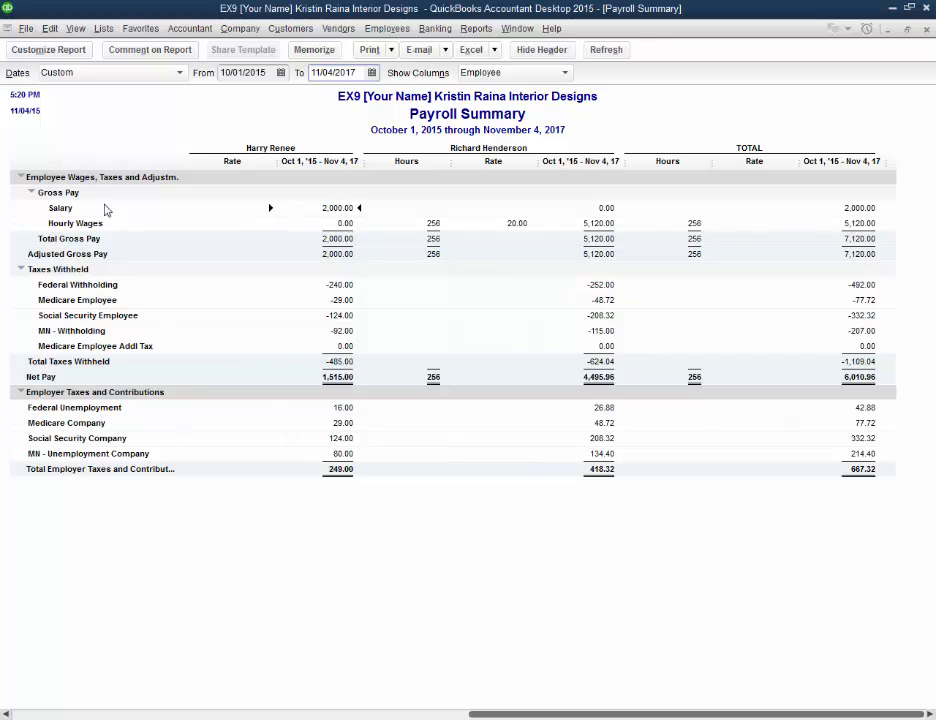
# Step: Drill down from the first employee's Salary amount to the 04/15/2017 paycheck, and return to the Payroll Summary report
pyautogui.doubleClick(337, 209)
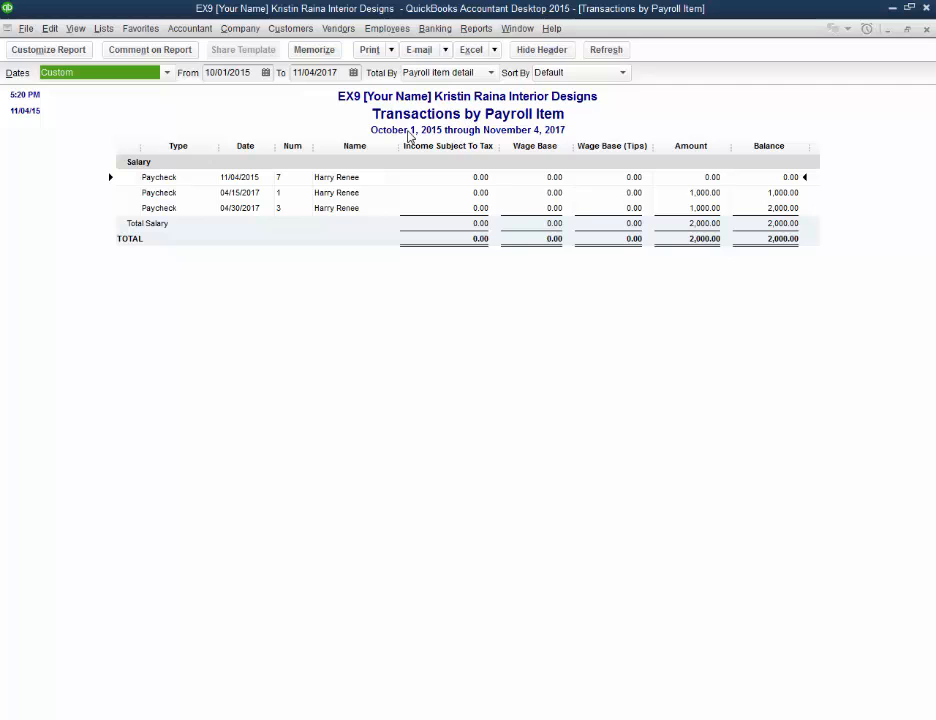
pyautogui.doubleClick(343, 193)
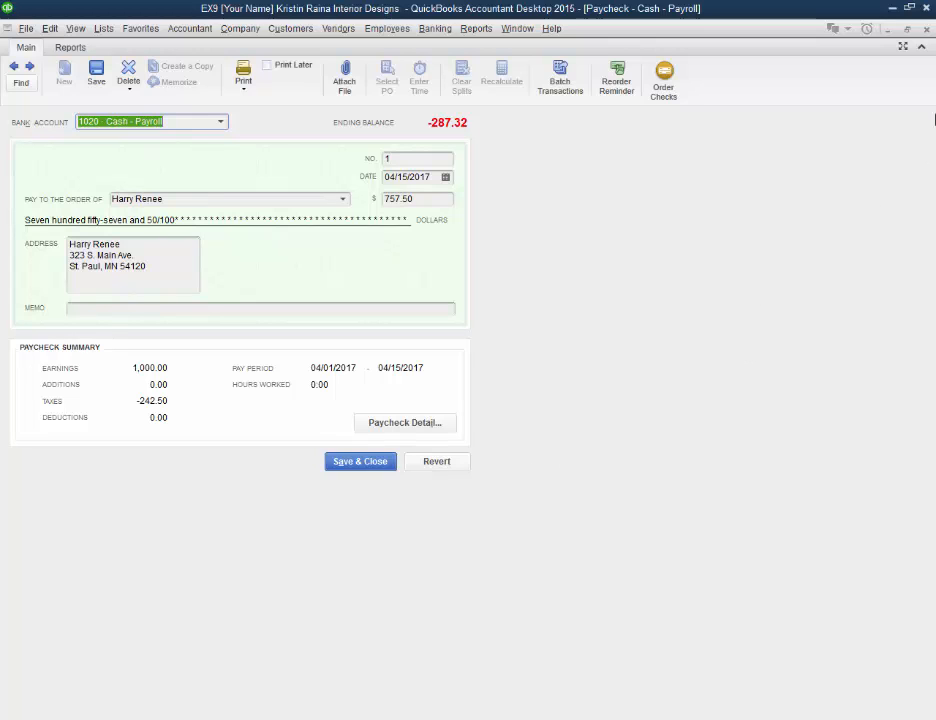
pyautogui.click(926, 45)
pyautogui.click(925, 29)
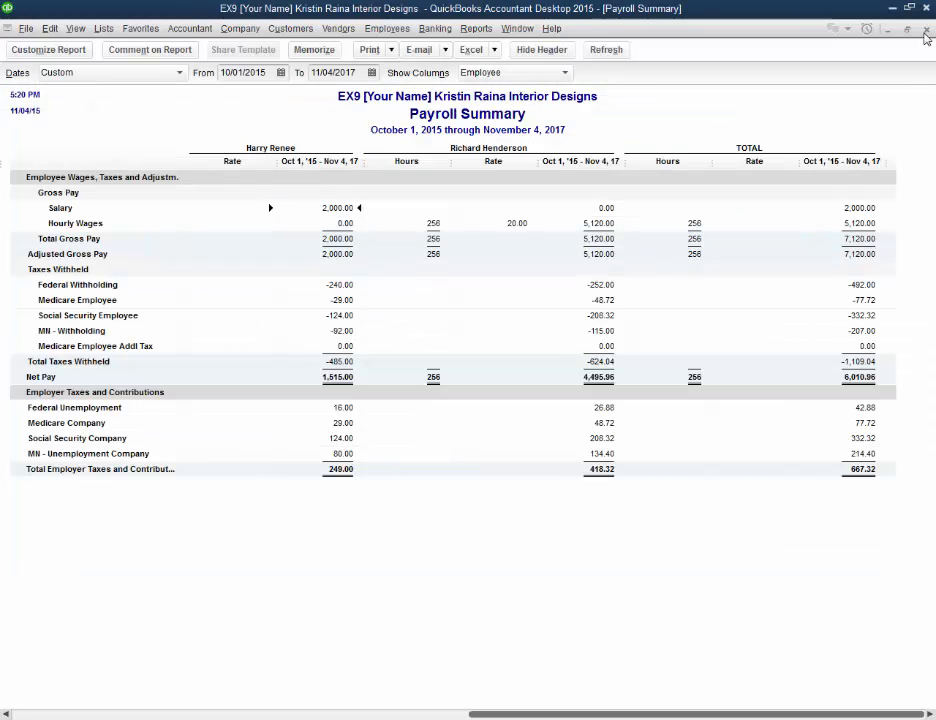
# Step: Open the Payroll Item Detail report and look through its payroll items down to the TOTAL line
pyautogui.click(476, 28)
pyautogui.moveTo(520, 245)
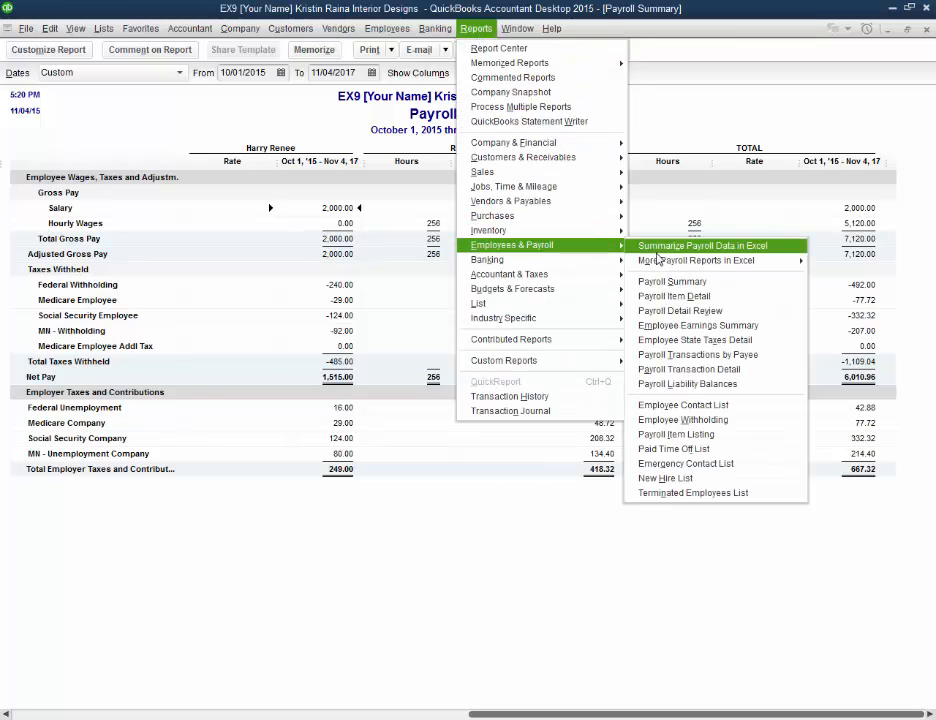
pyautogui.click(660, 296)
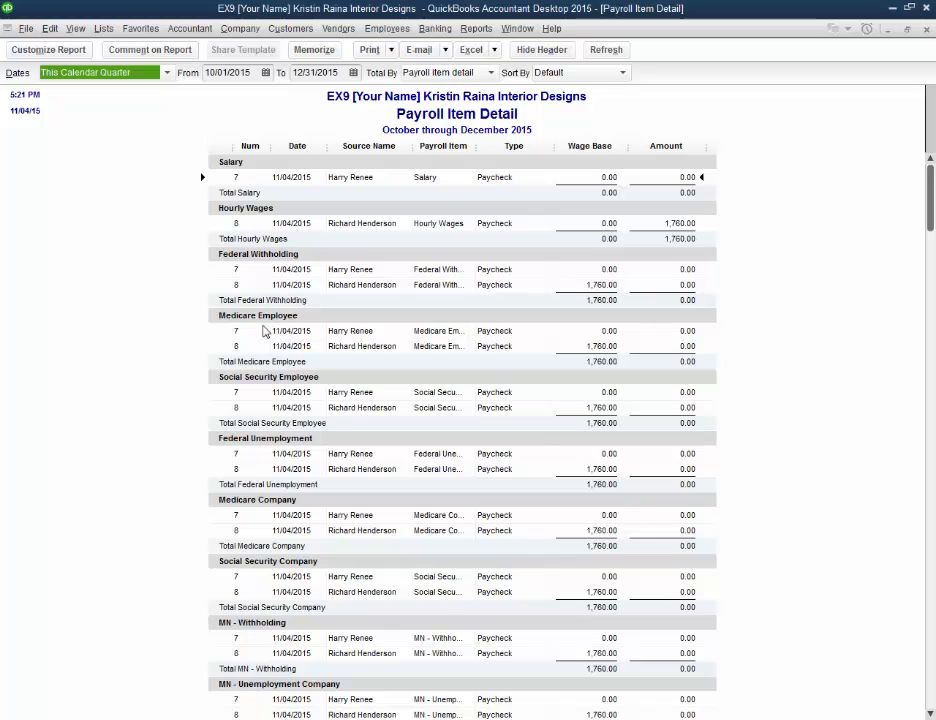
pyautogui.scroll(-3, 276, 343)
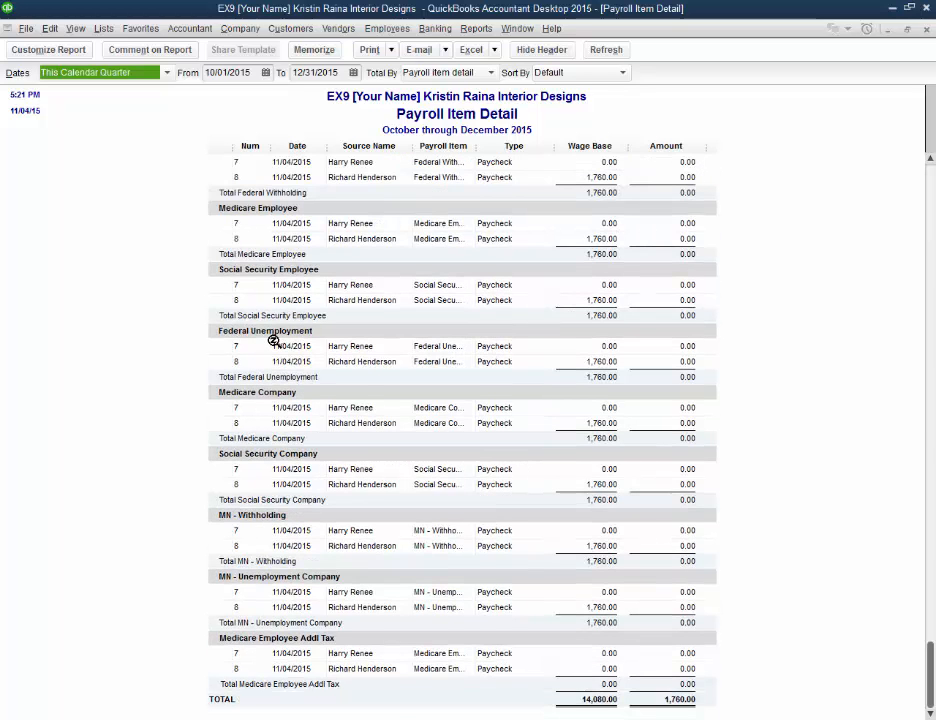
pyautogui.scroll(3, 274, 342)
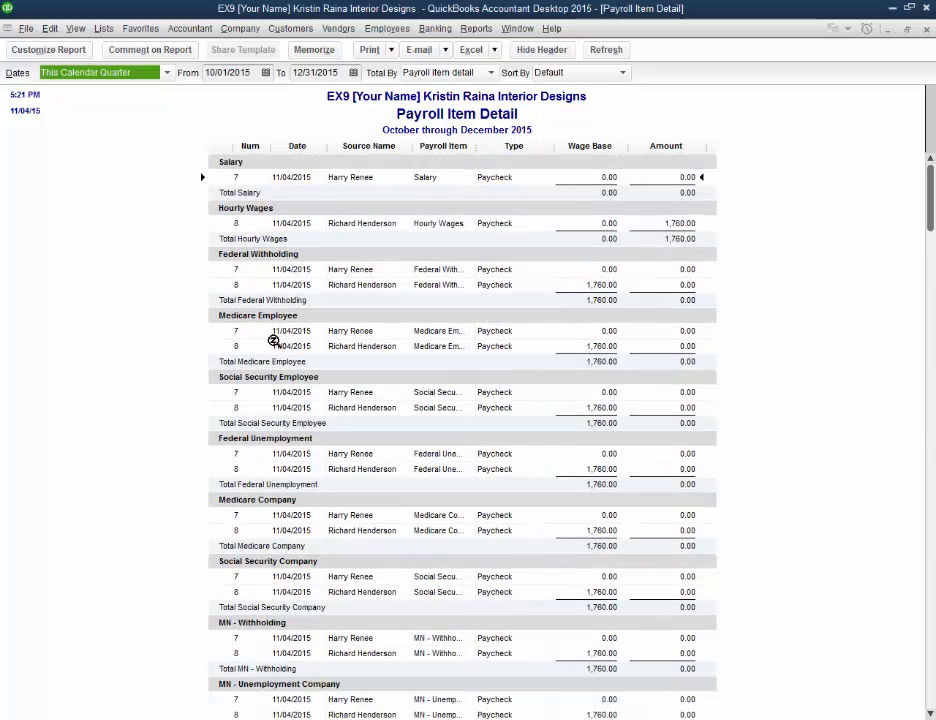
# Step: Run the Employee Earnings Summary report with its end date set to 12/31/2017
pyautogui.click(476, 30)
pyautogui.moveTo(535, 245)
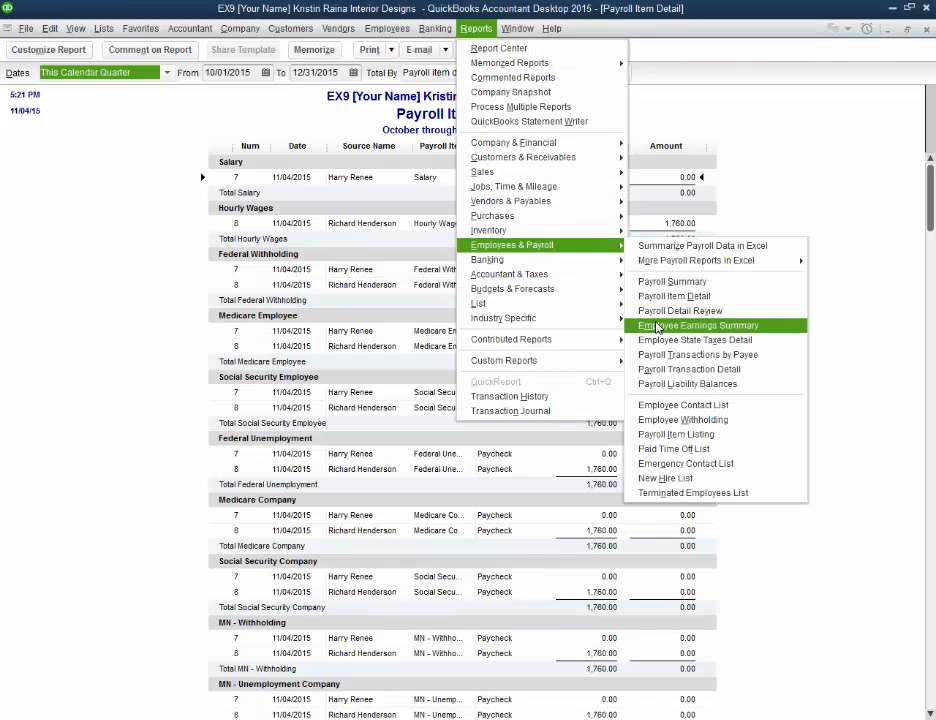
pyautogui.click(657, 326)
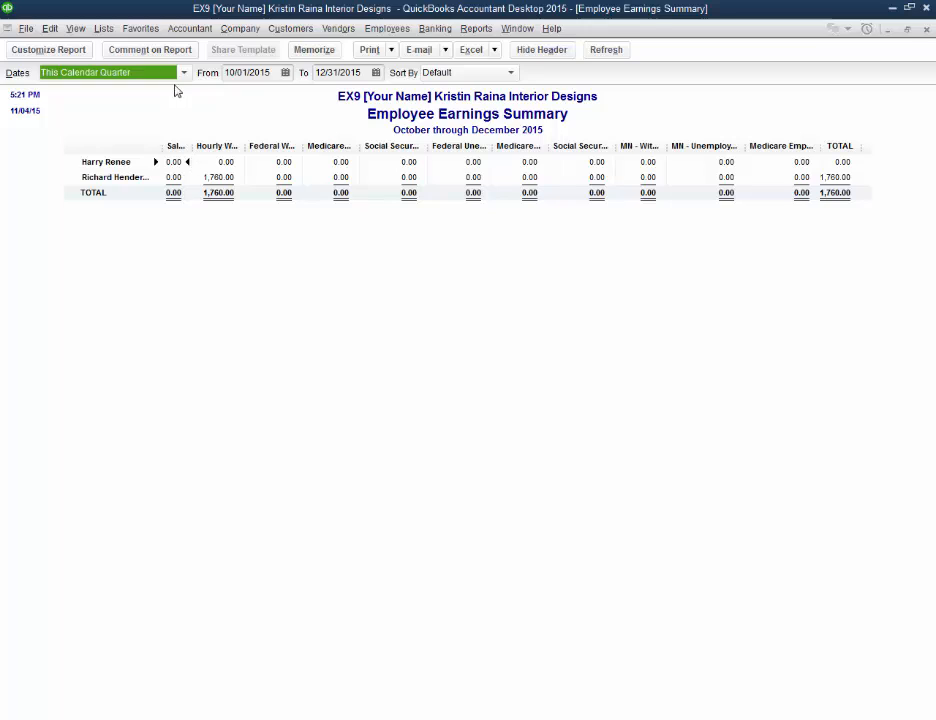
pyautogui.click(366, 72)
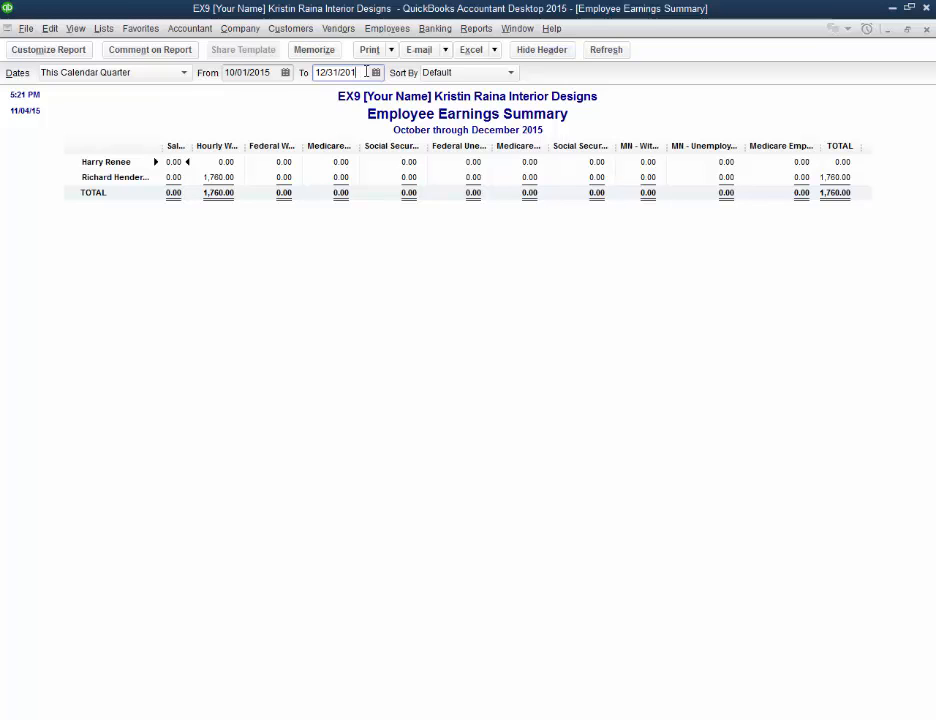
pyautogui.write('7')
pyautogui.press('Tab')
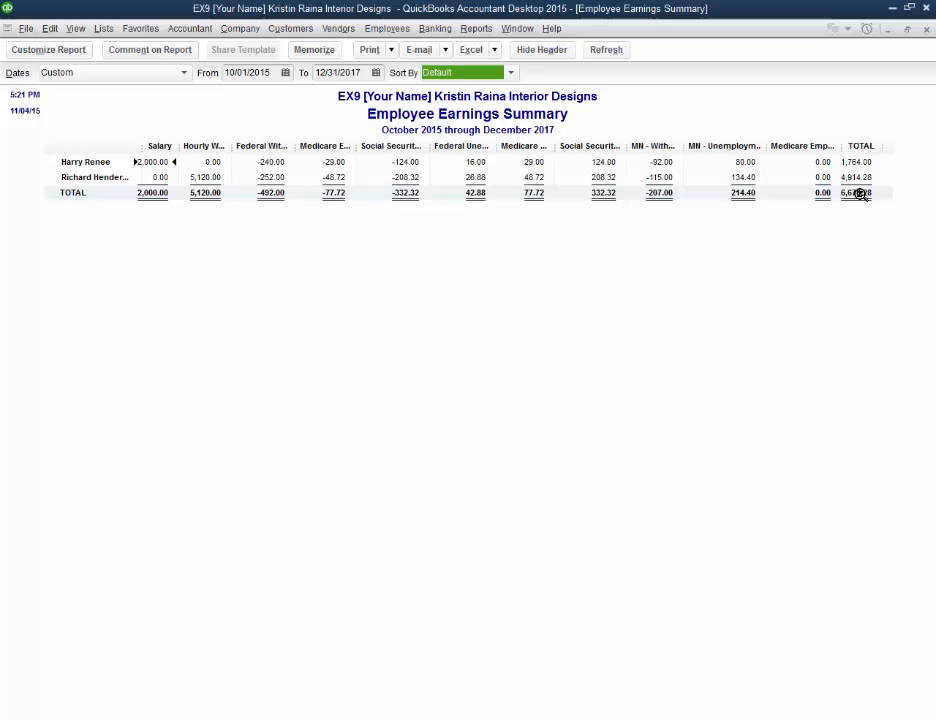
# Step: View the Payroll Liability Balances report and minimize its window
pyautogui.click(476, 28)
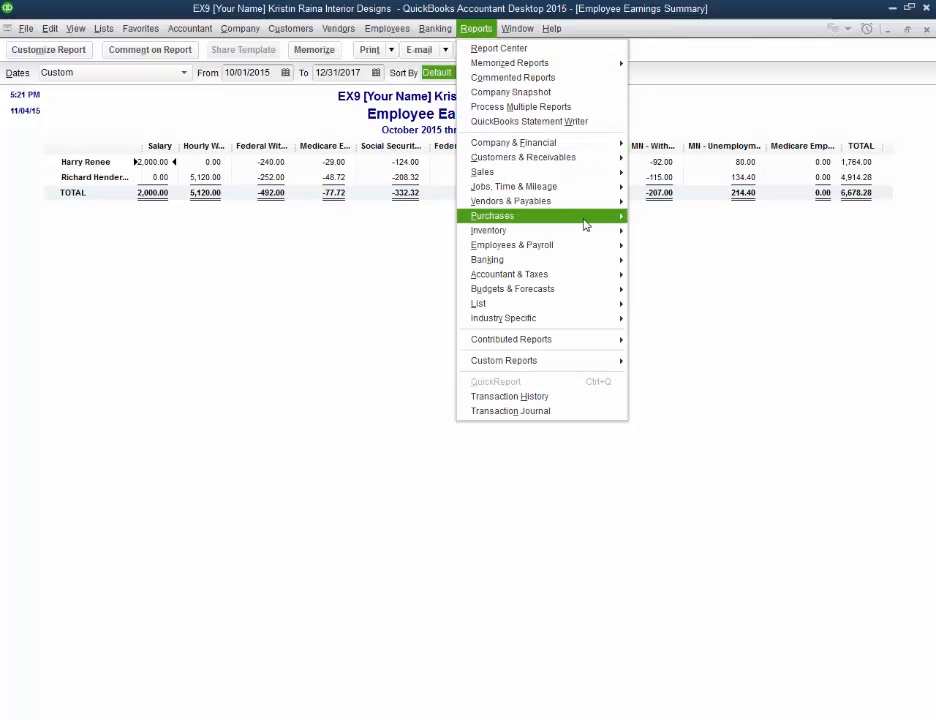
pyautogui.moveTo(587, 246)
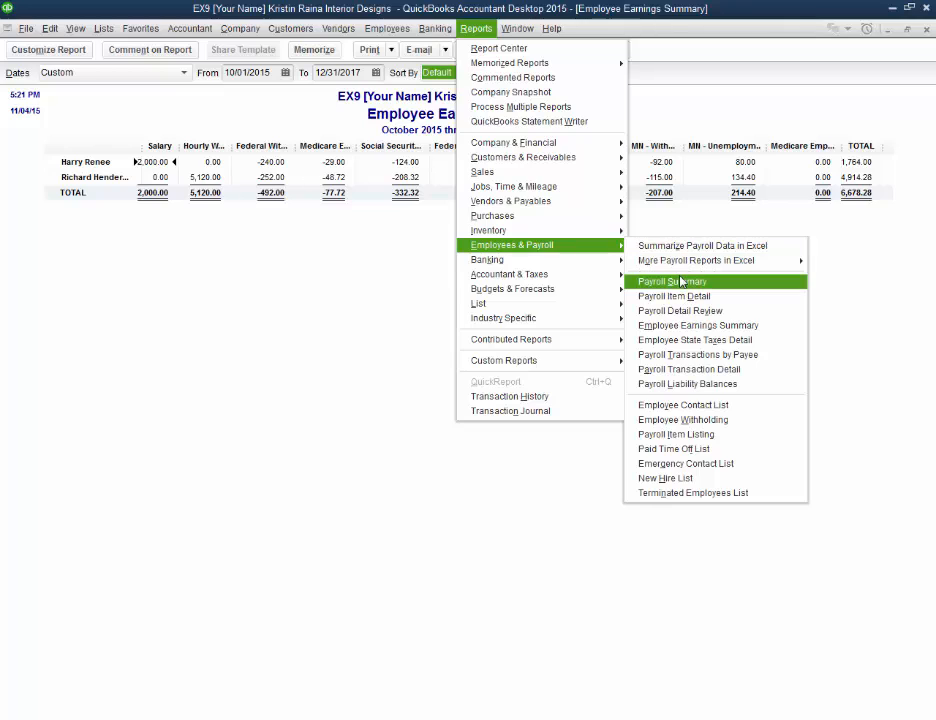
pyautogui.click(687, 385)
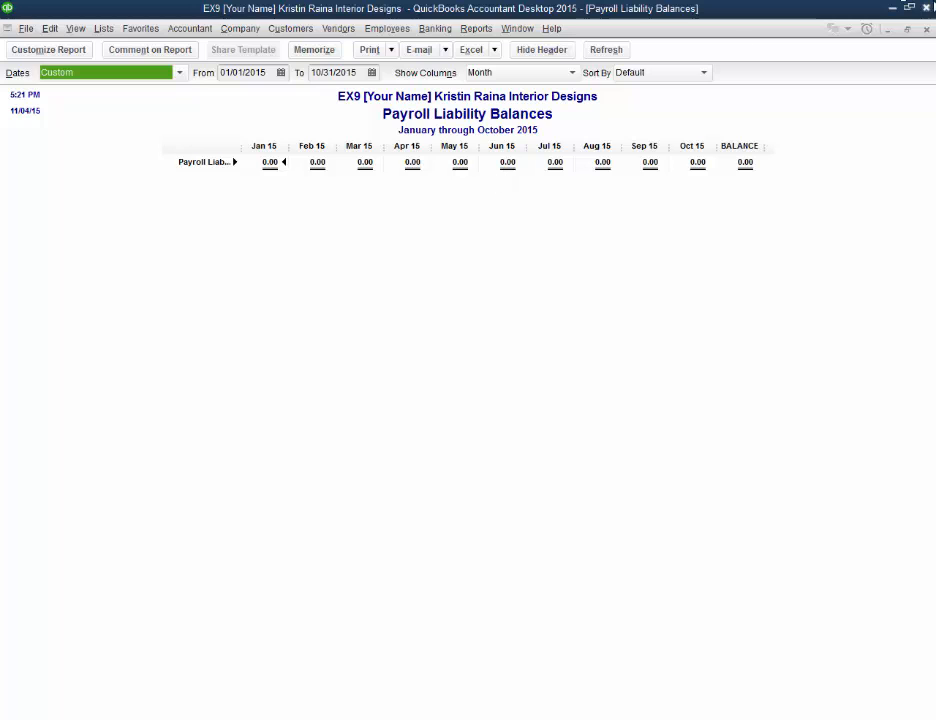
pyautogui.click(887, 30)
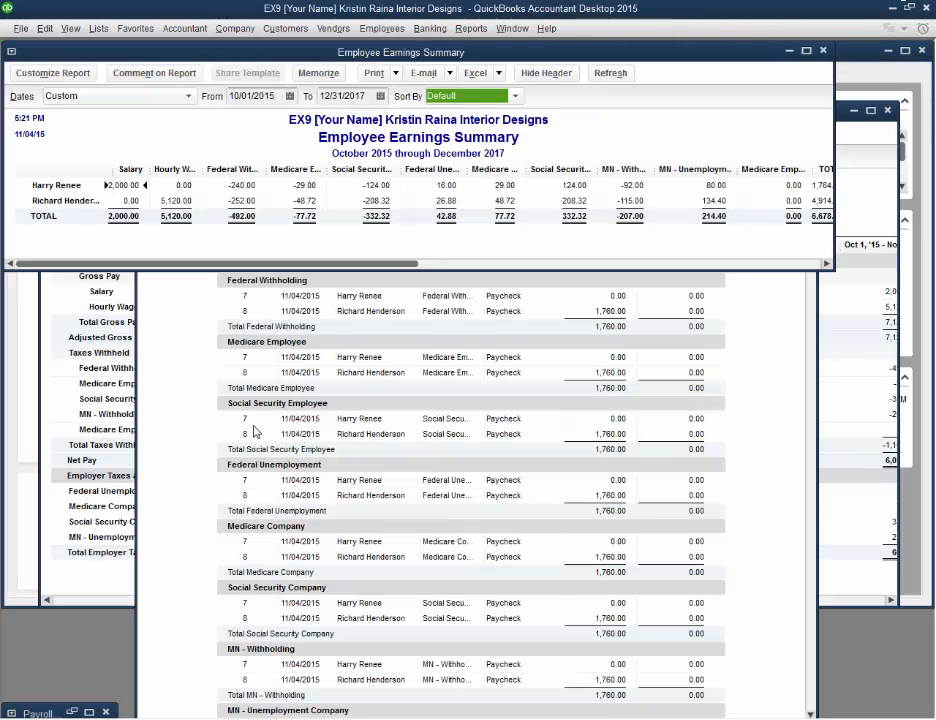
# Step: From the Home page, open Pay Liabilities for 01/01/2015 through 10/31/2015 and view its Payroll Liabilities Report in a maximized window
pyautogui.click(235, 28)
pyautogui.click(254, 48)
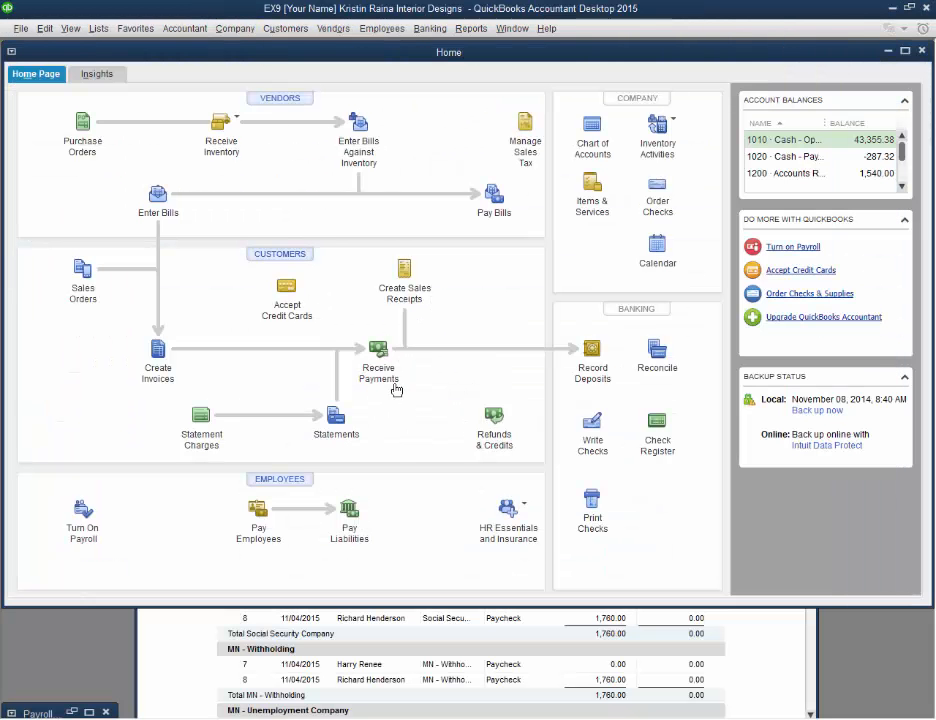
pyautogui.click(349, 510)
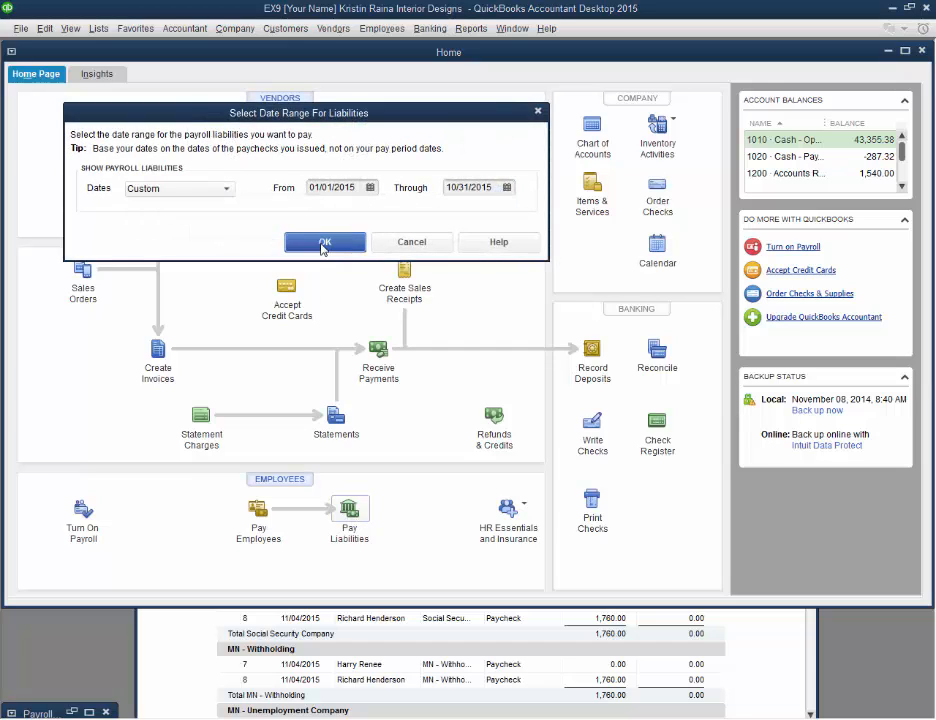
pyautogui.click(323, 245)
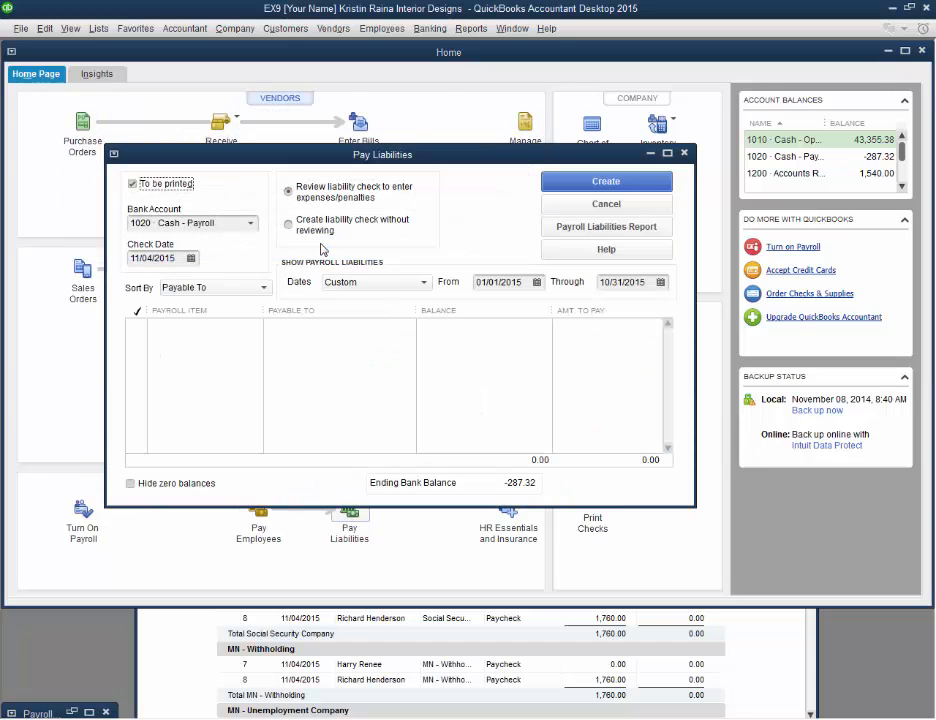
pyautogui.click(575, 228)
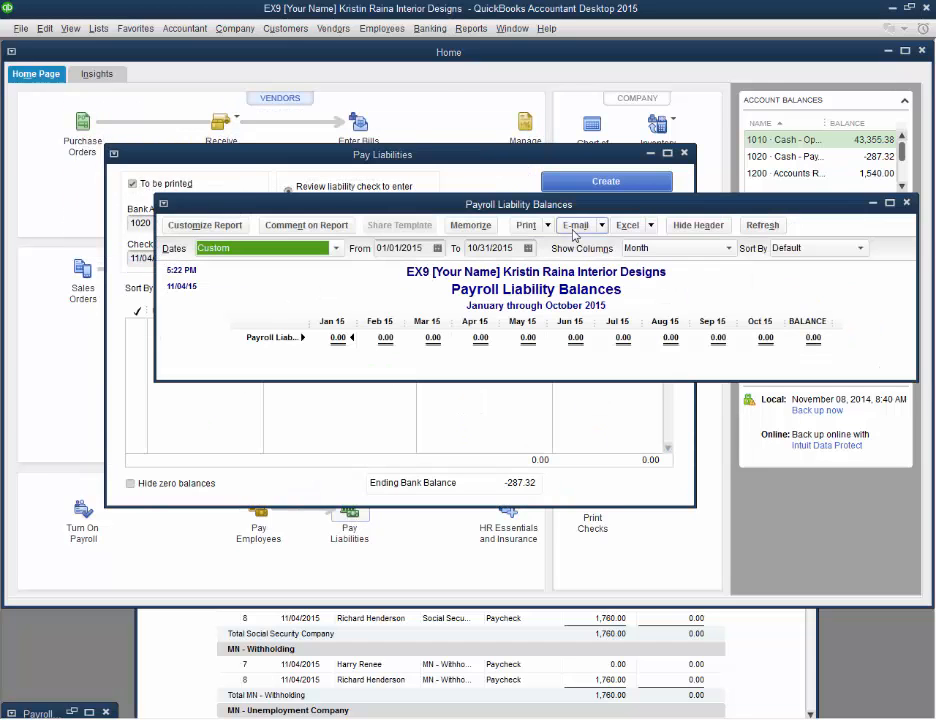
pyautogui.click(890, 204)
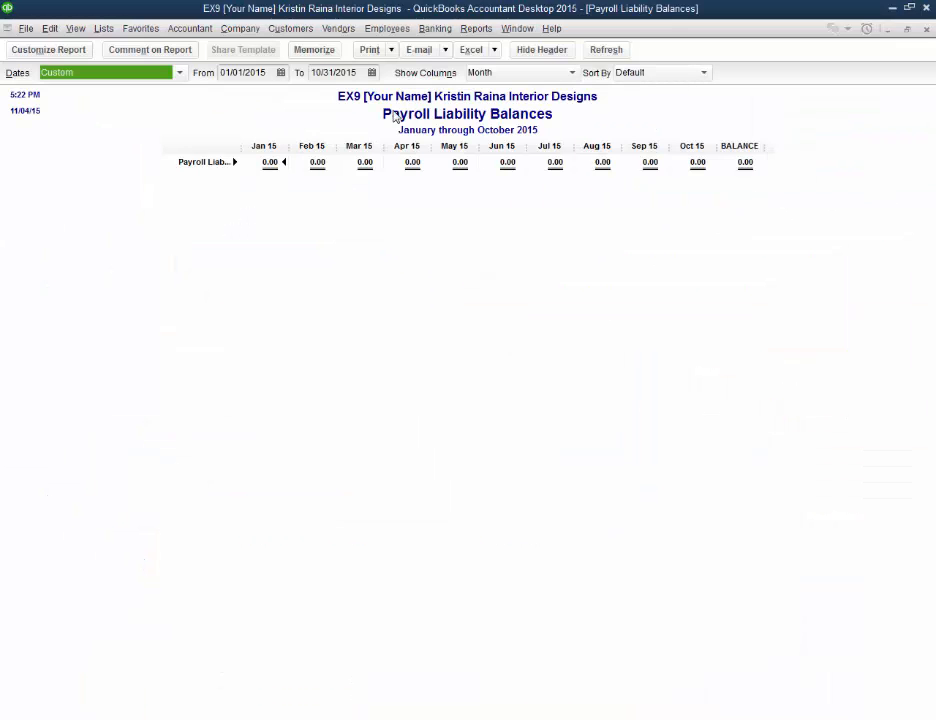
# Step: Set the end date of the Payroll Liability Balances report to 10/31/2017 and refresh it
pyautogui.click(351, 72)
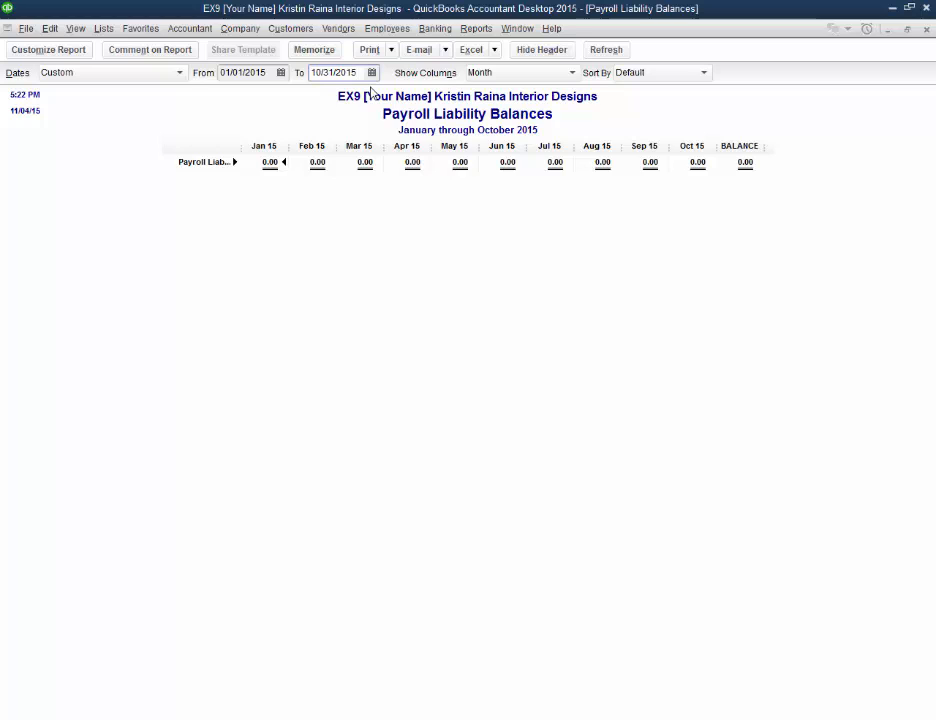
pyautogui.write('7')
pyautogui.click(606, 49)
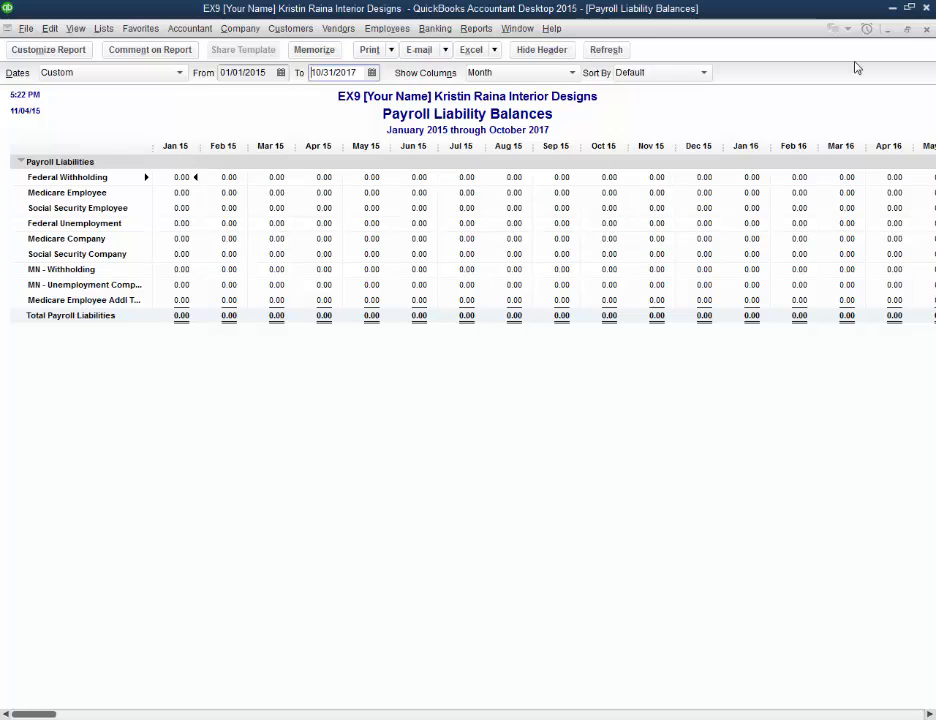
# Step: Run the Employee State Taxes Detail report with its date range set to All
pyautogui.click(476, 28)
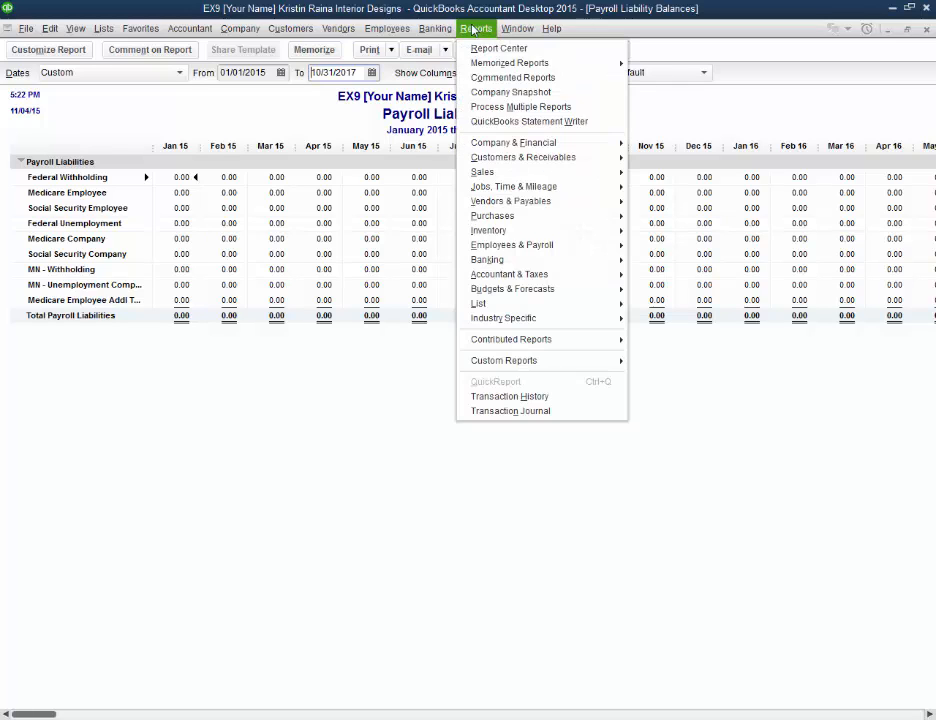
pyautogui.moveTo(590, 252)
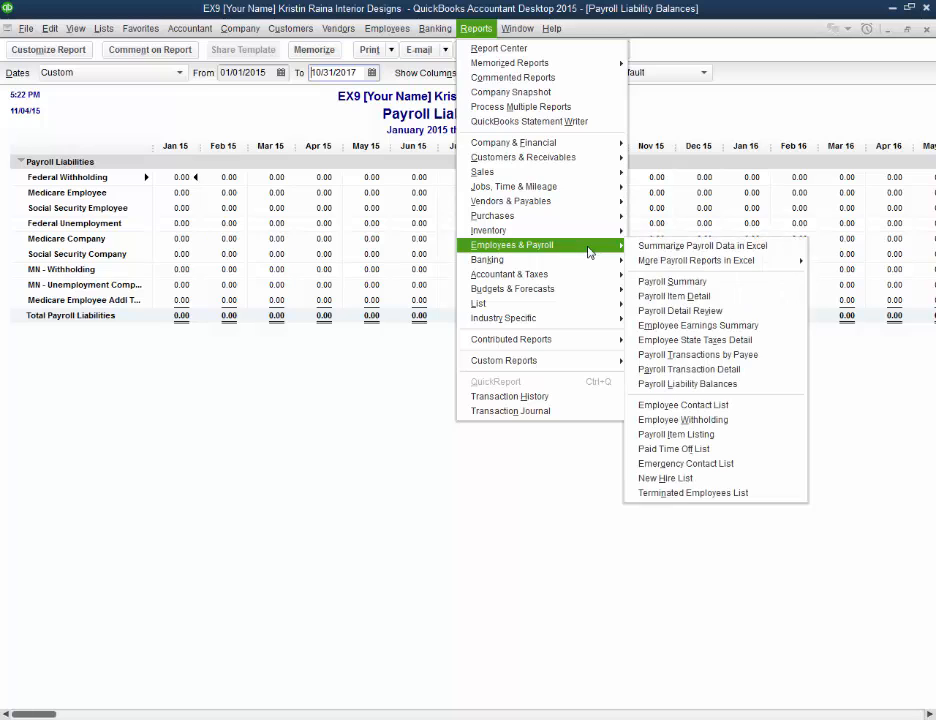
pyautogui.moveTo(653, 268)
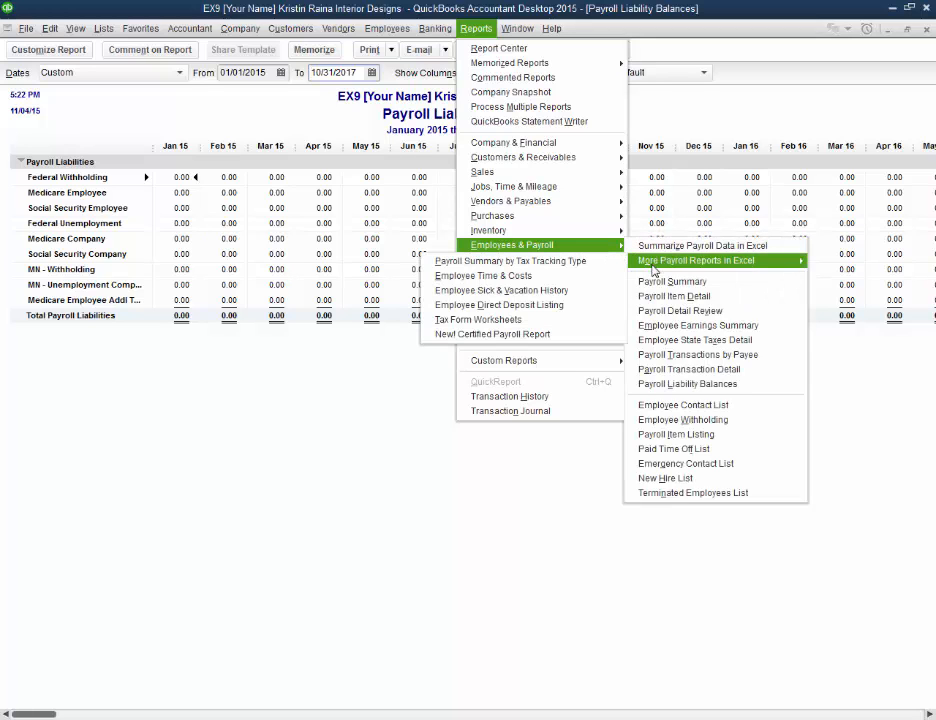
pyautogui.click(674, 341)
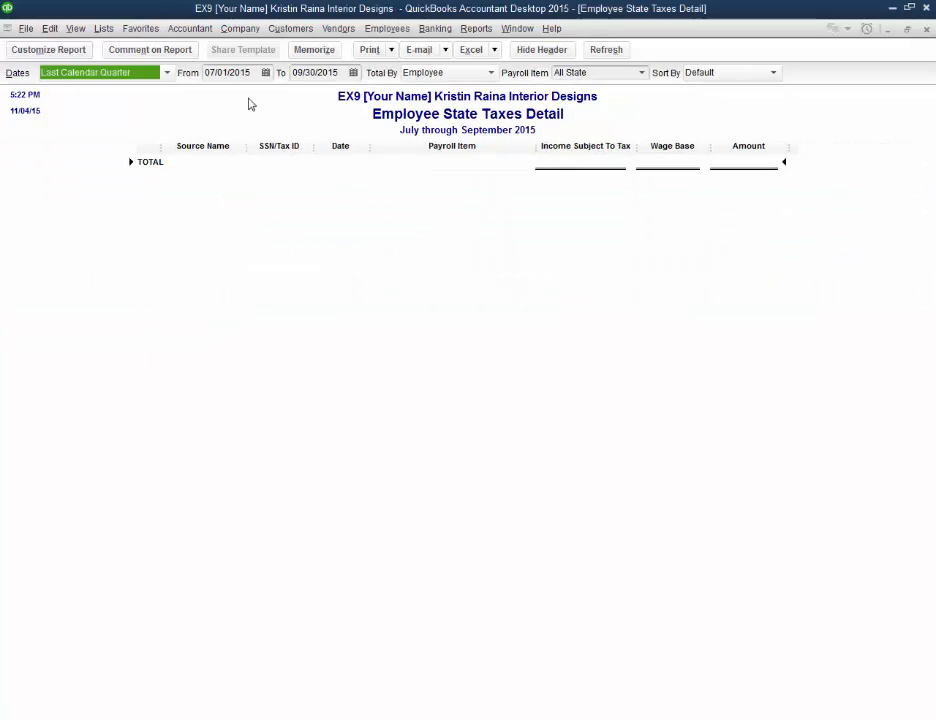
pyautogui.click(166, 73)
pyautogui.click(170, 108)
pyautogui.click(142, 93)
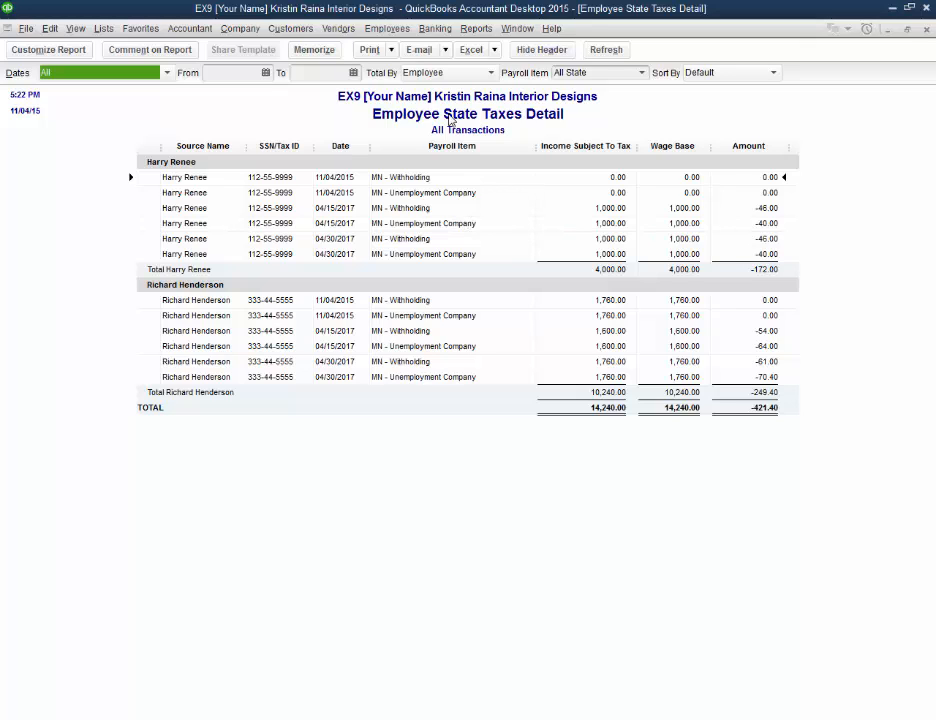
pyautogui.click(476, 28)
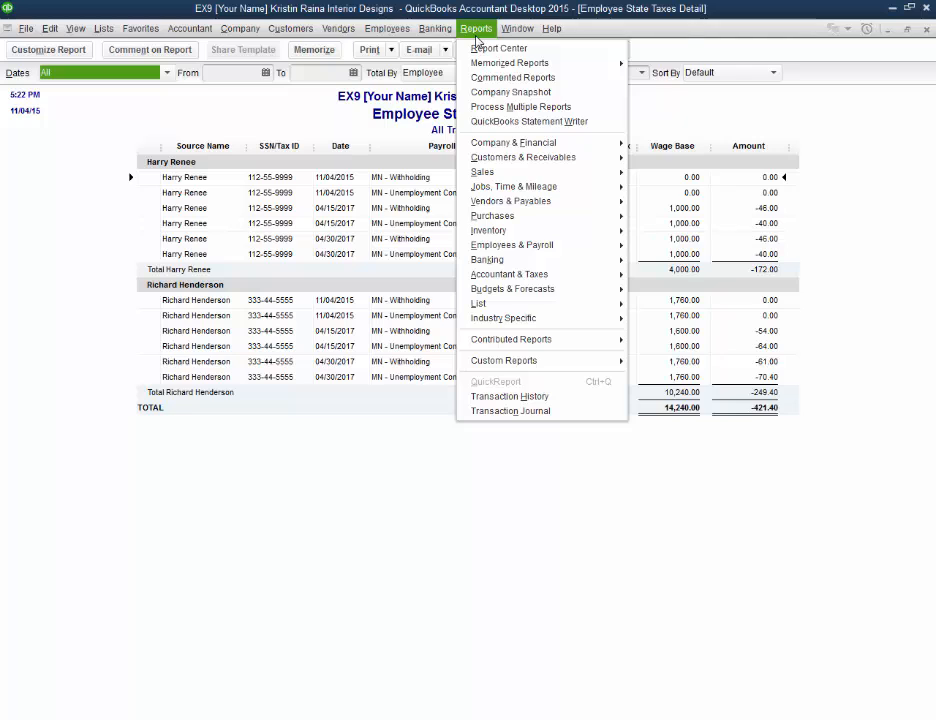
pyautogui.moveTo(527, 278)
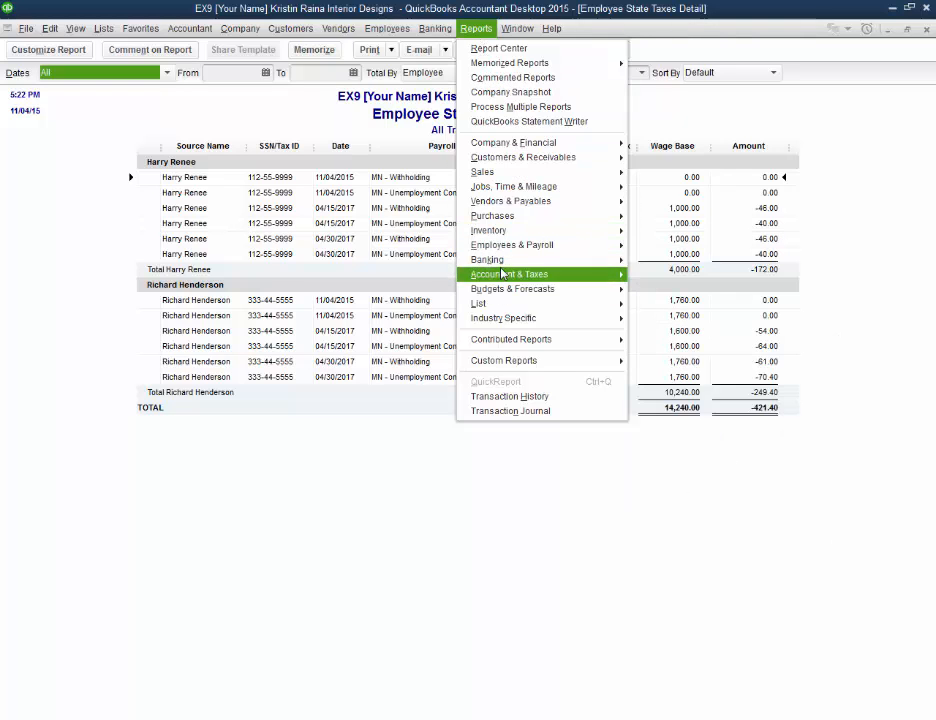
pyautogui.moveTo(518, 249)
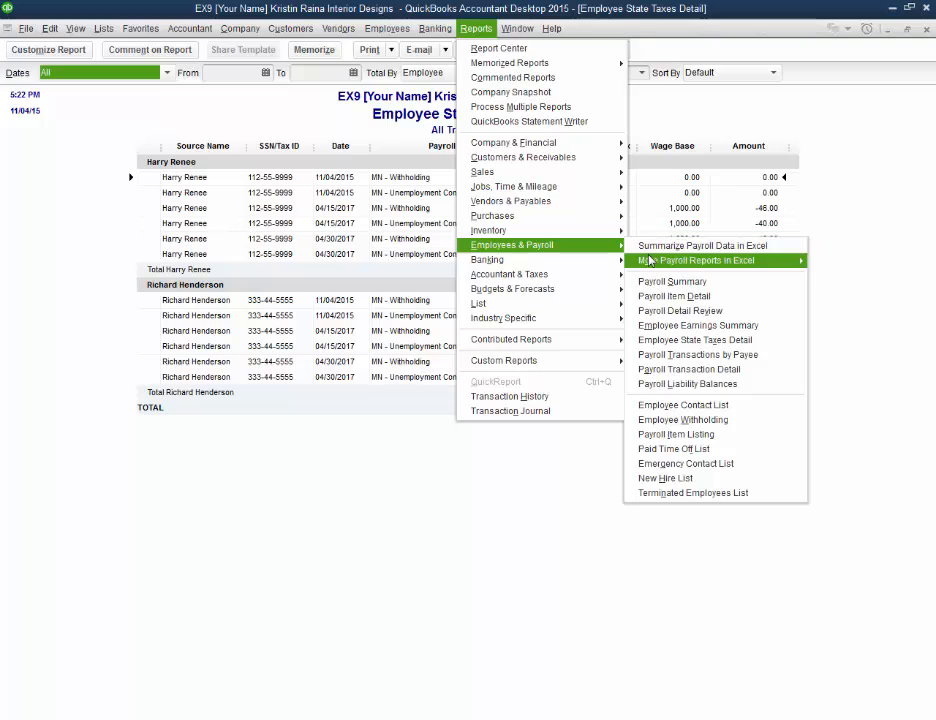
pyautogui.moveTo(649, 261)
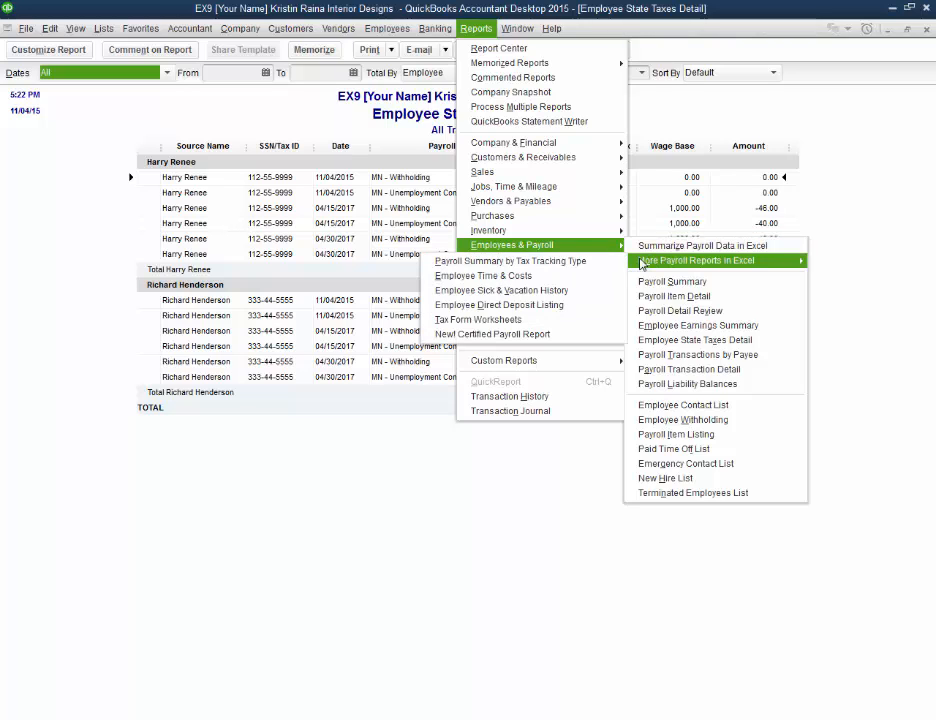
pyautogui.click(797, 404)
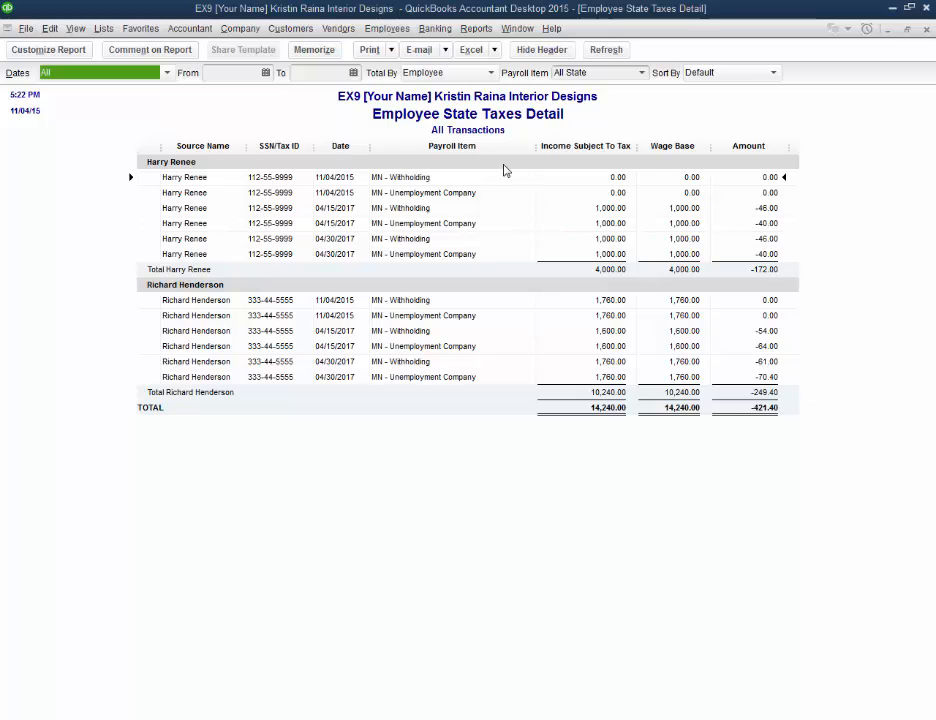
# Step: Open the Tax Form Worksheets payroll report in Excel and enable the workbook's macros
pyautogui.click(490, 33)
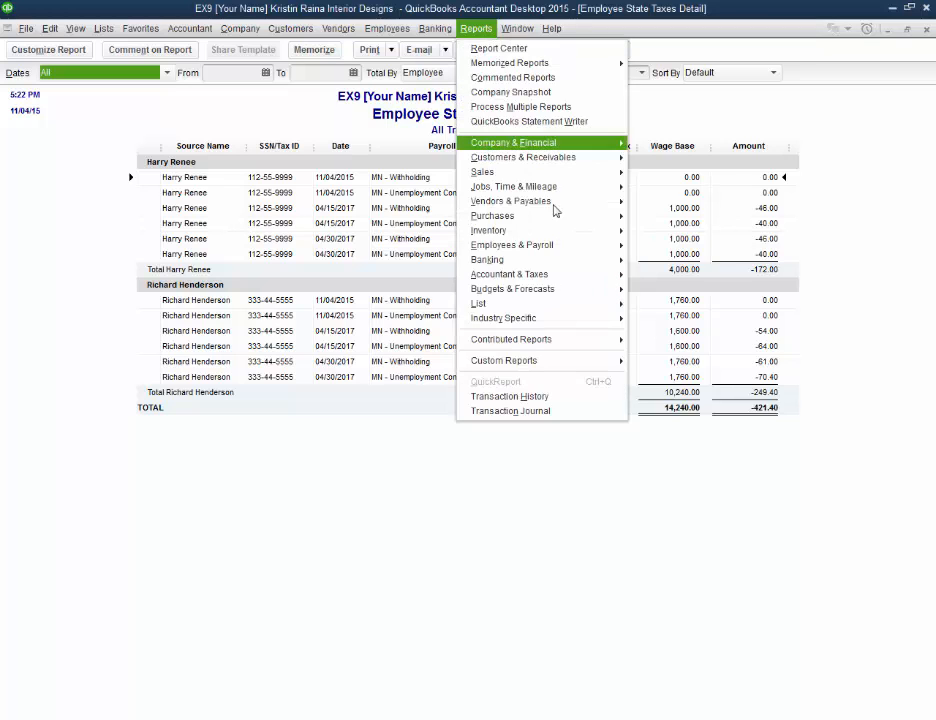
pyautogui.moveTo(565, 278)
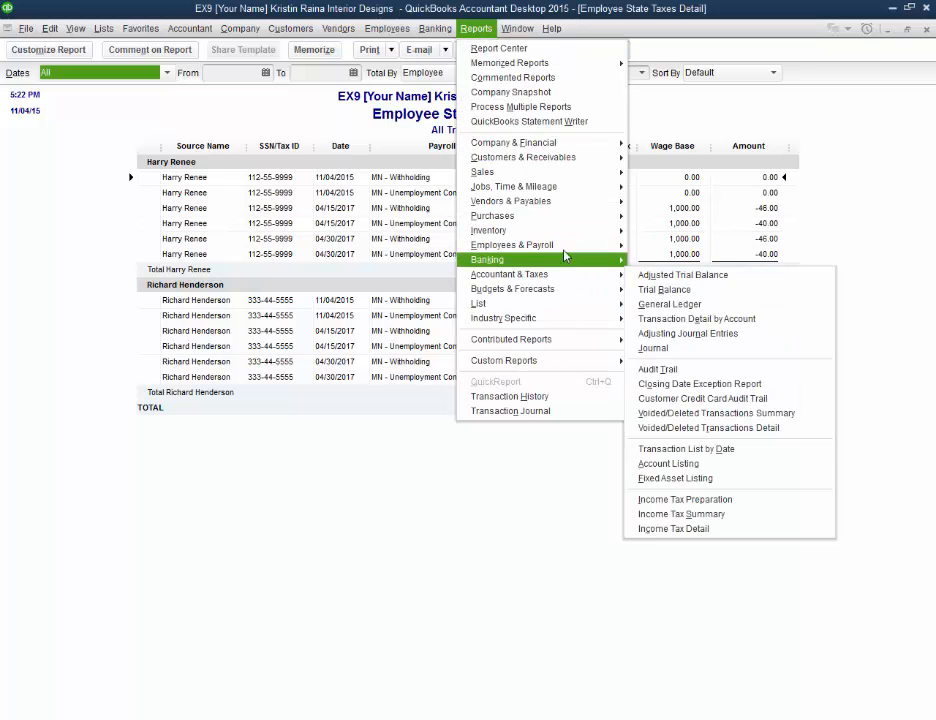
pyautogui.moveTo(565, 252)
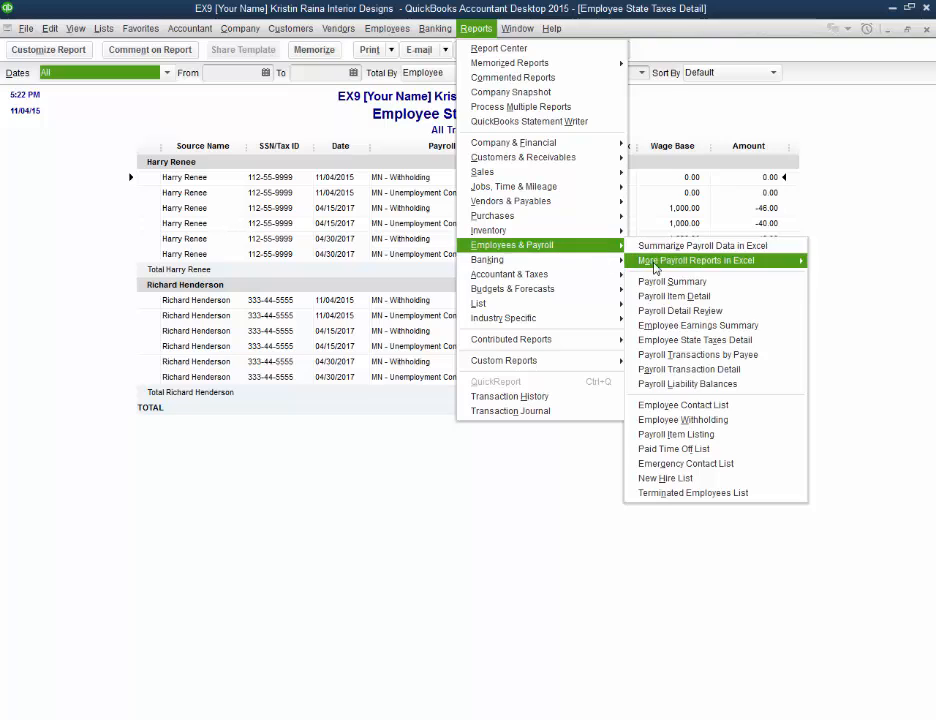
pyautogui.moveTo(716, 264)
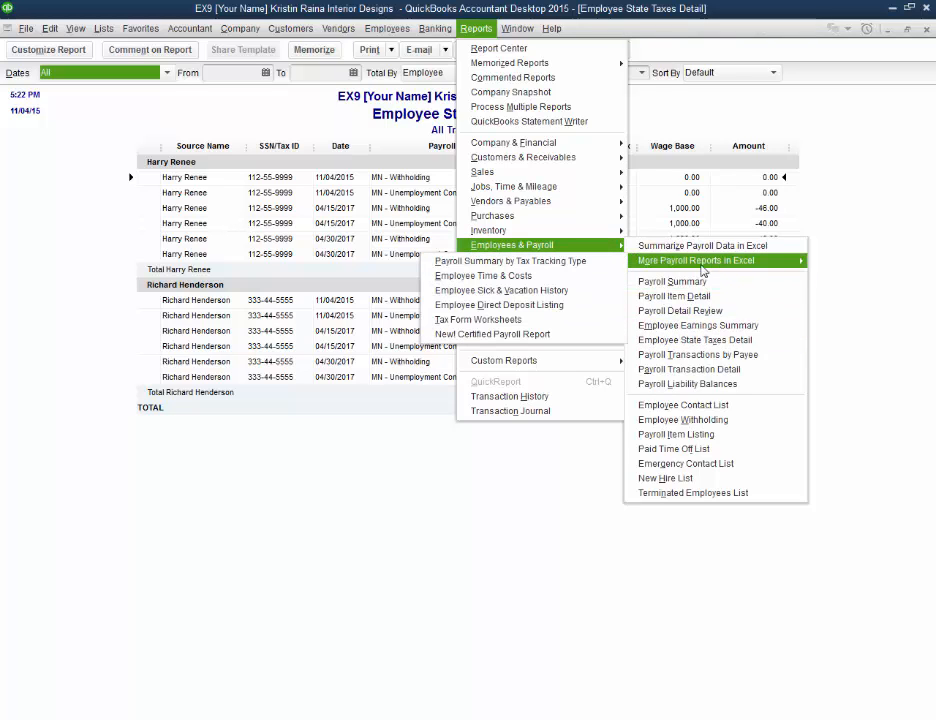
pyautogui.click(481, 325)
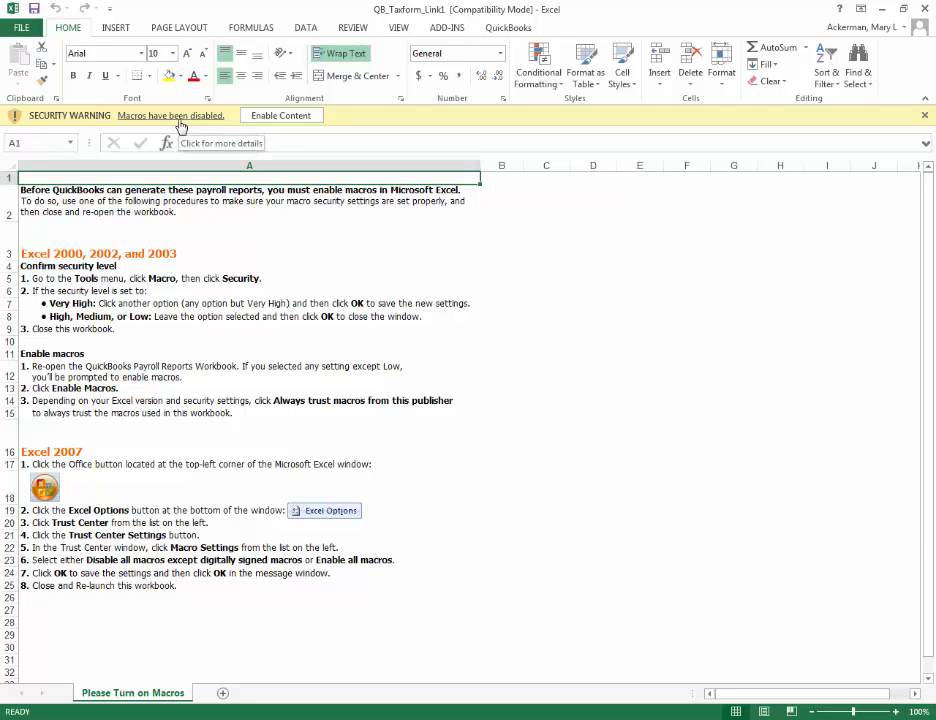
pyautogui.click(281, 116)
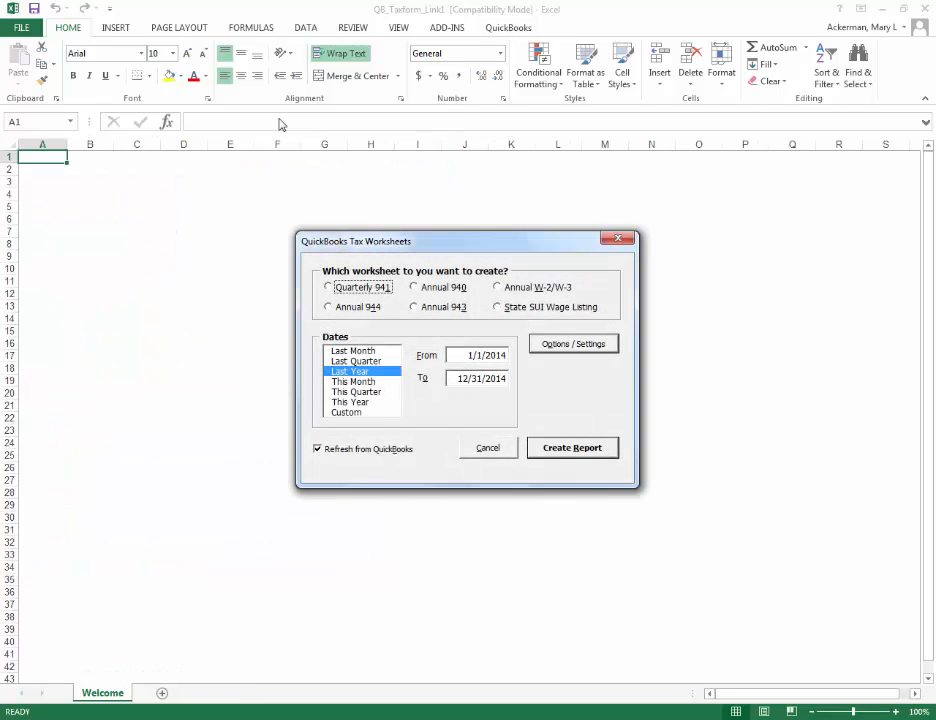
# Step: Try the Quarterly 941, Annual 940, Annual W-2/W-3 and State SUI Wage Listing worksheet options in turn
pyautogui.click(328, 288)
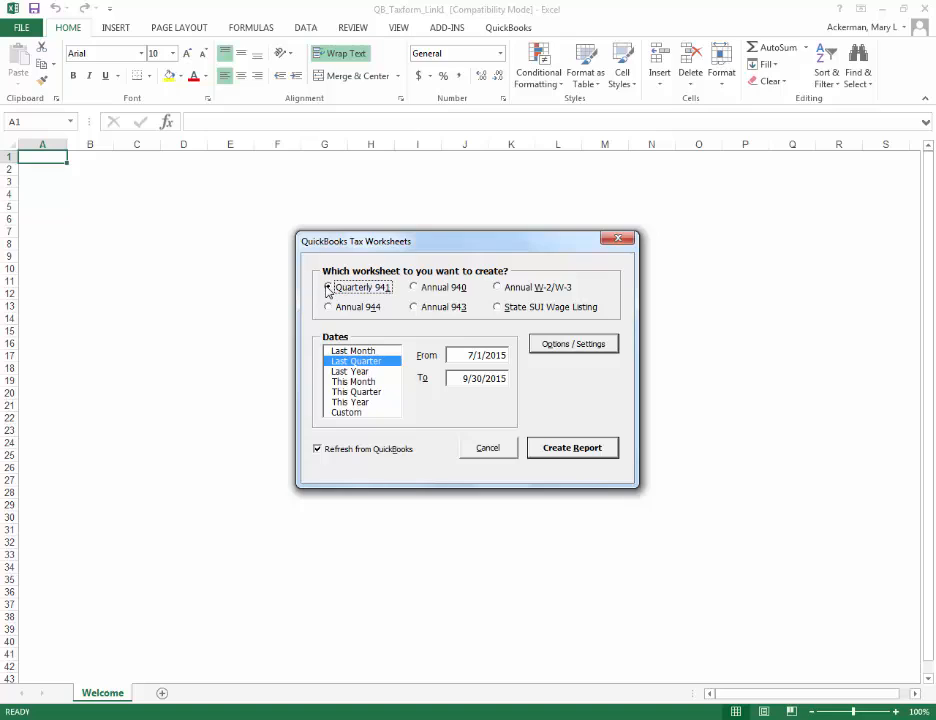
pyautogui.click(414, 288)
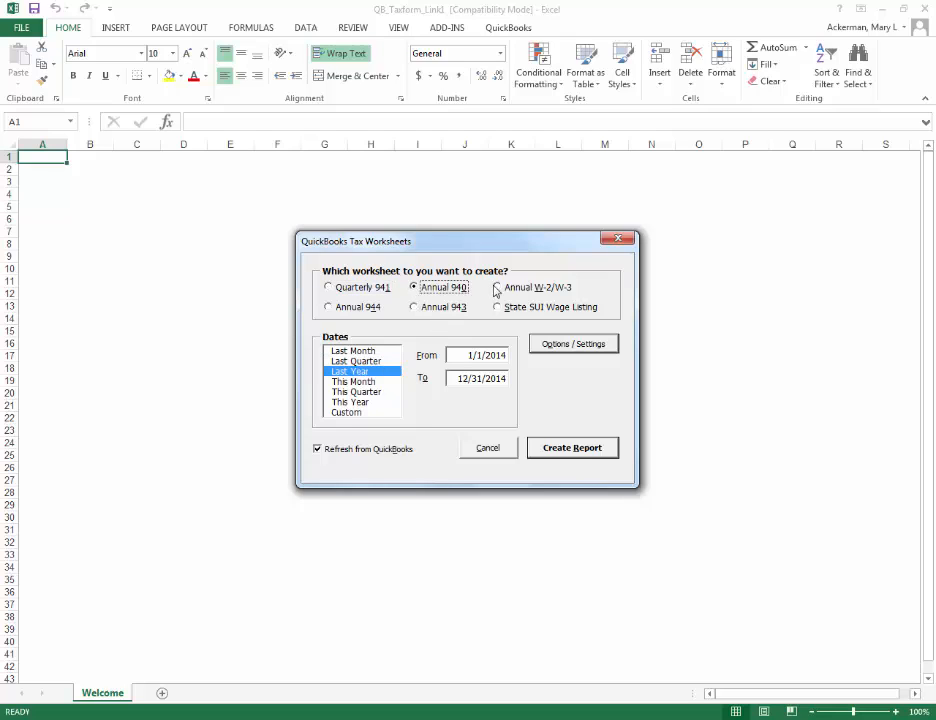
pyautogui.click(497, 288)
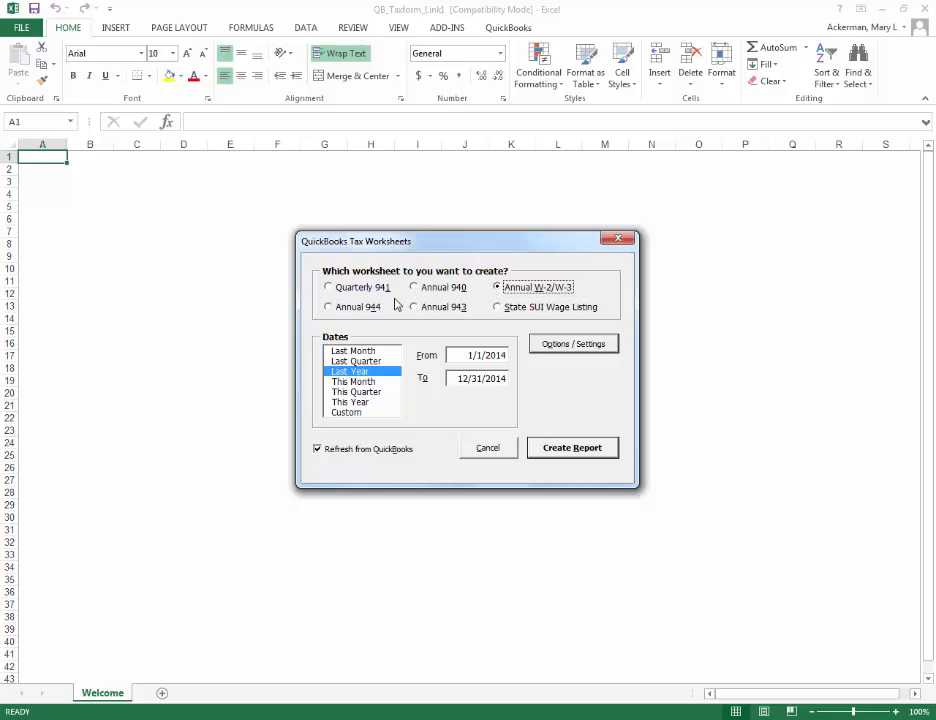
pyautogui.click(502, 309)
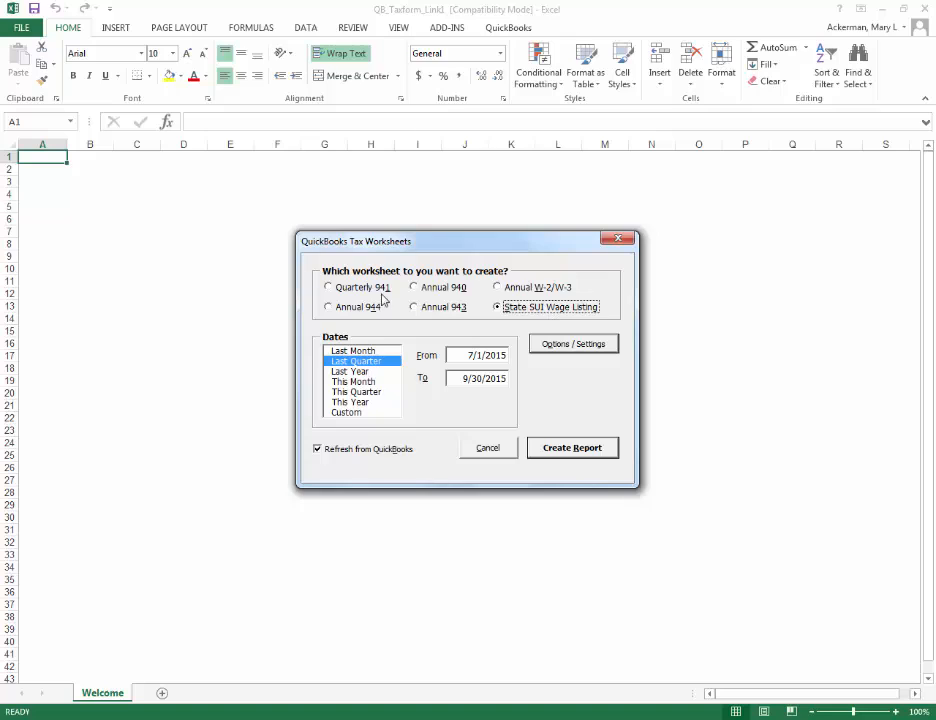
# Step: Create the Quarterly 941 worksheet with its end date set to 9/30/2017
pyautogui.click(329, 289)
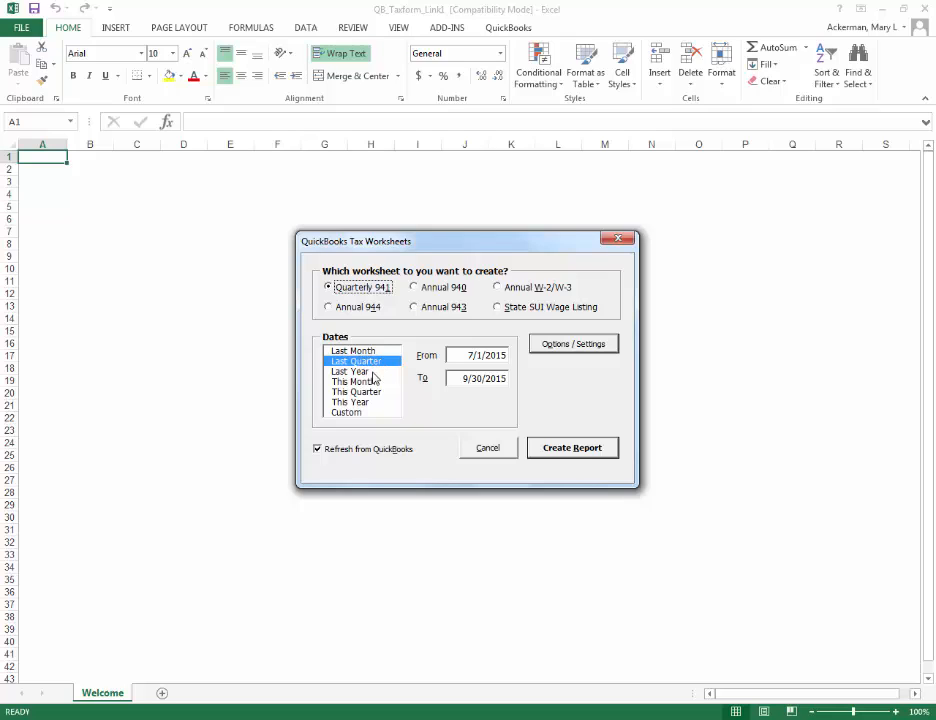
pyautogui.click(503, 380)
pyautogui.press('BackSpace')
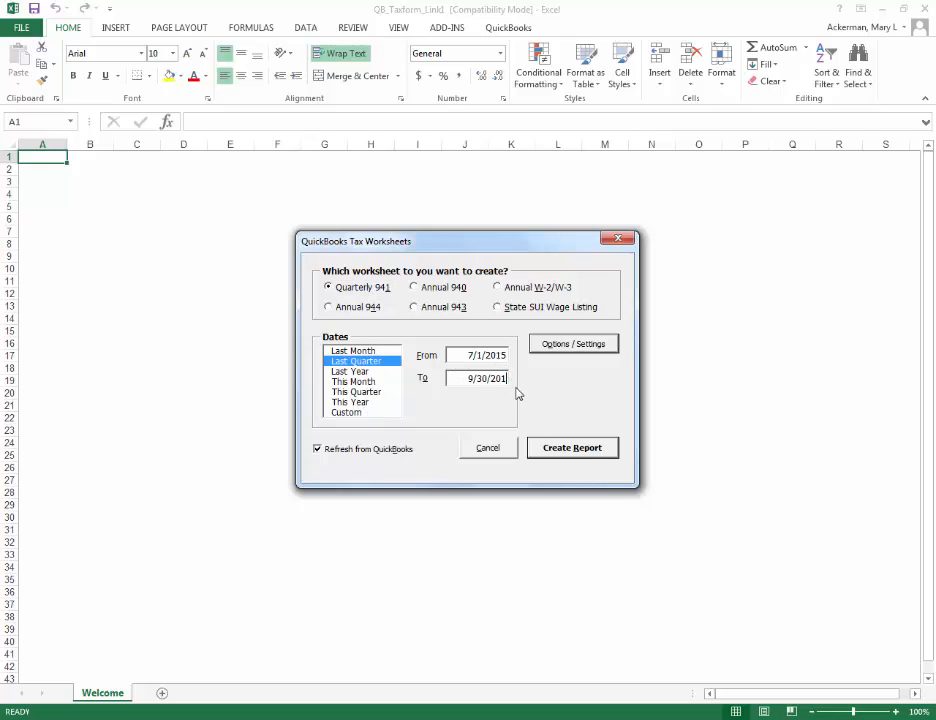
pyautogui.write('7')
pyautogui.click(572, 447)
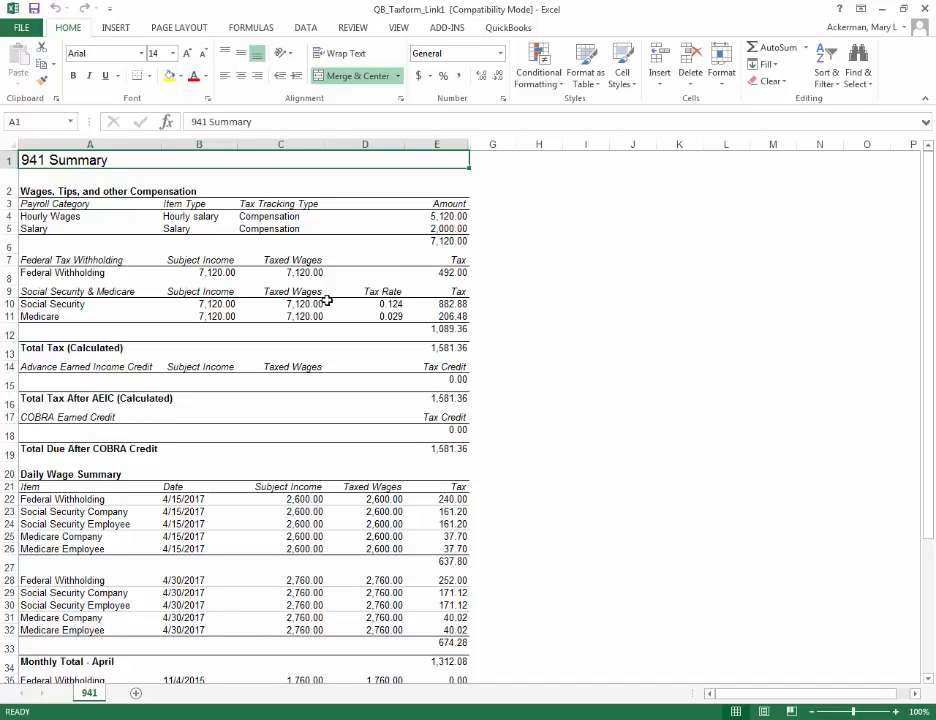
# Step: Look through the 941 Summary worksheet from the wage totals to Taxed Wages by Employee
pyautogui.scroll(-5, 327, 300)
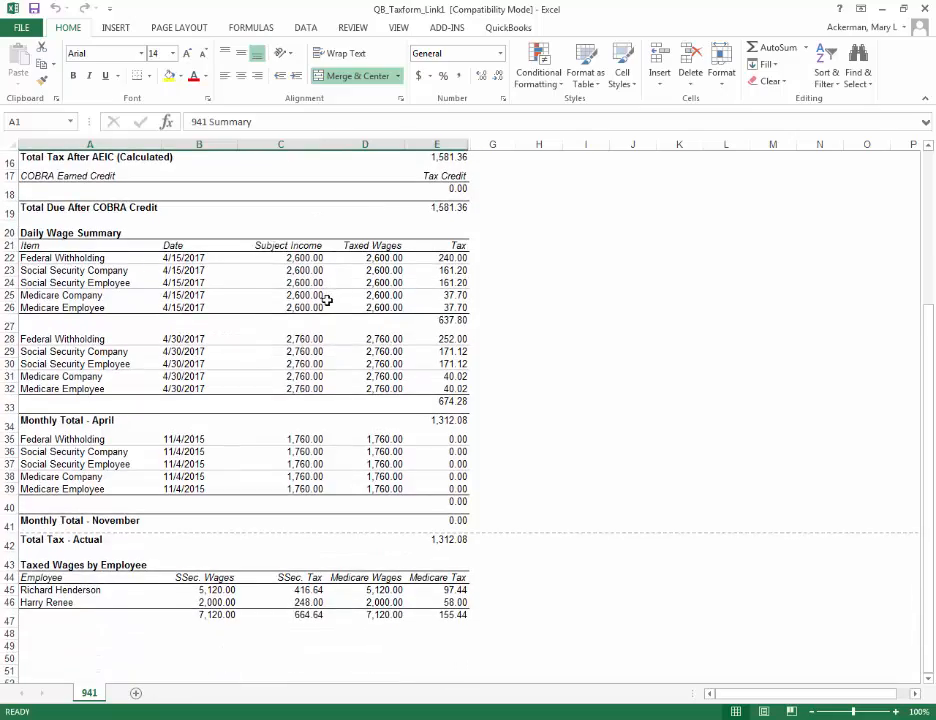
pyautogui.scroll(5, 327, 300)
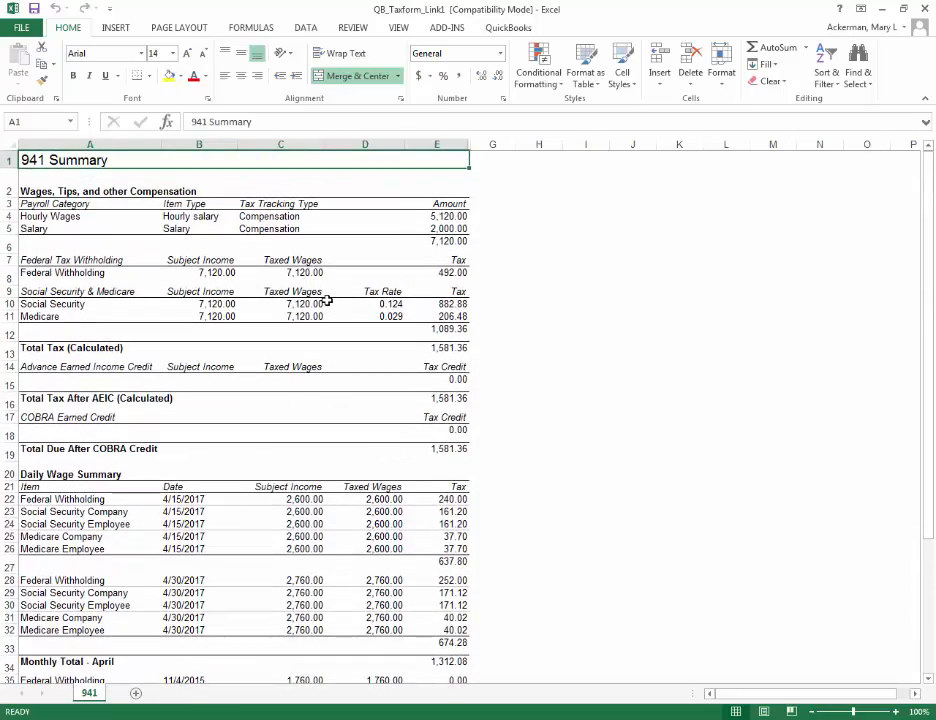
pyautogui.scroll(-2, 327, 300)
pyautogui.scroll(-5, 327, 300)
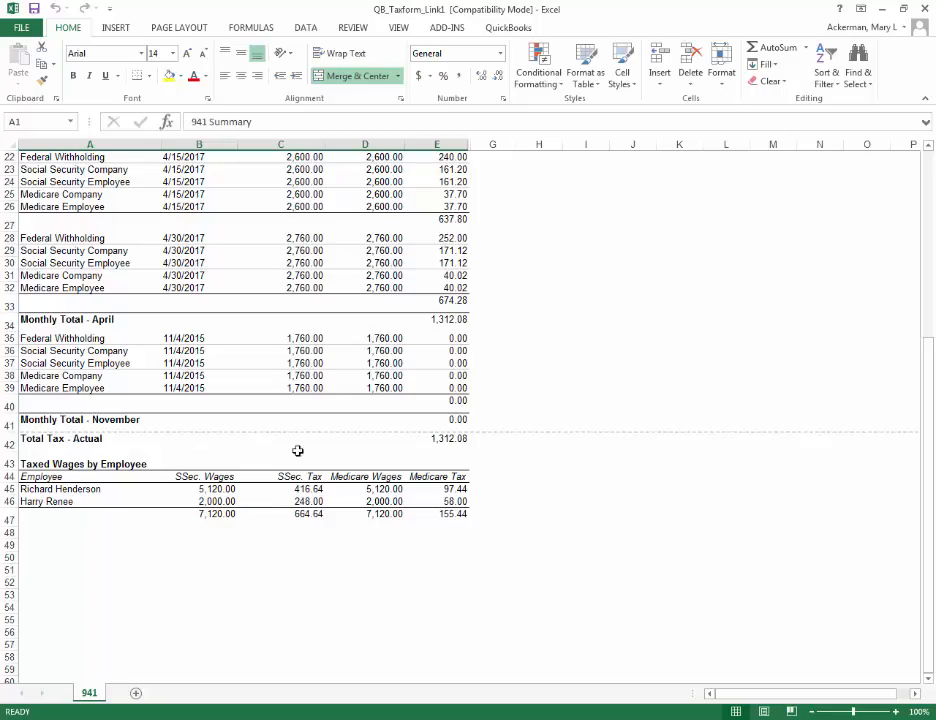
pyautogui.scroll(1, 346, 481)
pyautogui.scroll(6, 346, 481)
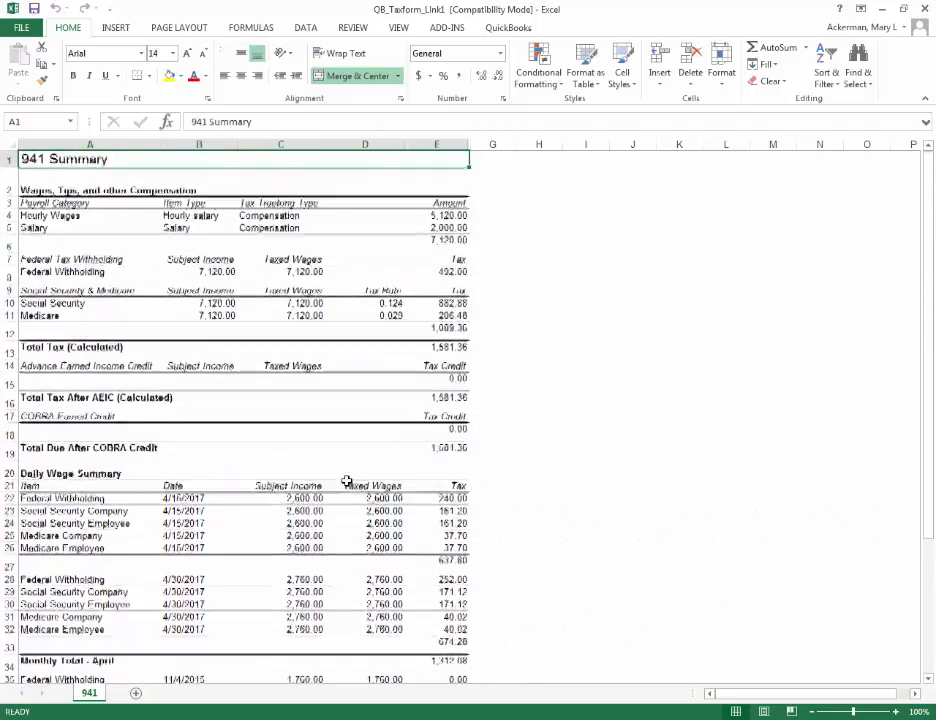